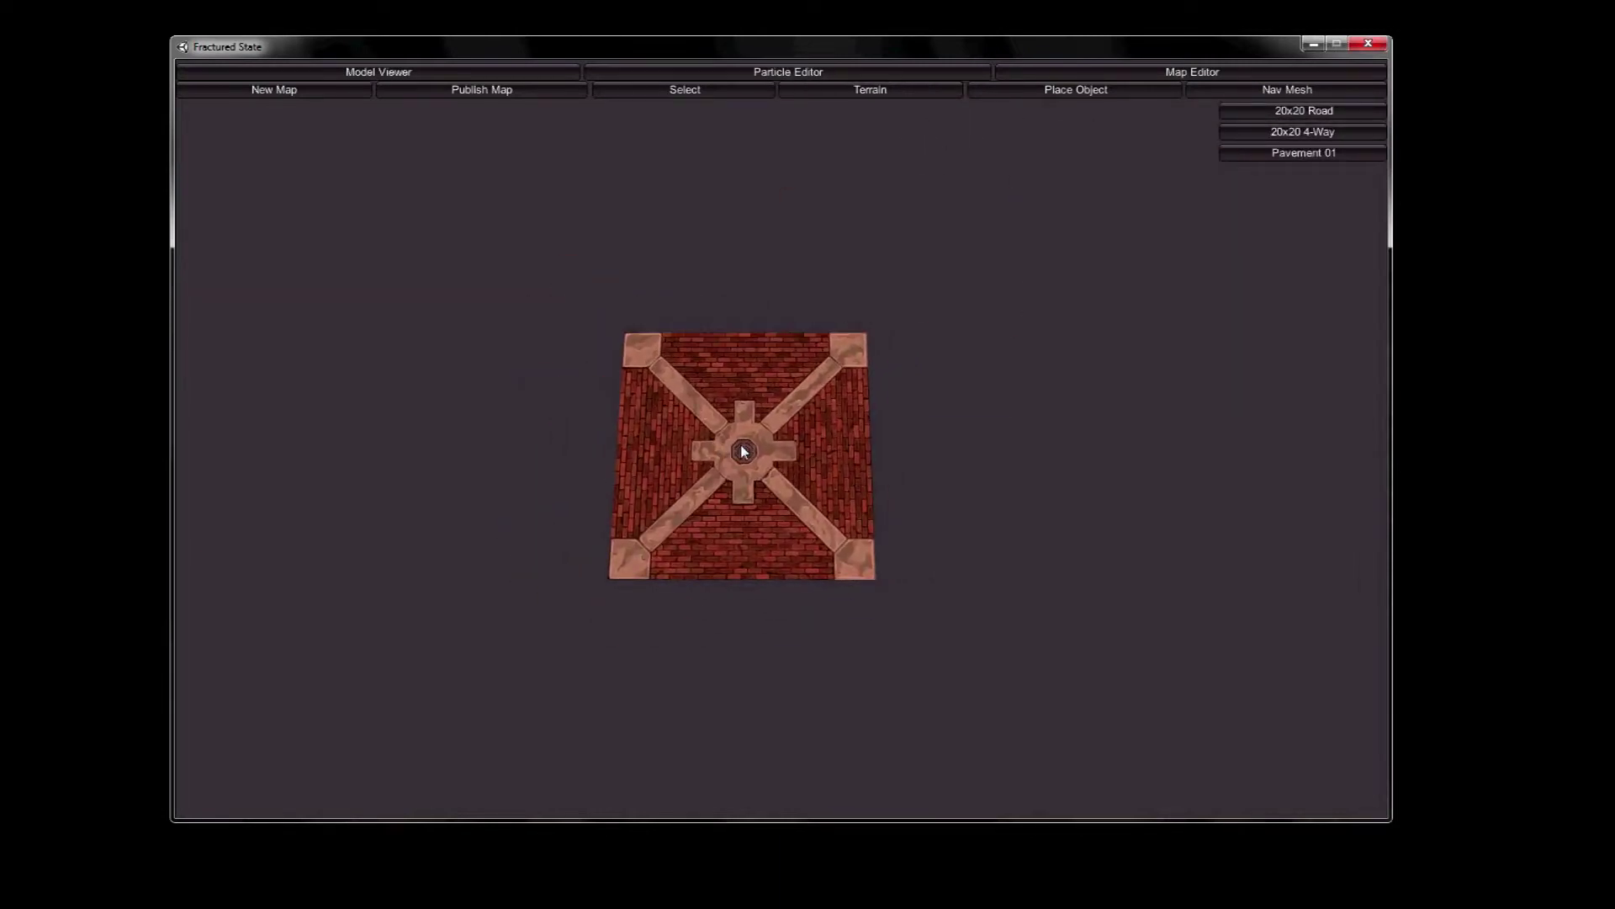
Step: Place a 20x20 4-Way tile and attach a 20x20 Road tile to its south and north sides
click(742, 452)
right_click(941, 425)
click(1302, 111)
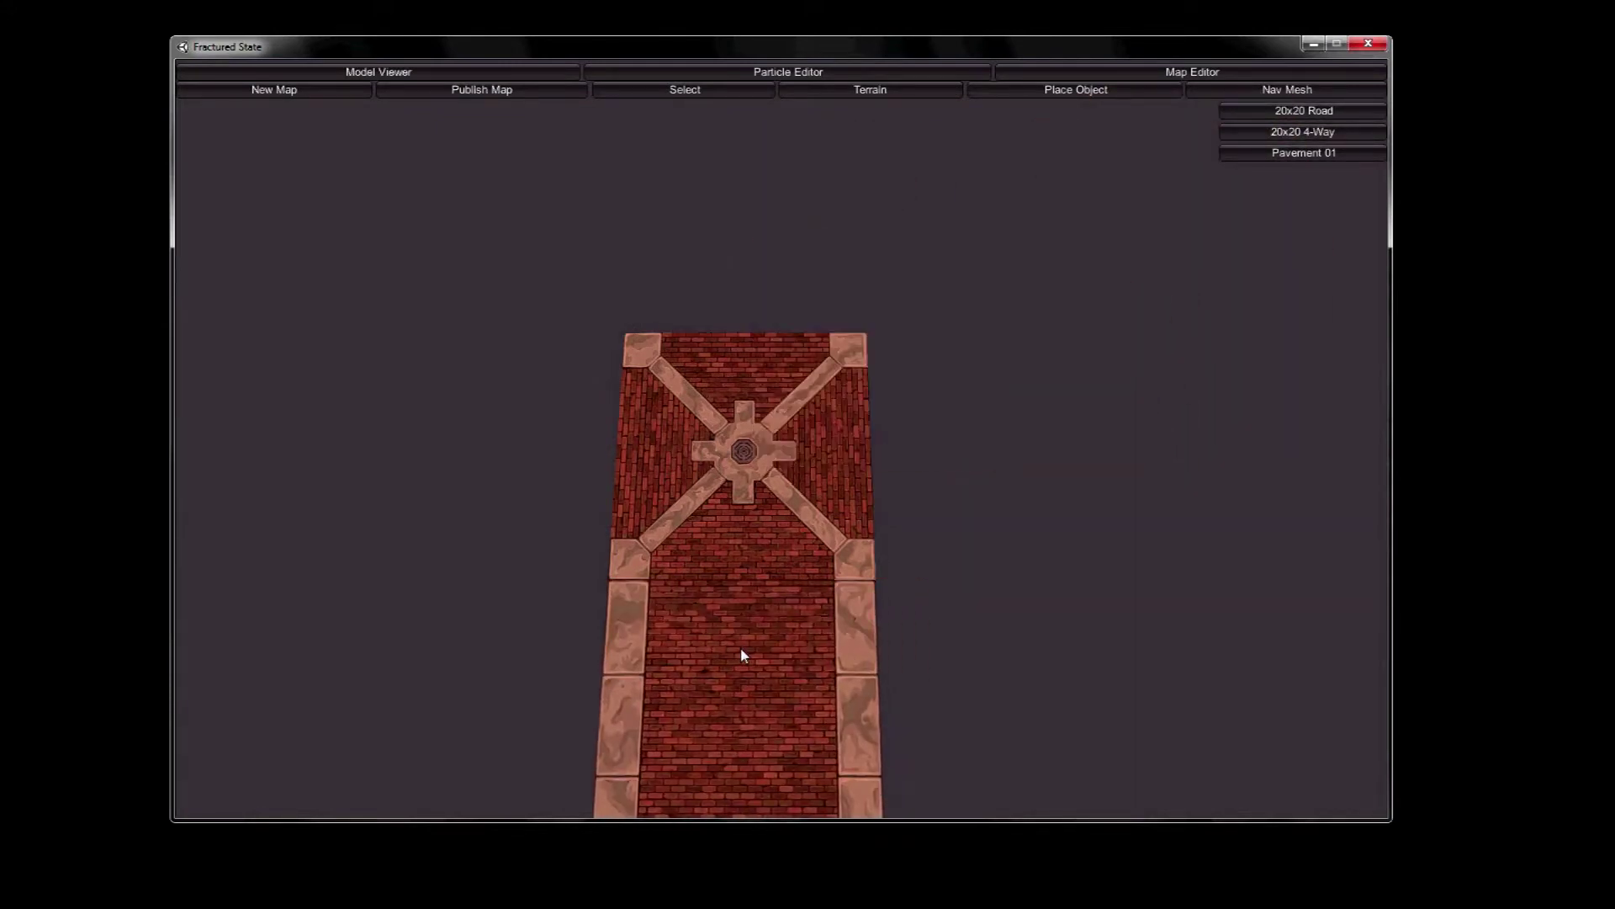
click(740, 653)
click(746, 270)
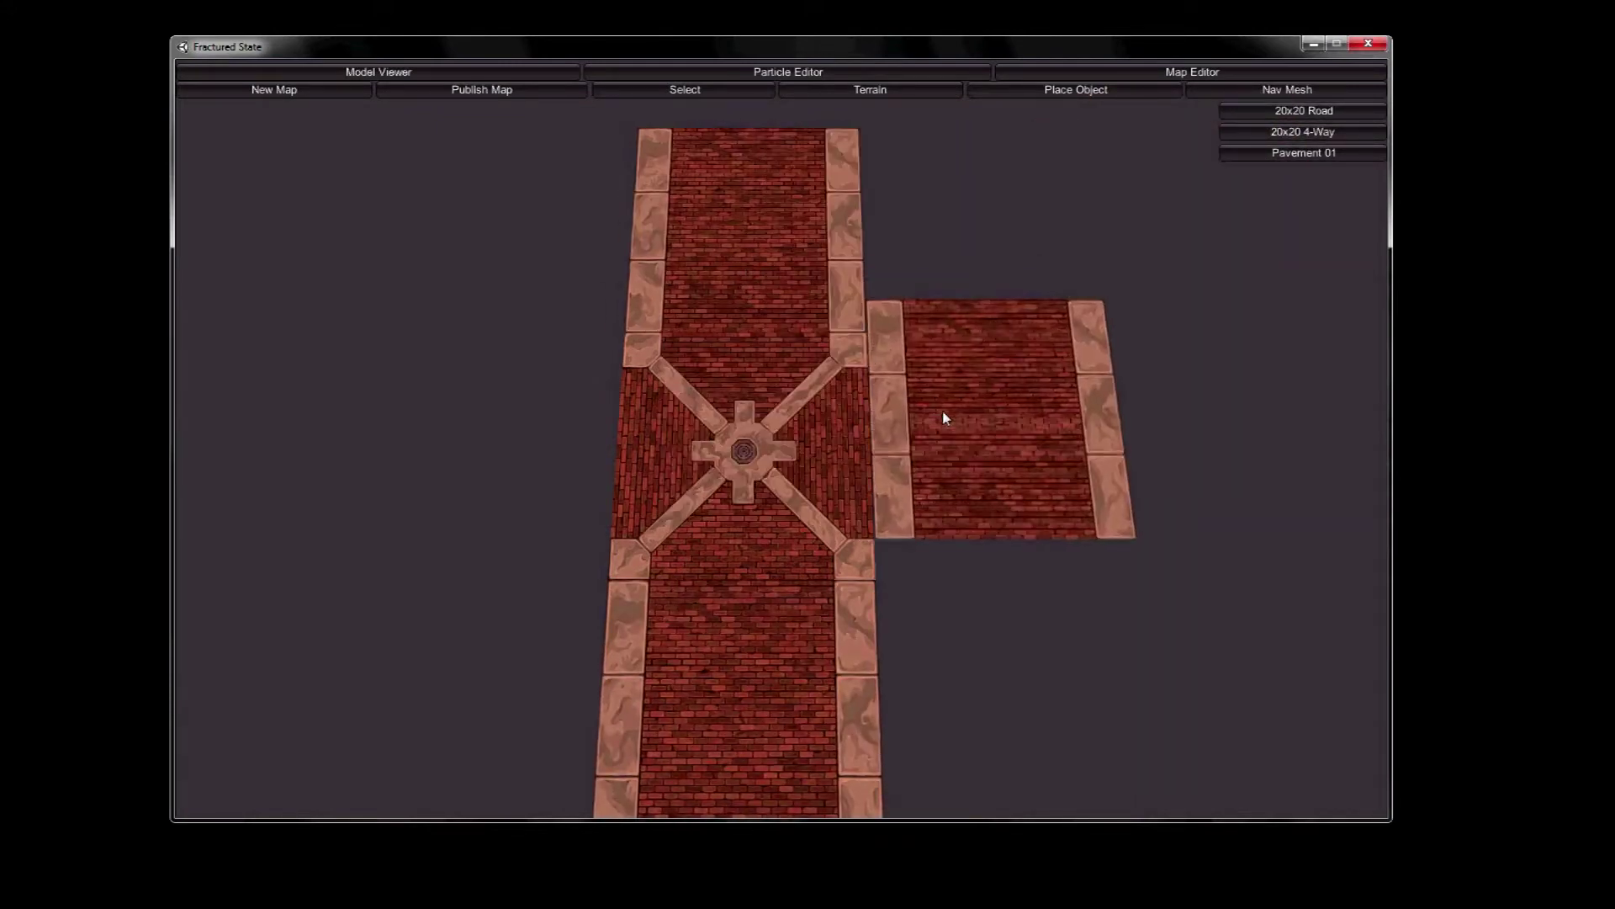
Step: Rotate the 20x20 Road piece to run horizontally and place one on the intersection's east and west sides
key(r)
click(1002, 440)
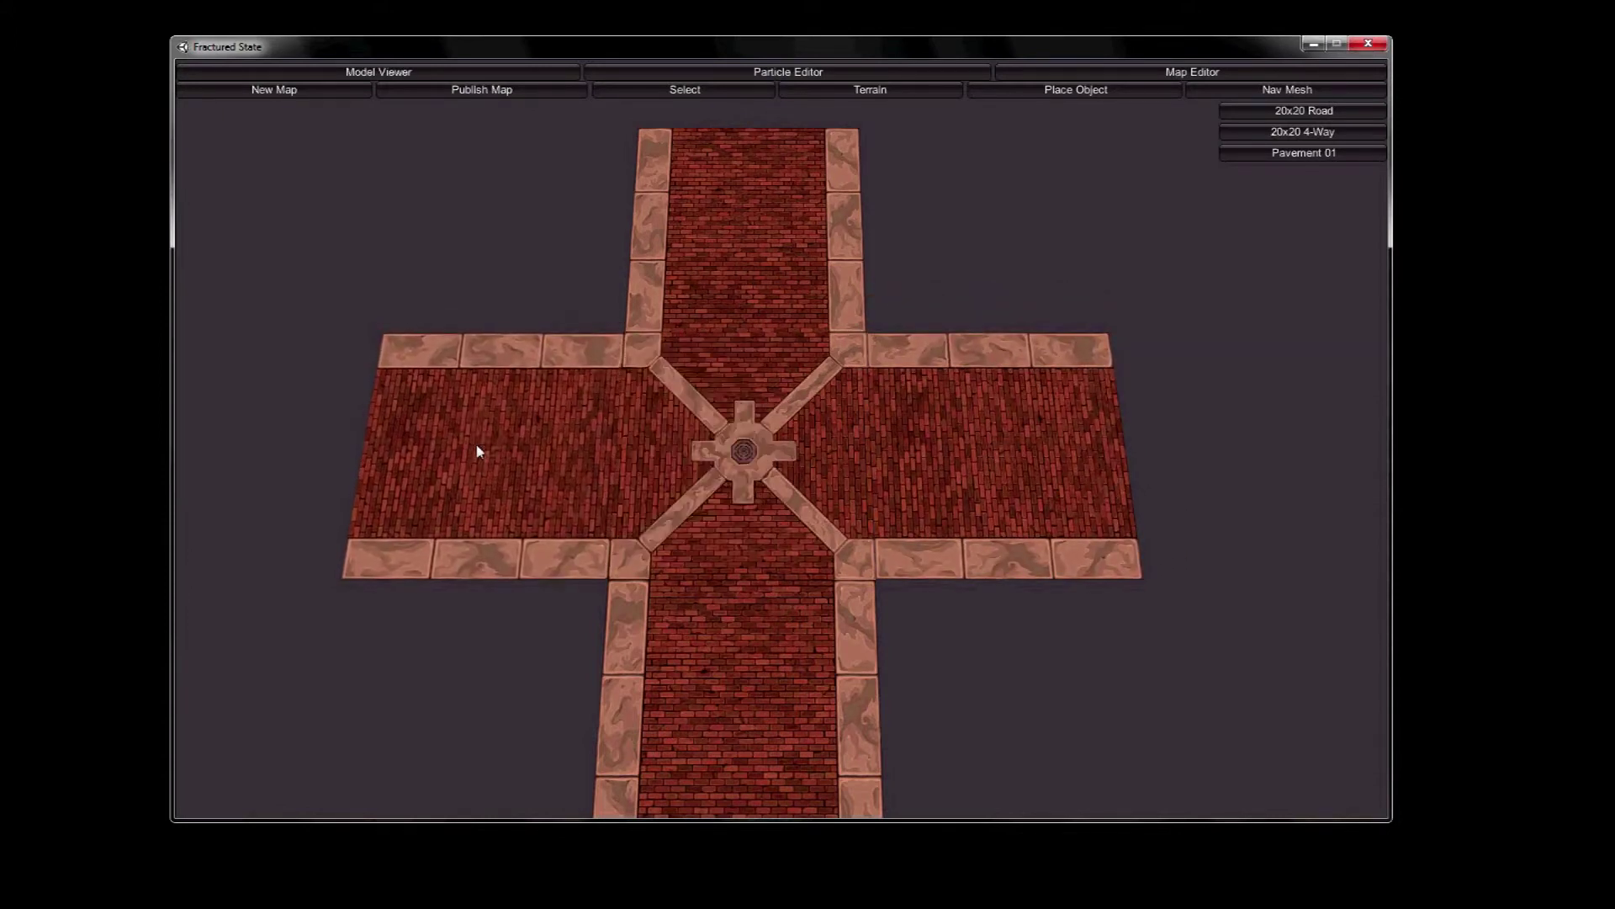
click(476, 446)
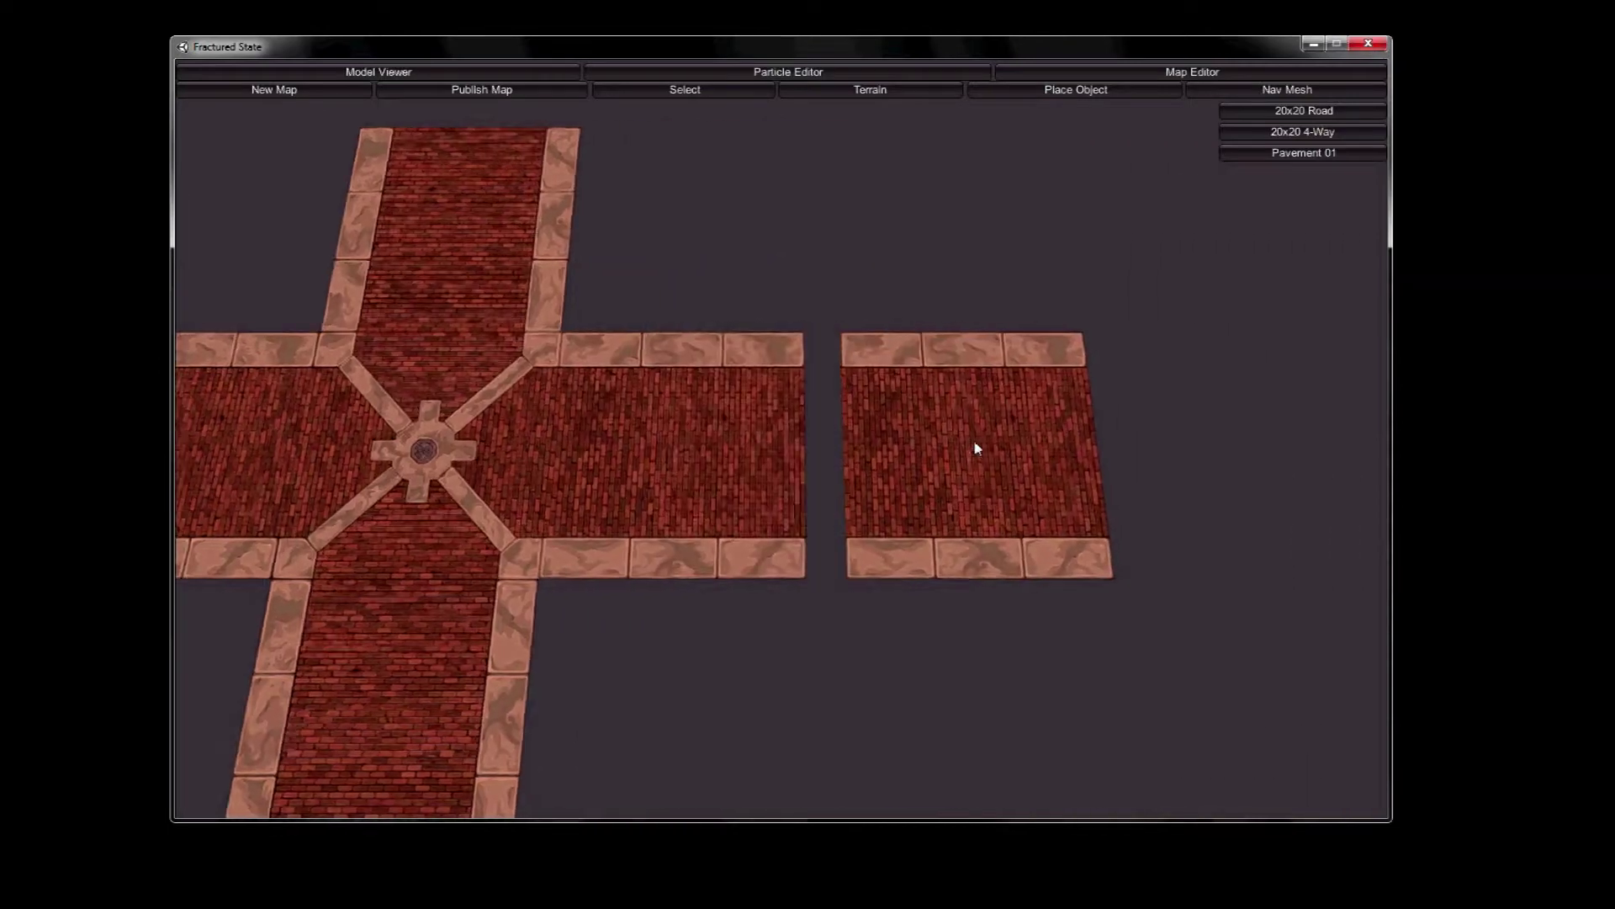
Step: Extend the eastern road with two more horizontal 20x20 Road tiles in line
click(772, 442)
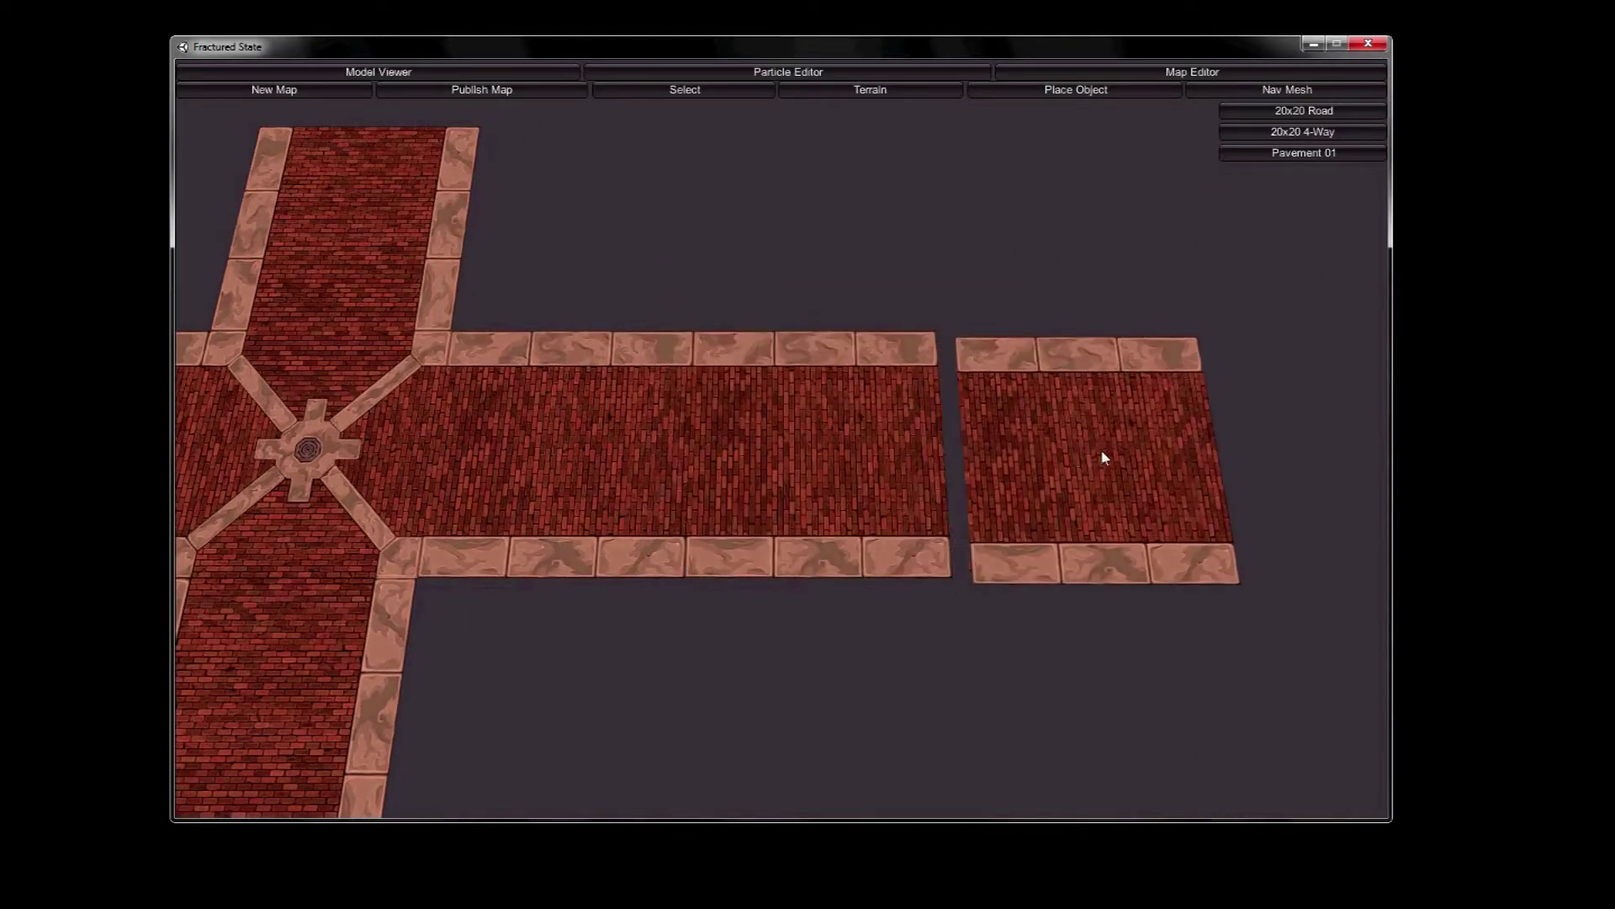
click(1058, 452)
key(s)
key(d)
key(w)
key(r)
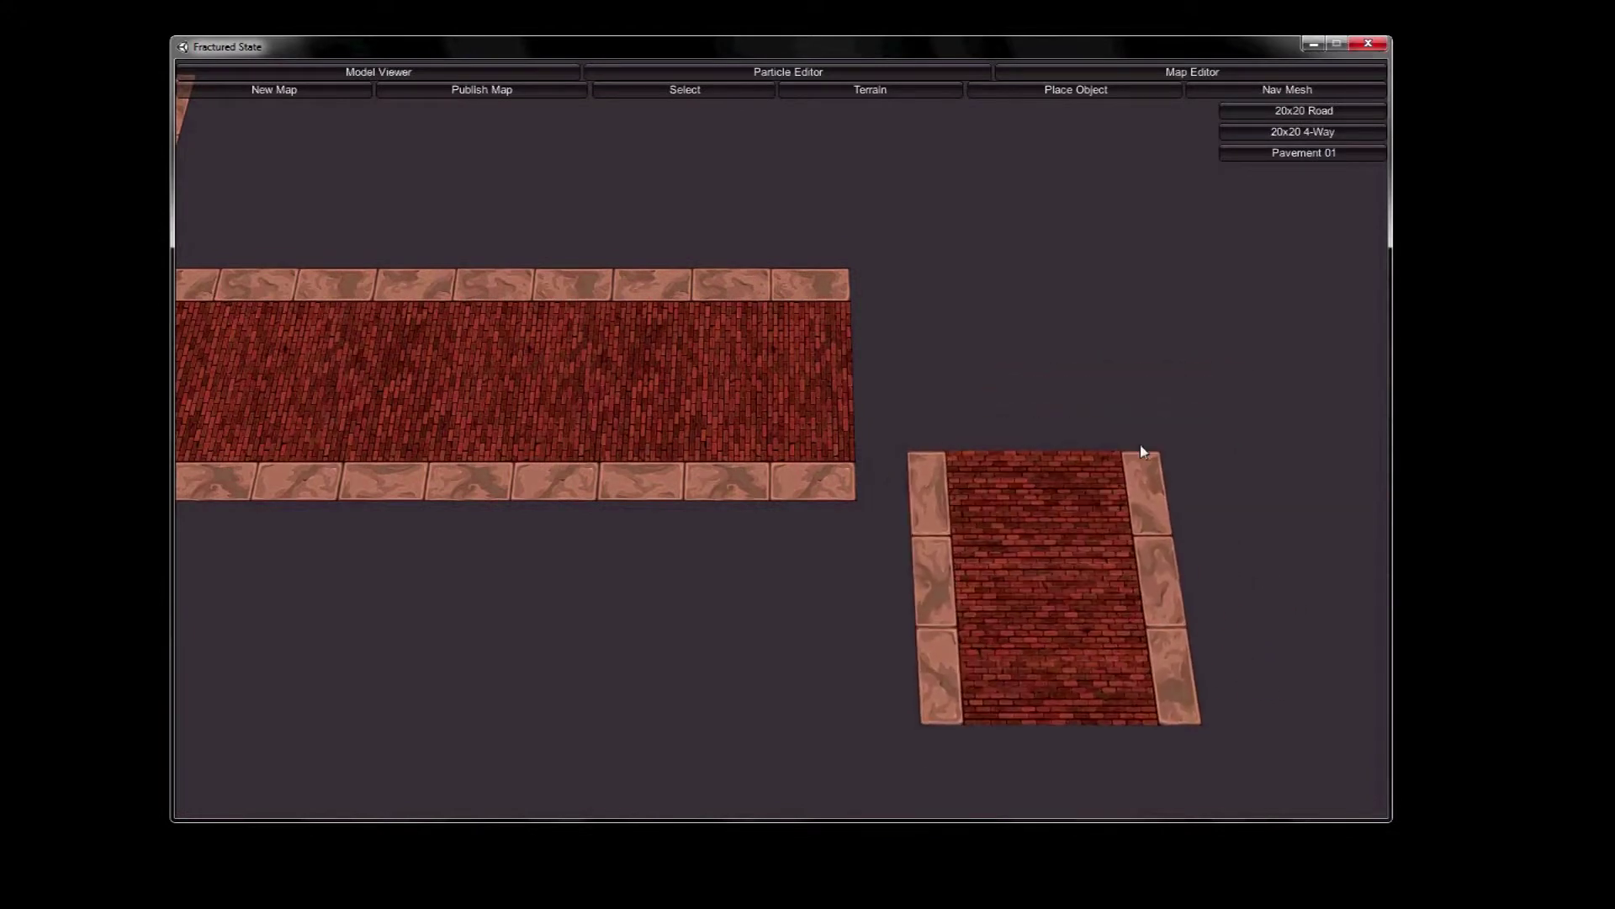
right_click(1174, 332)
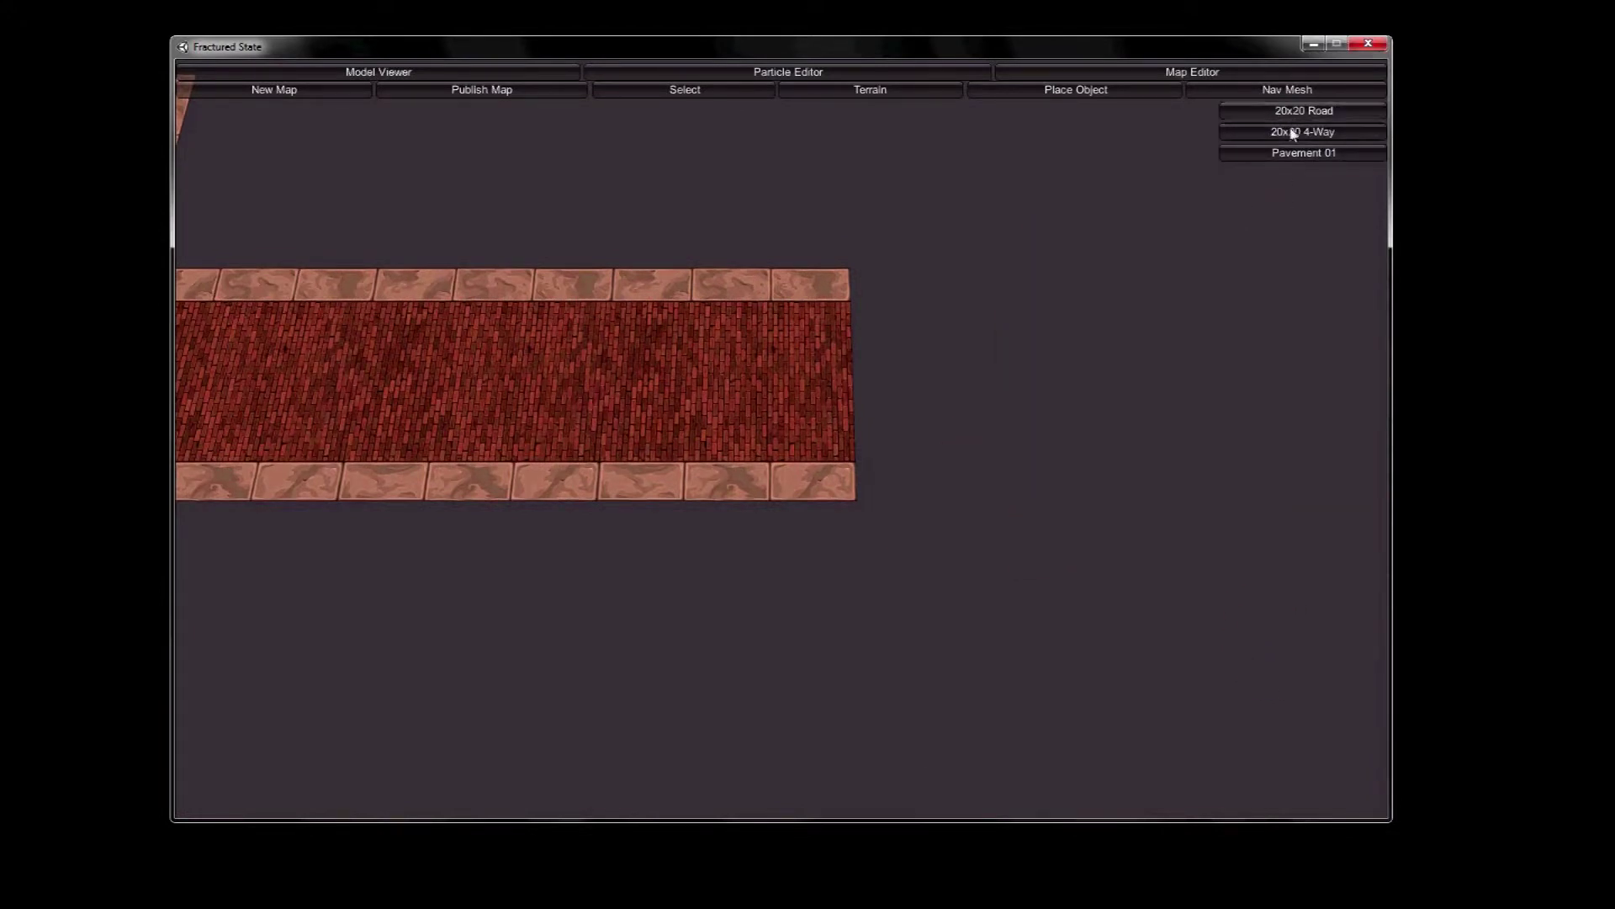
Step: Place a 20x20 4-Way tile at the east end of the road and attach a 20x20 Road tile to its north side
click(1293, 133)
click(976, 370)
key(w)
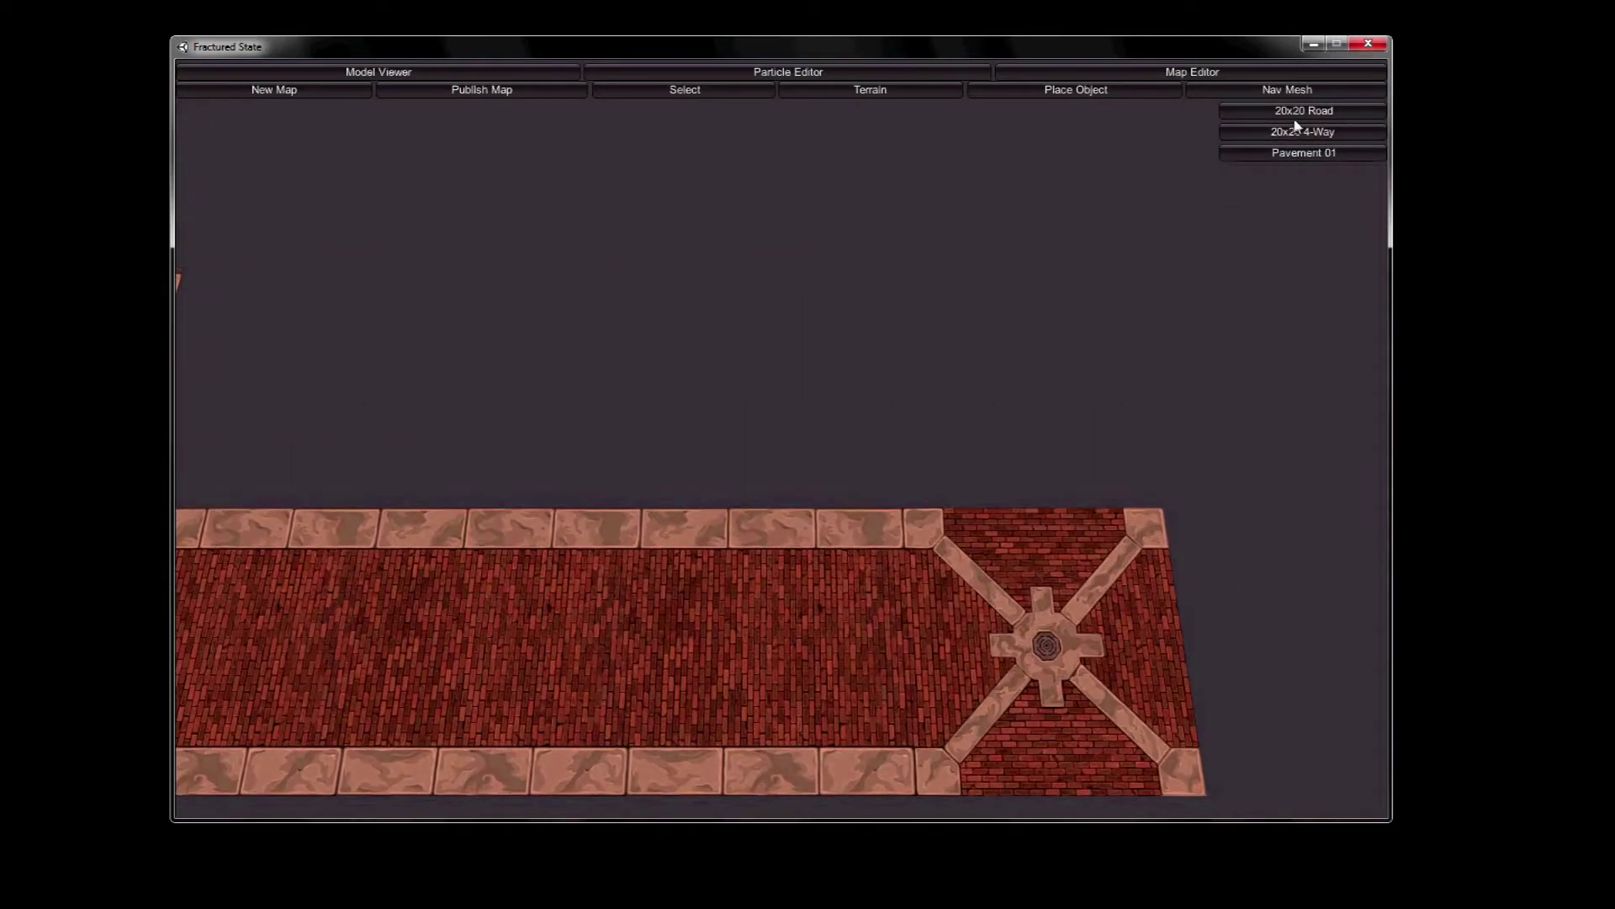
click(1296, 115)
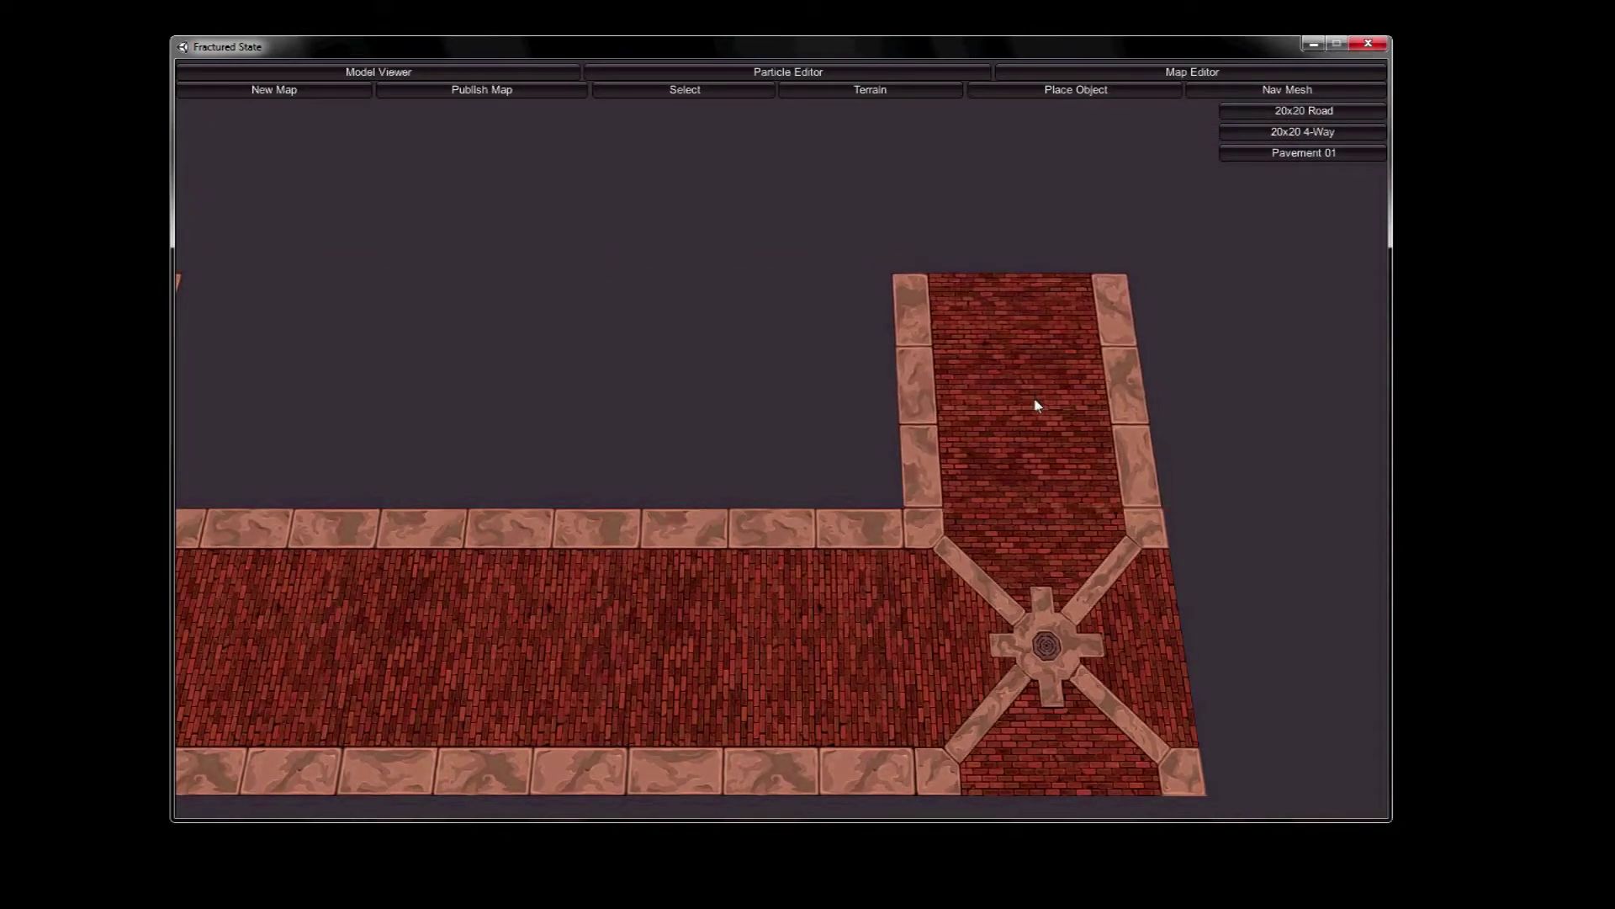
click(1035, 404)
key(Up)
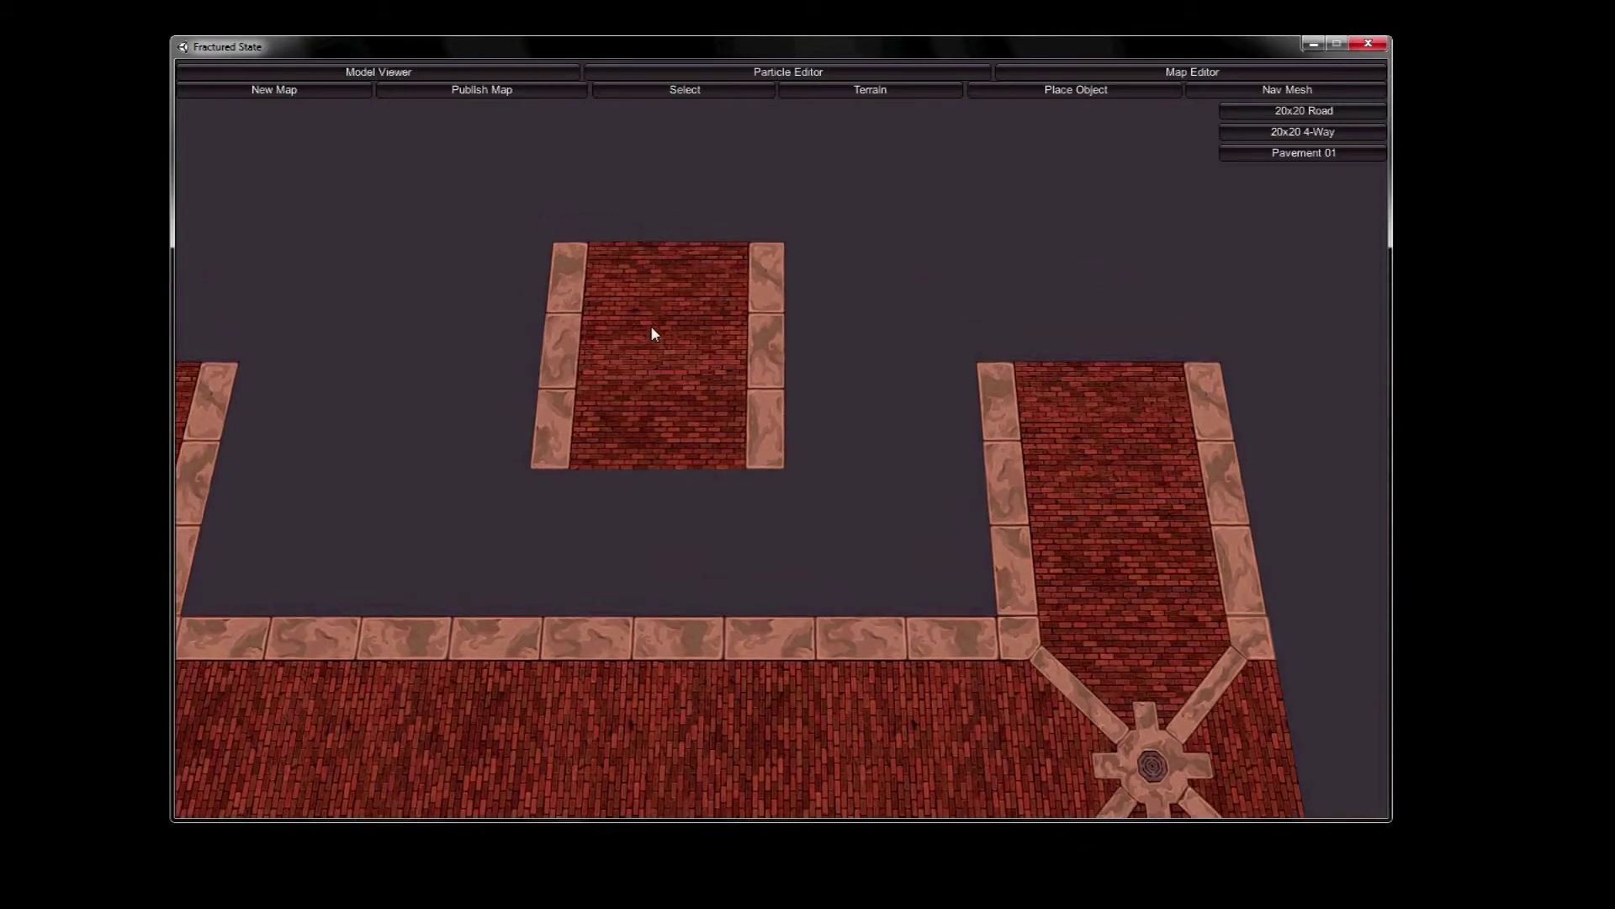
right_click(672, 334)
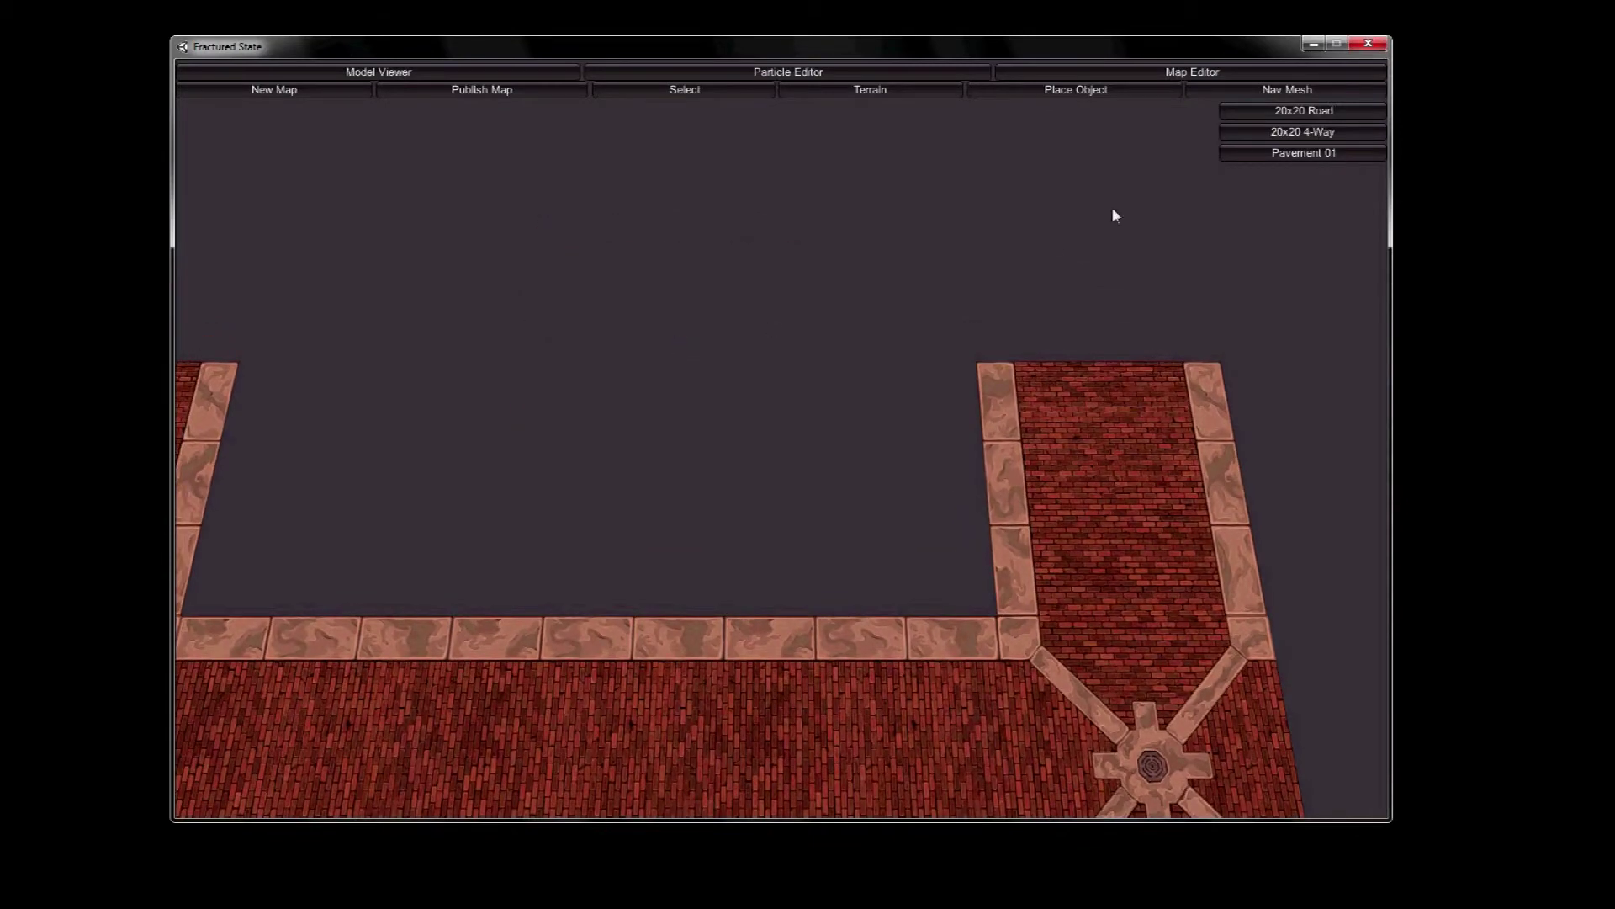
Step: Cap the north ends of the eastern and western vertical roads with a 20x20 4-Way tile each
click(1264, 136)
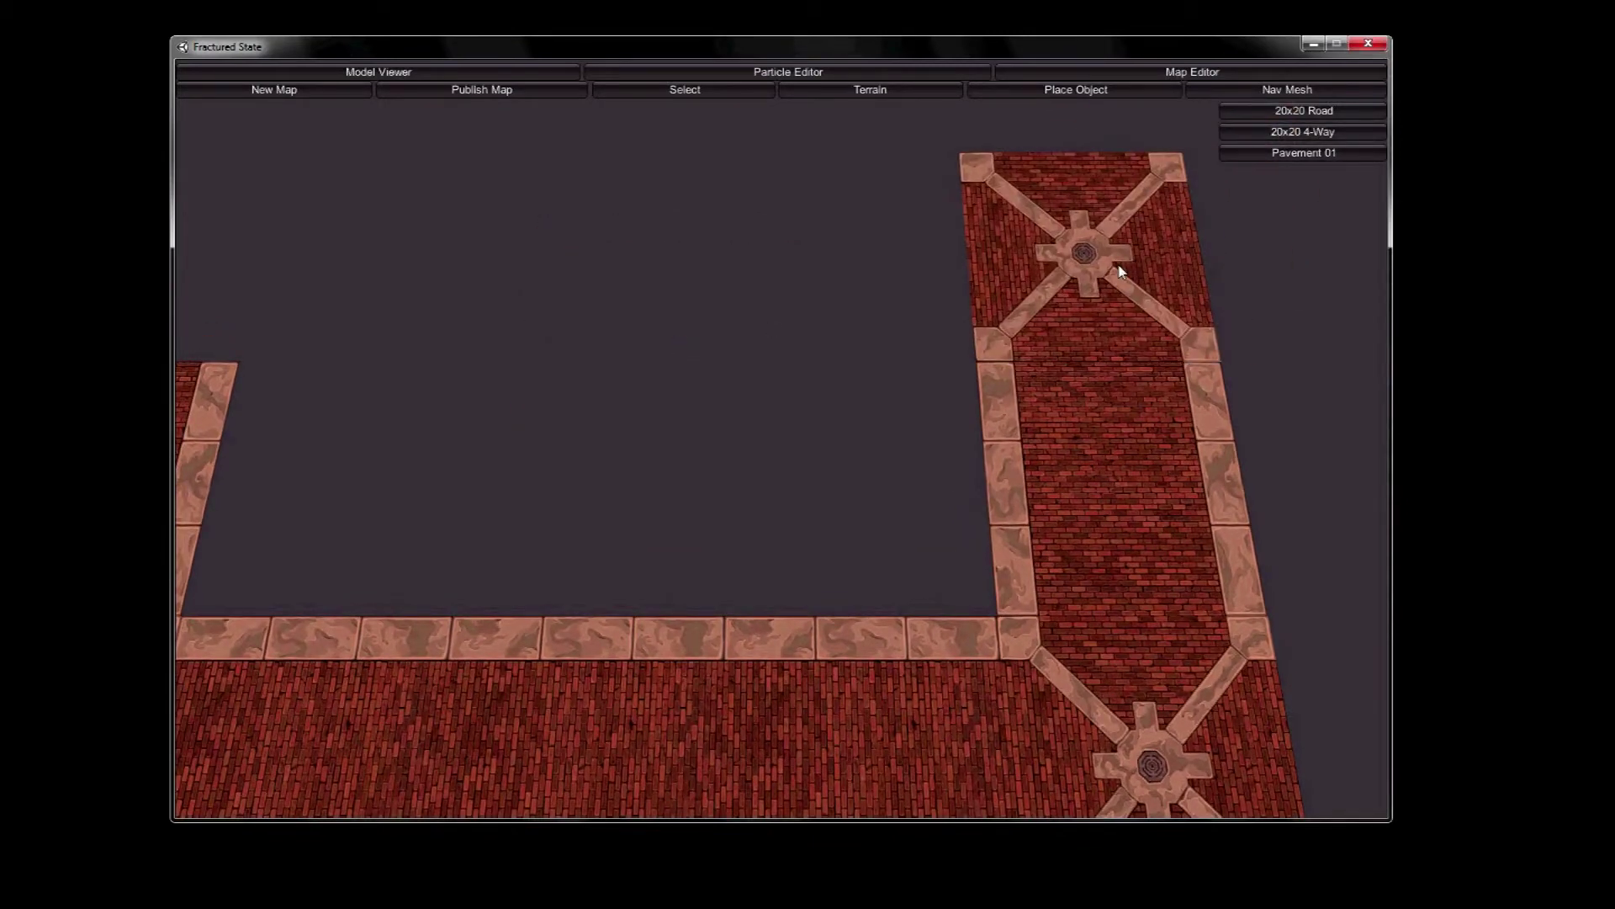
click(1120, 271)
key(Left)
key(Up)
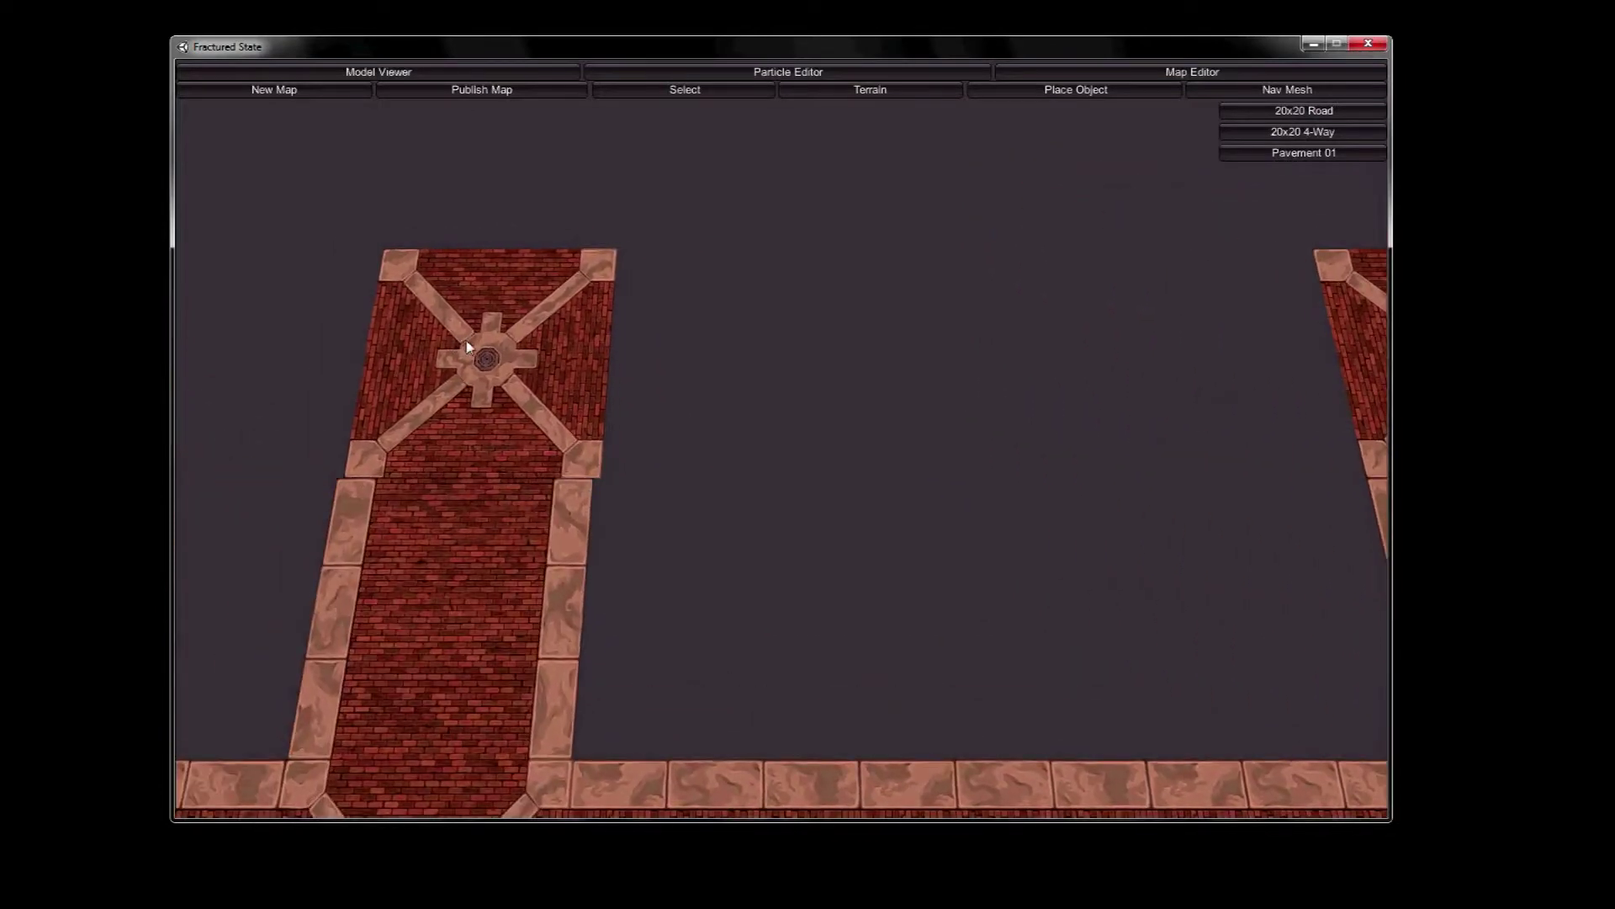
click(456, 345)
key(Right)
right_click(941, 411)
Step: Link the two northern intersections with a row of three horizontal 20x20 Road tiles
click(1281, 113)
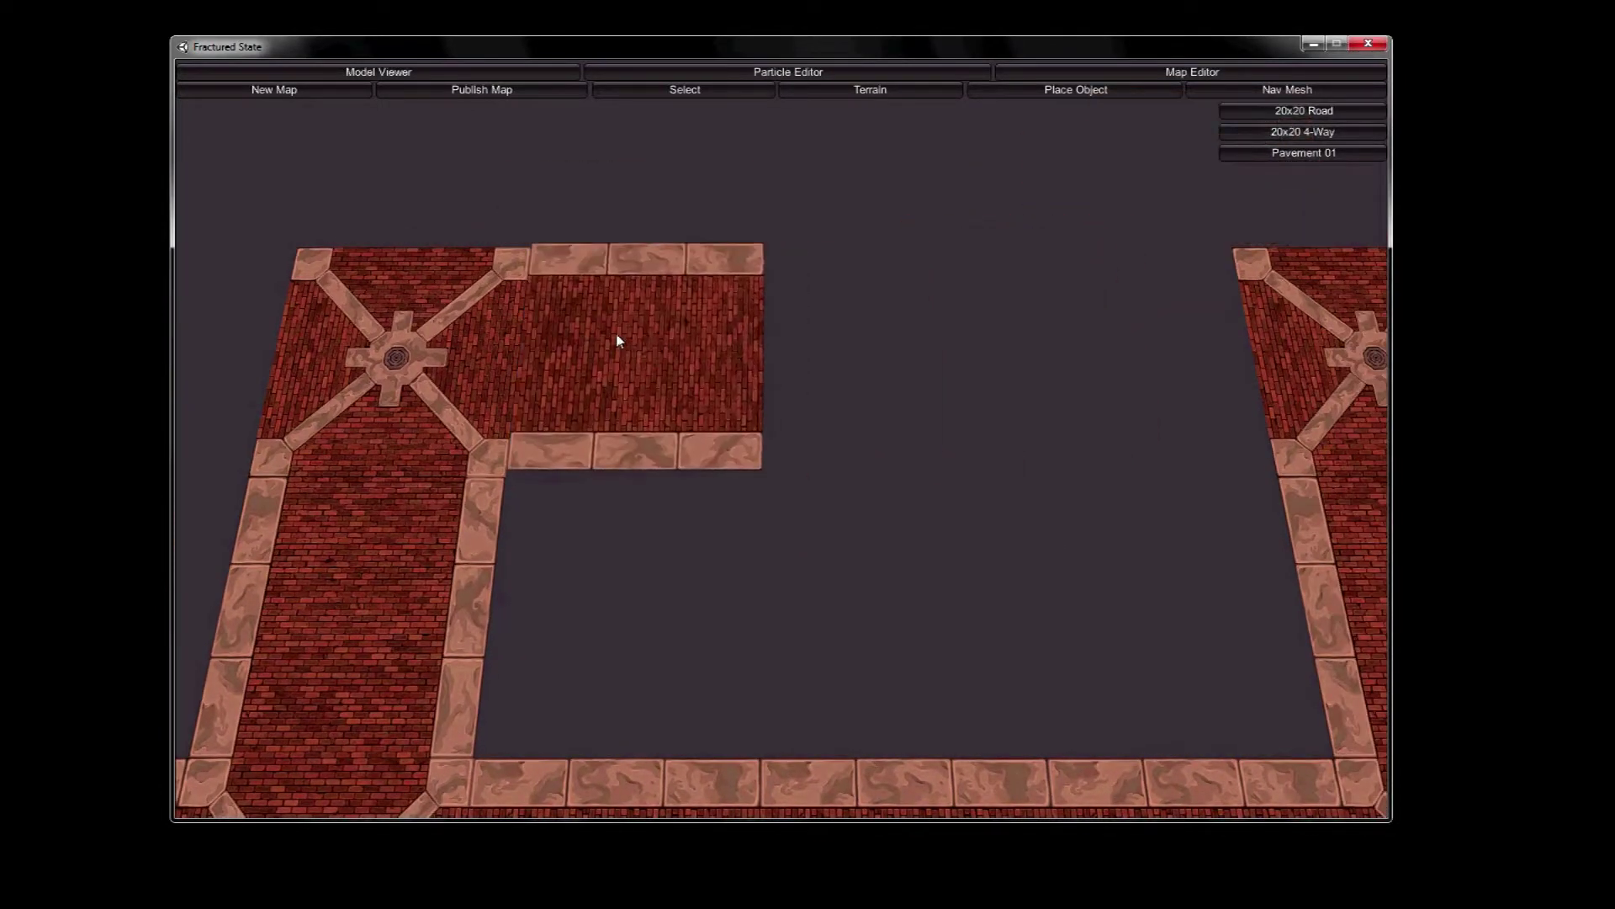
click(615, 343)
click(876, 337)
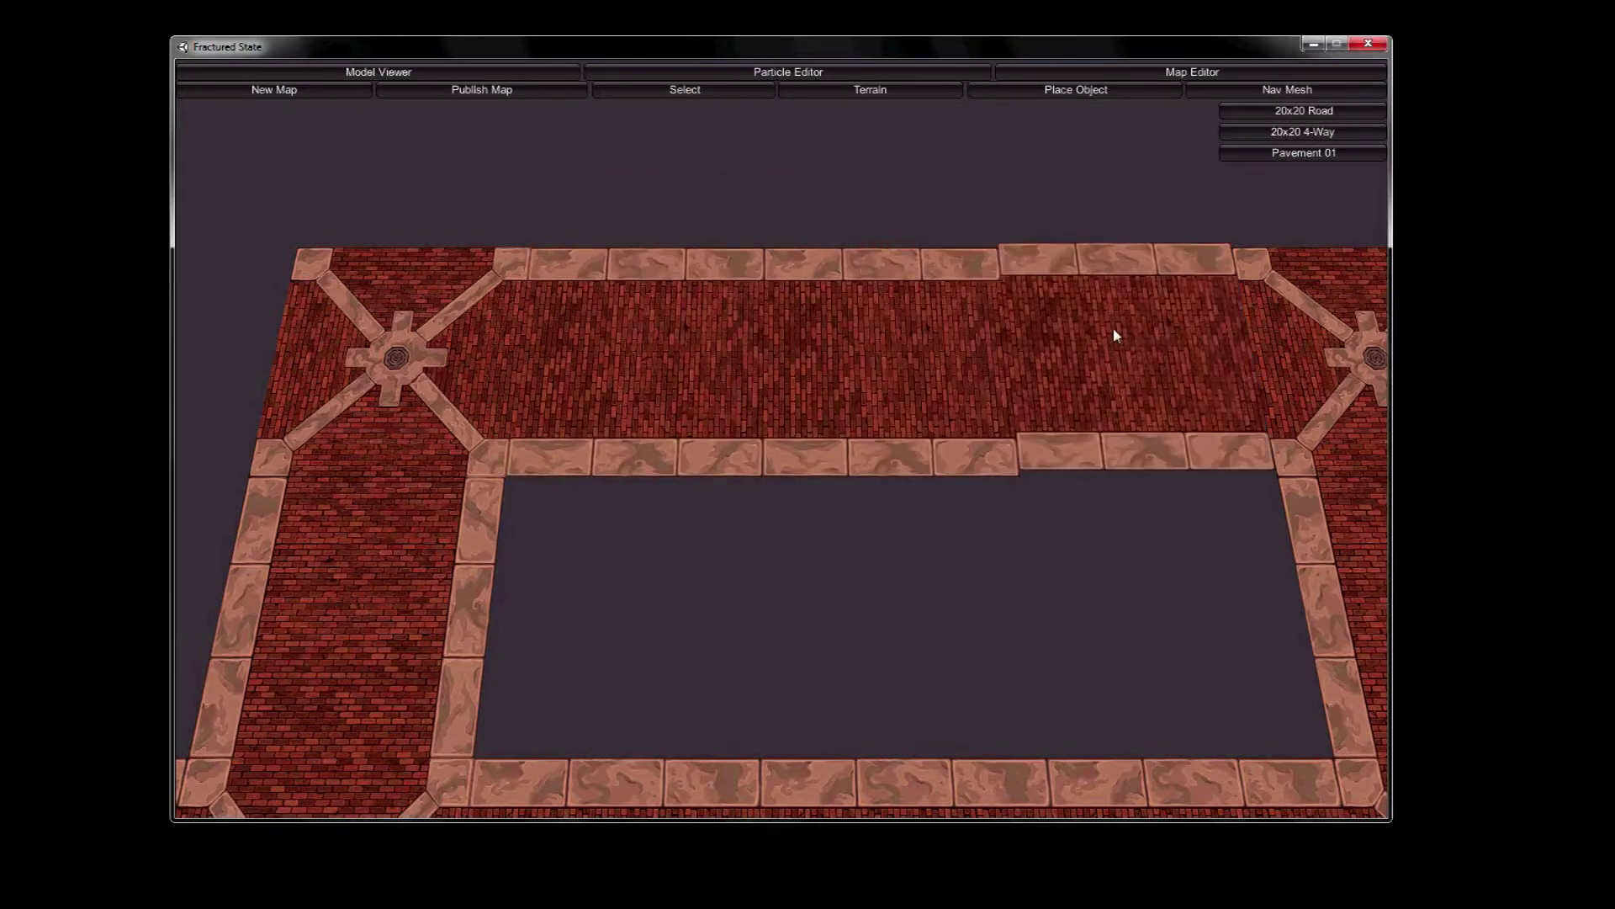
Step: Fill the block enclosed by the roads with three Pavement 01 tiles
click(1269, 154)
click(617, 579)
click(804, 568)
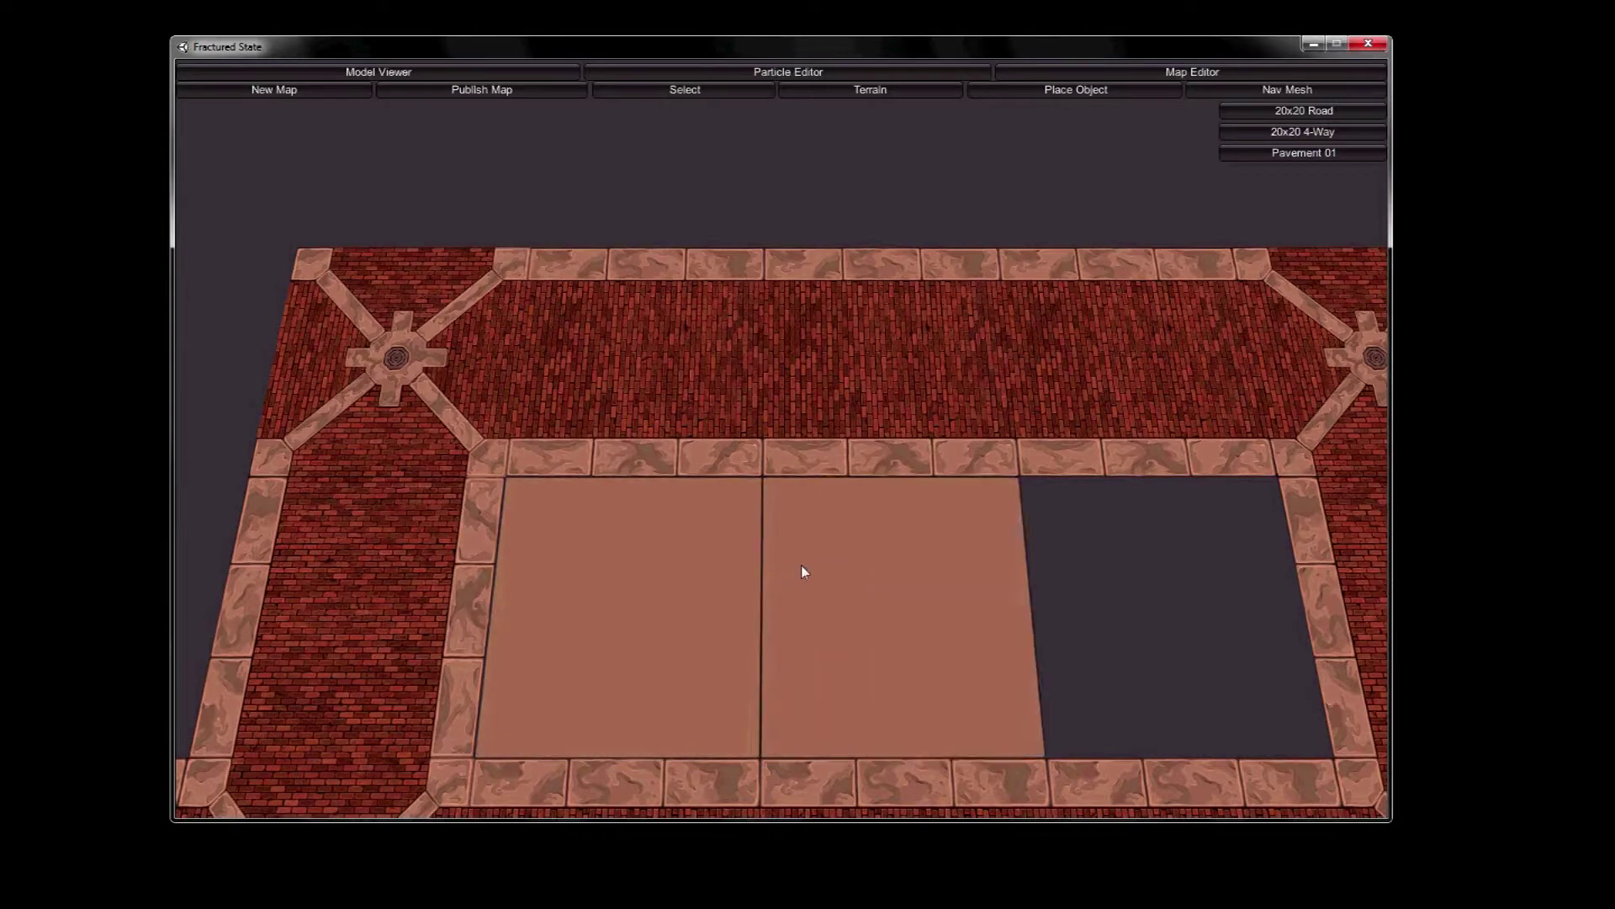
click(1032, 547)
right_drag(782, 426, 821, 565)
Step: Lay a row of three Pavement 01 tiles directly south of the first east-west road
key(s)
key(d)
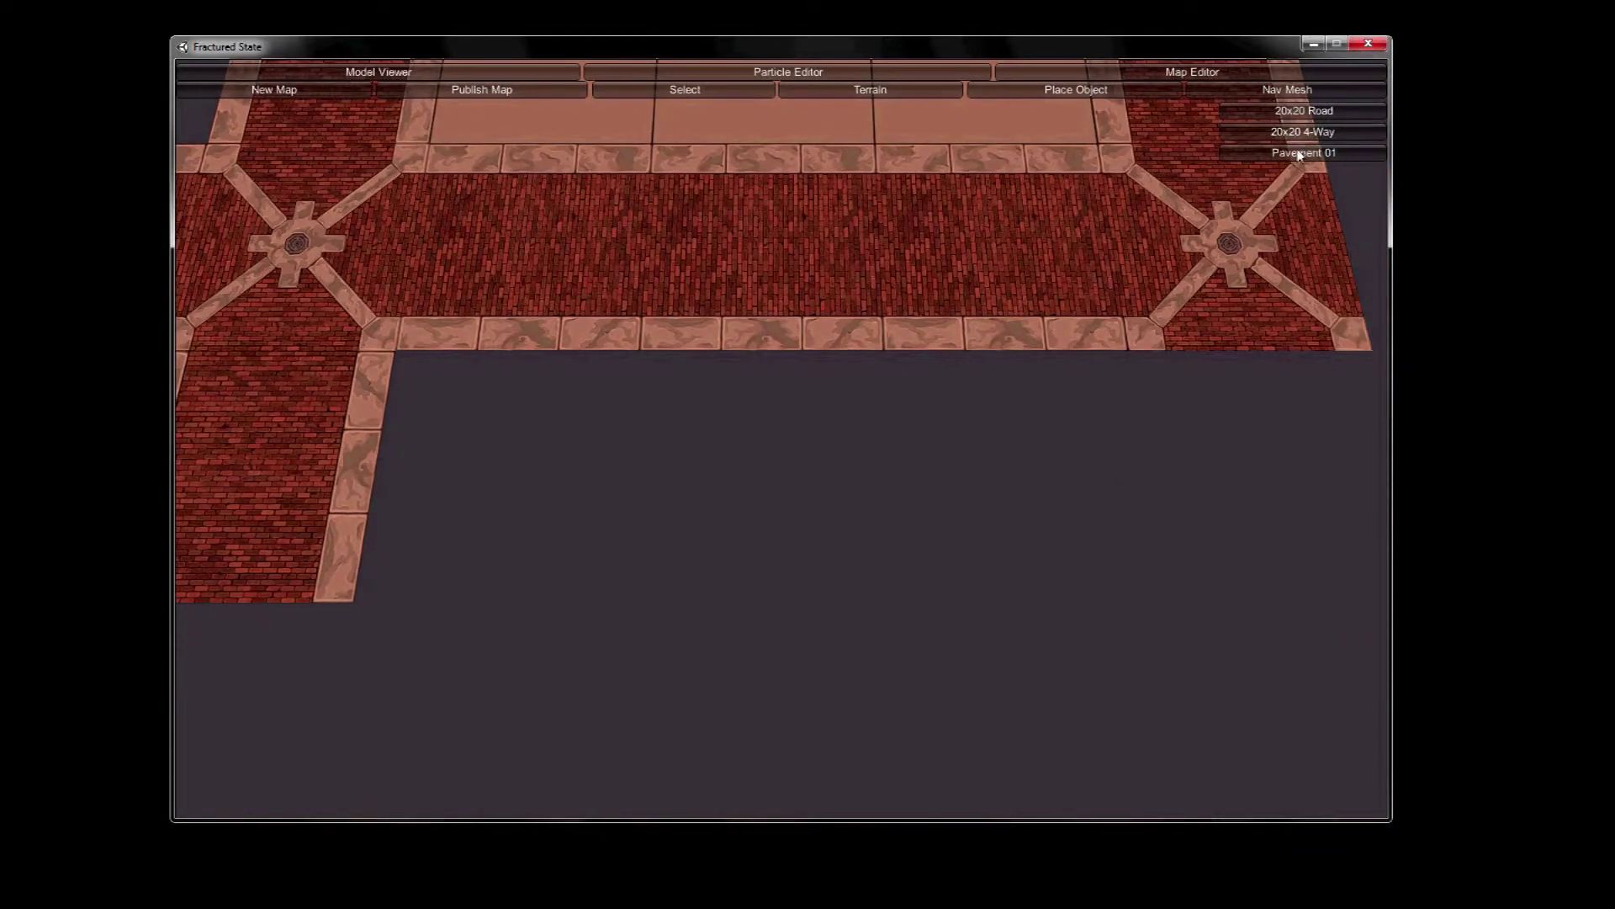
click(1298, 155)
click(469, 414)
click(769, 412)
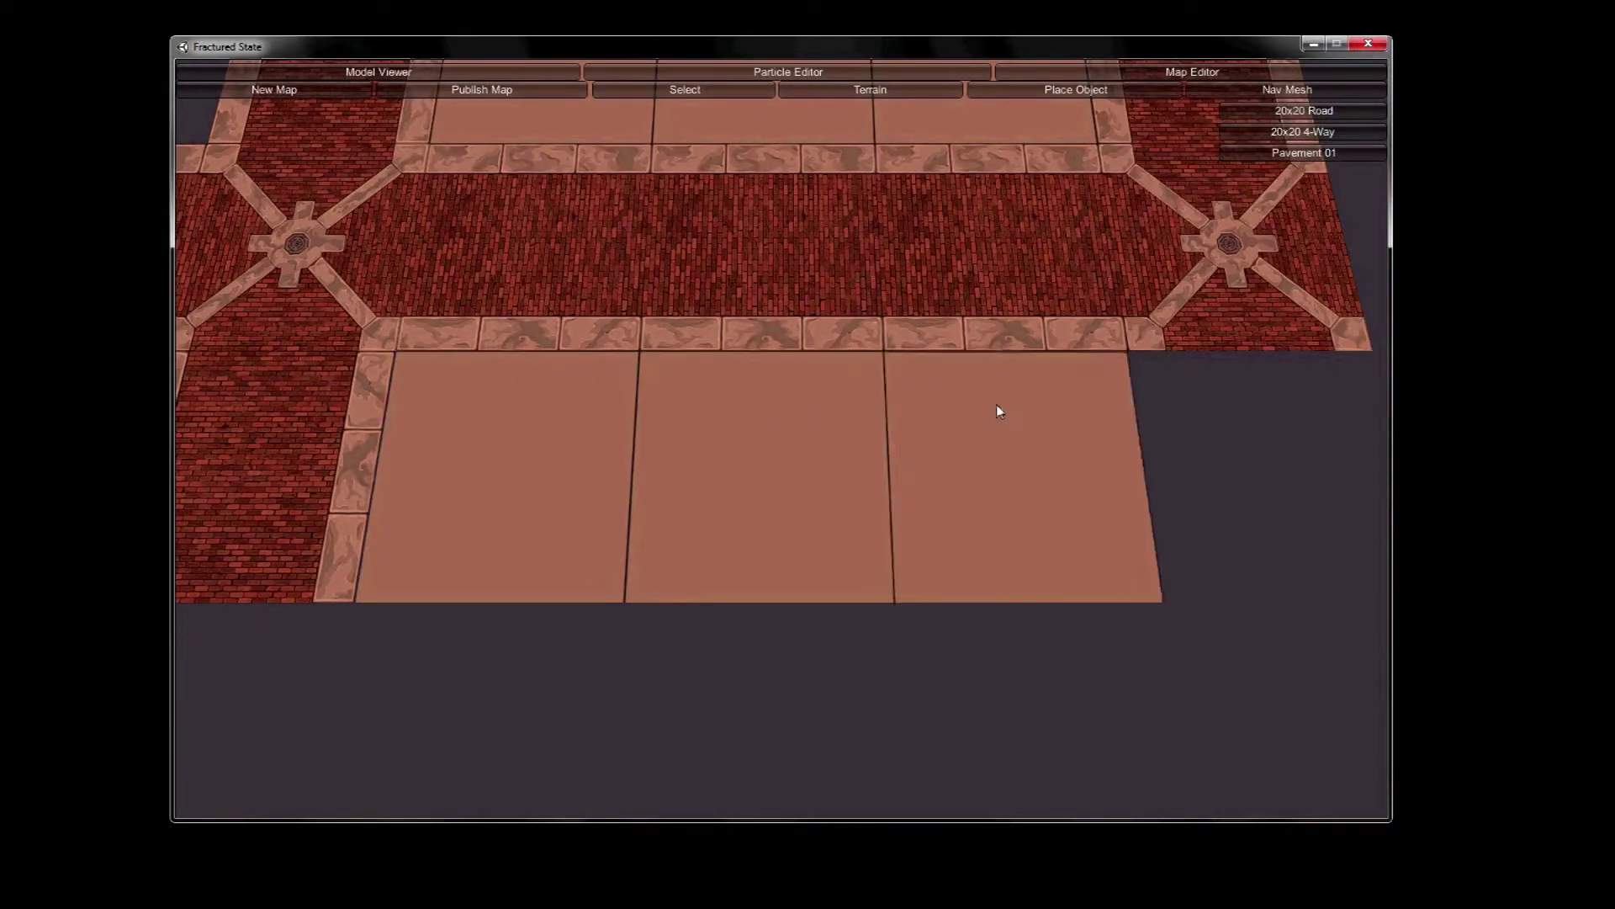
click(1006, 402)
Step: Attach a vertical 20x20 Road tile to the south side of the eastern intersection, beside the new pavement
key(a)
key(s)
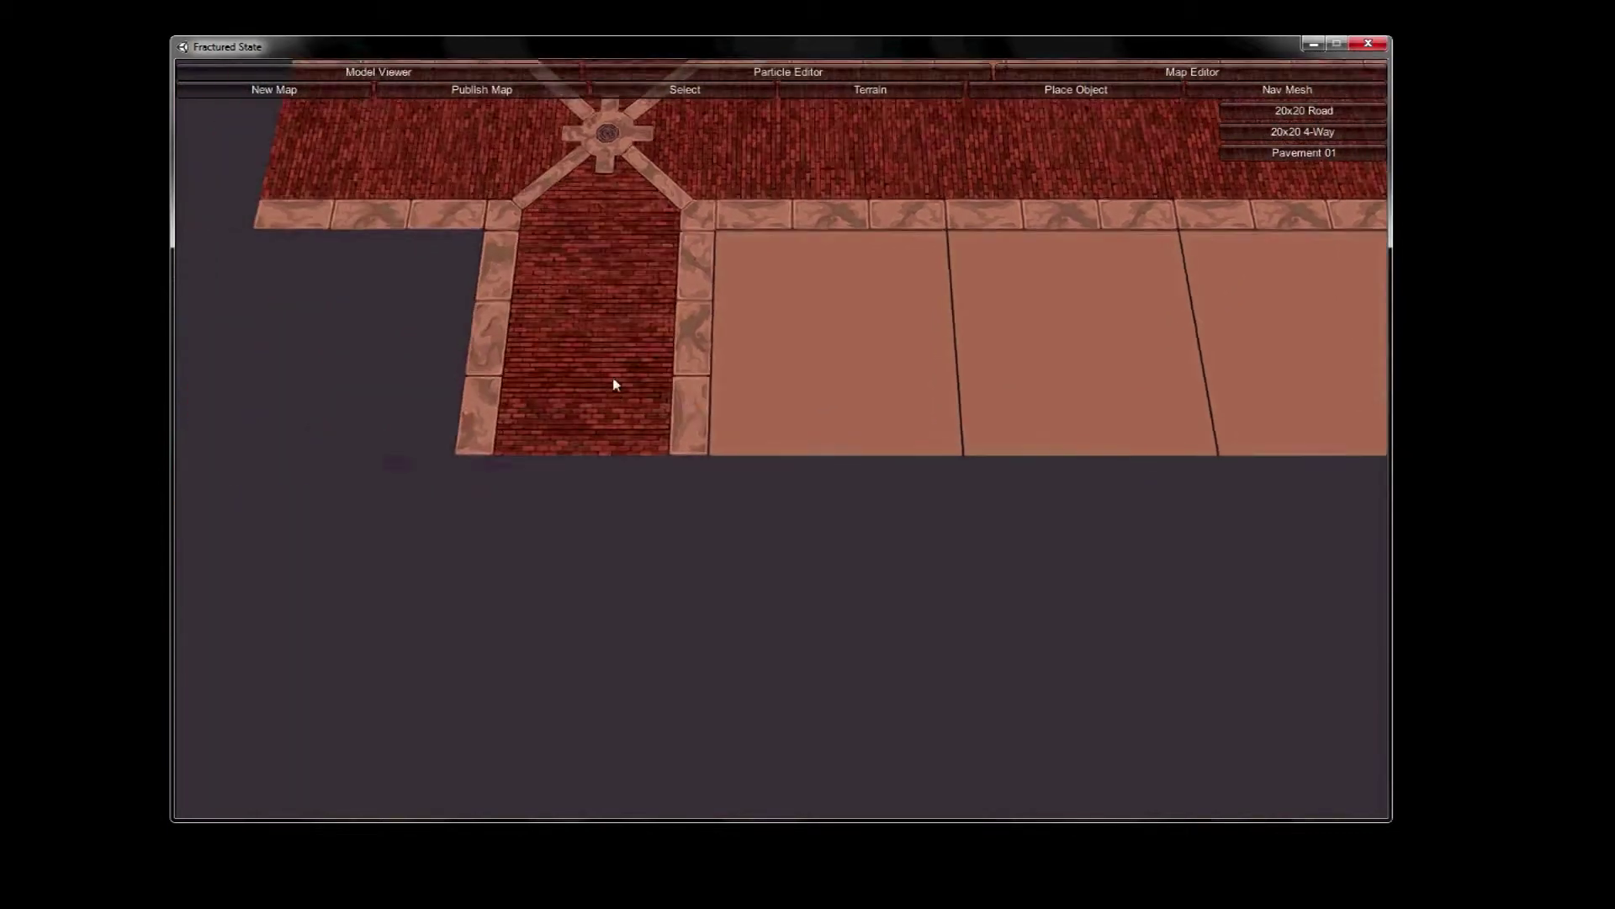
key(w)
key(d)
key(s)
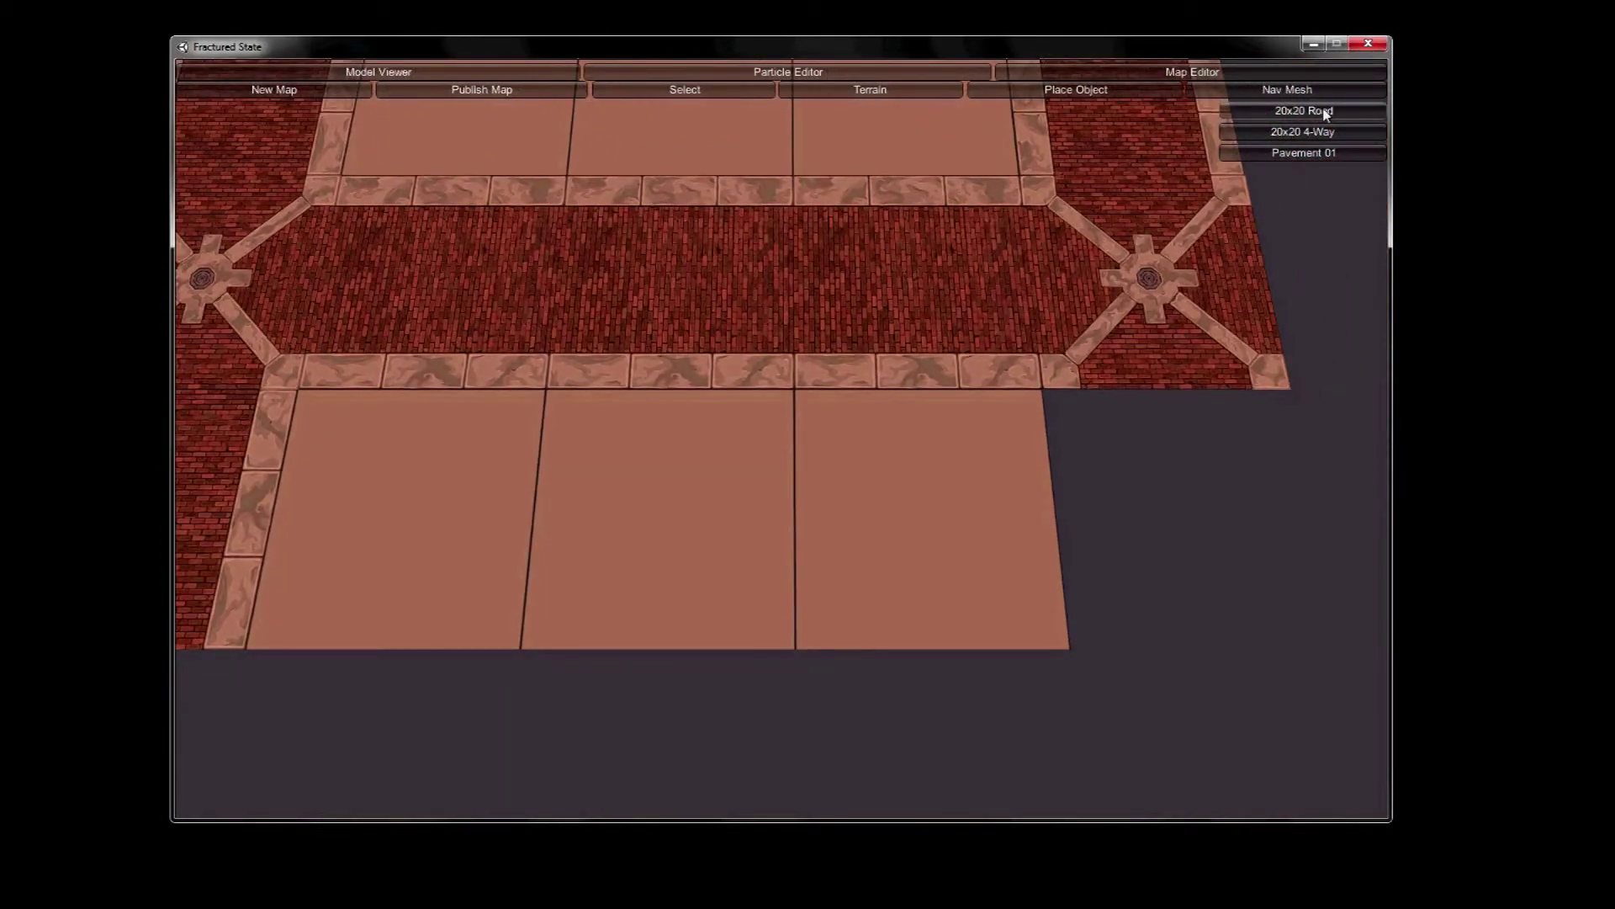
click(1326, 116)
click(1121, 508)
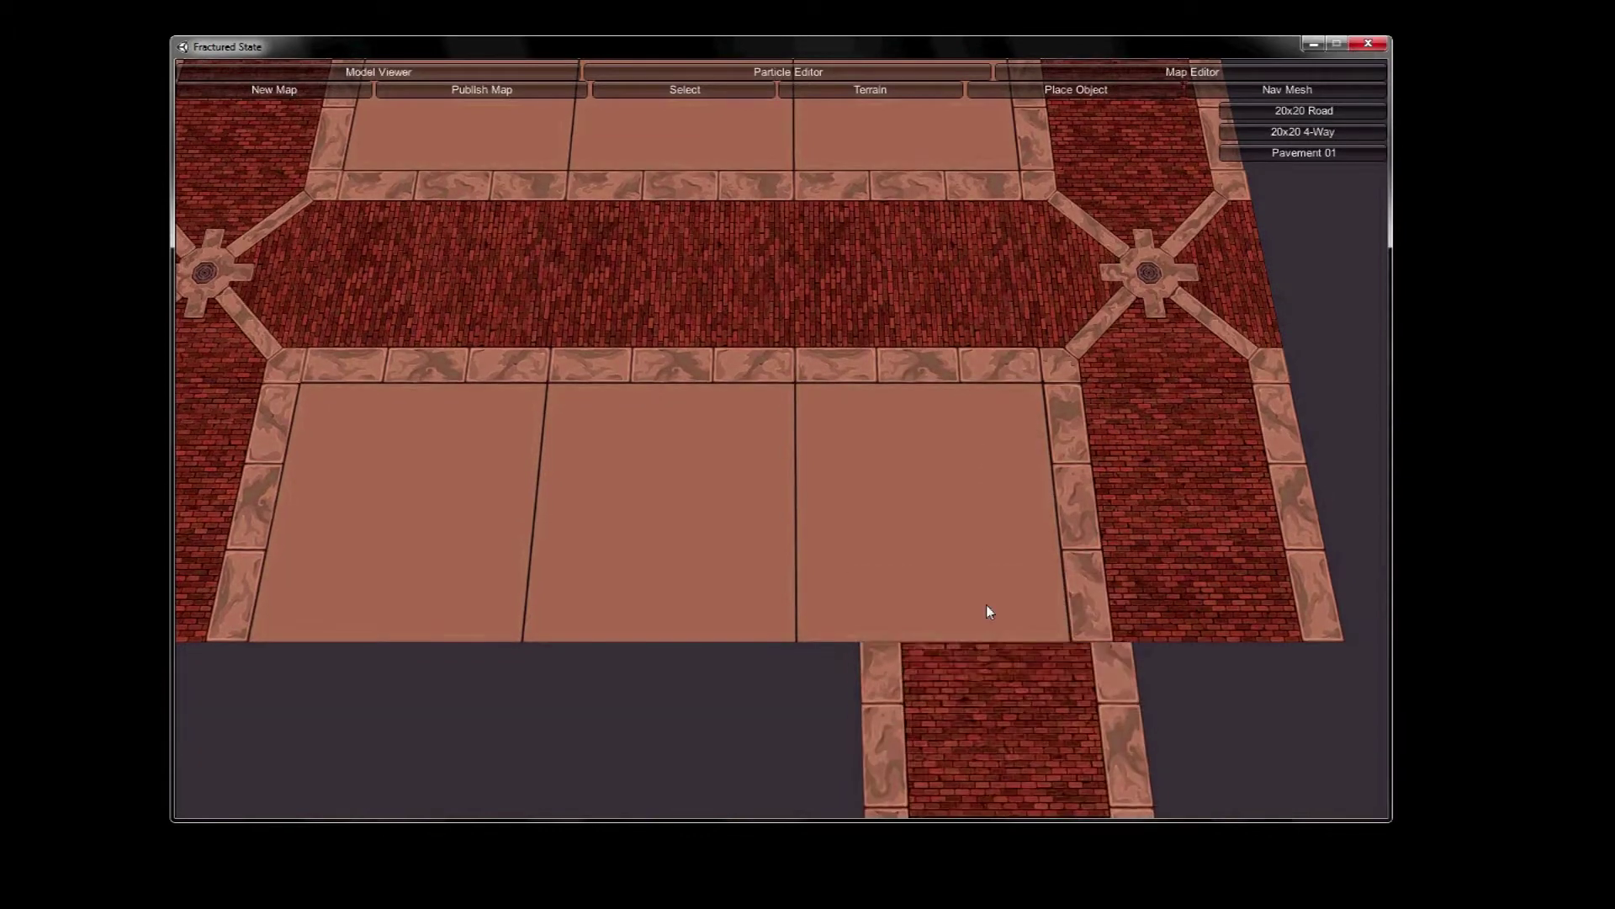
right_click(980, 627)
Step: Place a 20x20 4-Way tile at the south end of both vertical roads flanking the southern pavement
key(s)
key(a)
key(d)
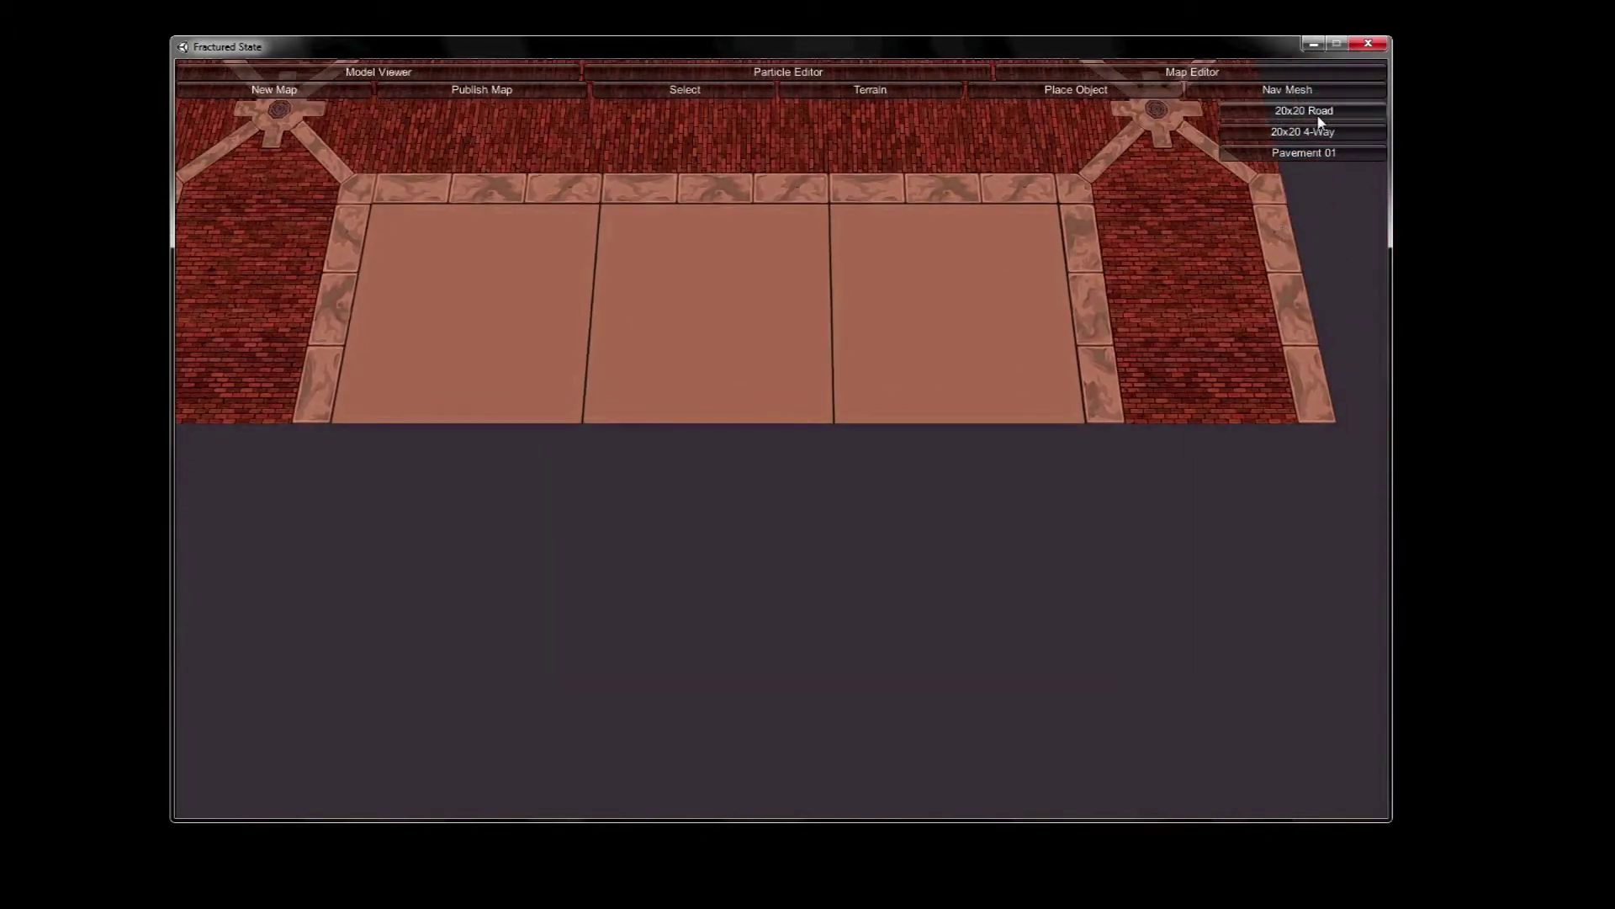
click(1294, 134)
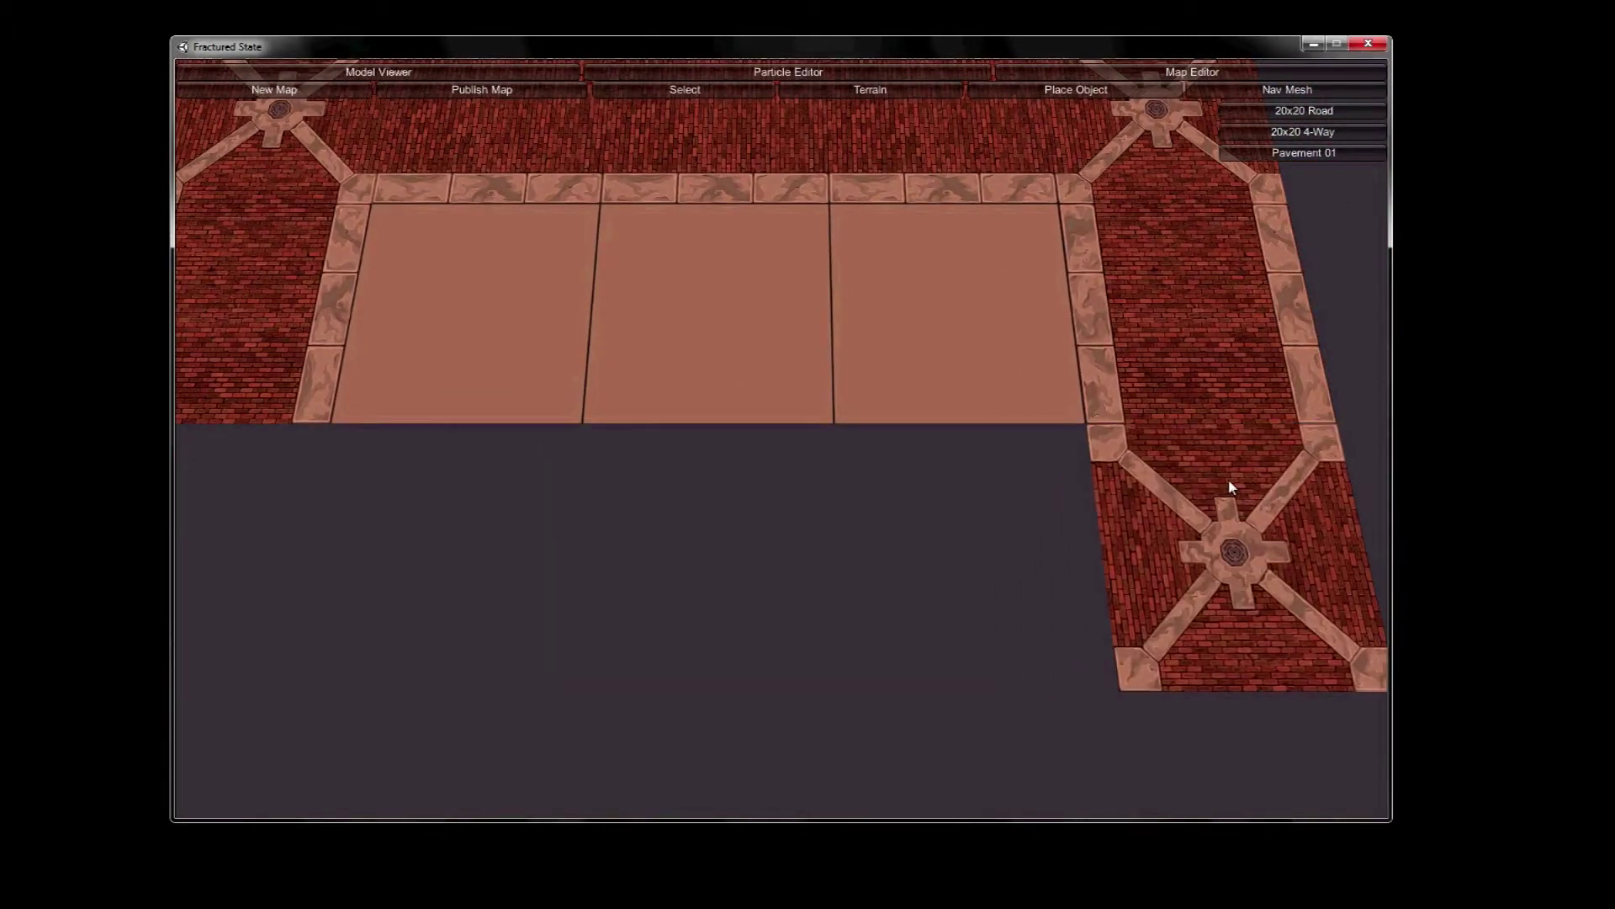
click(1230, 487)
key(a)
key(s)
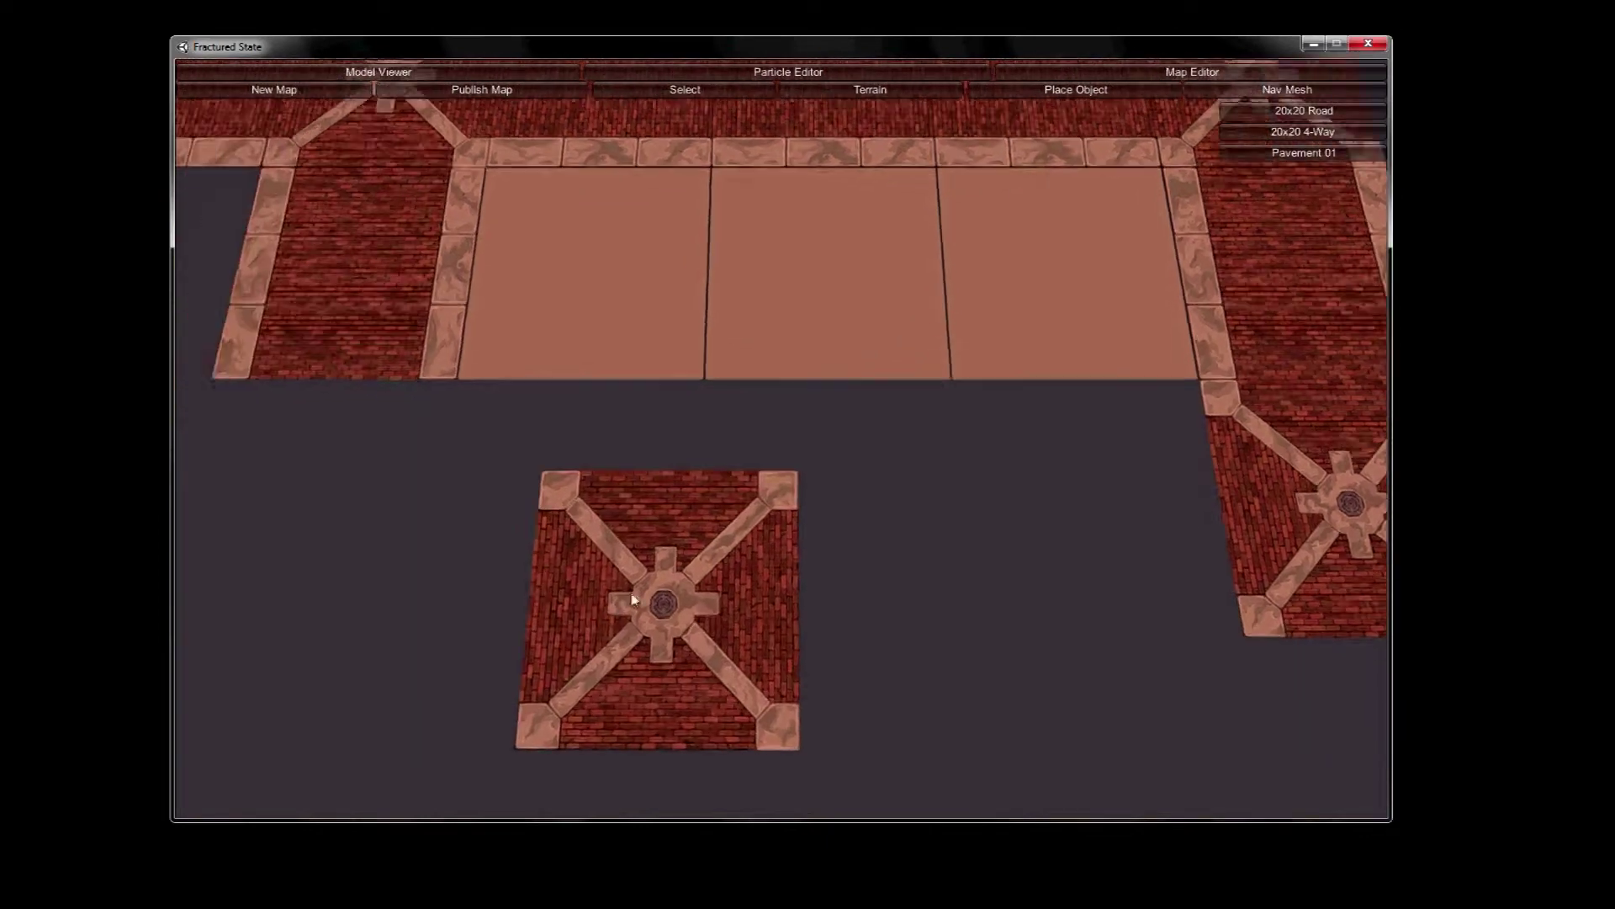
key(a)
key(s)
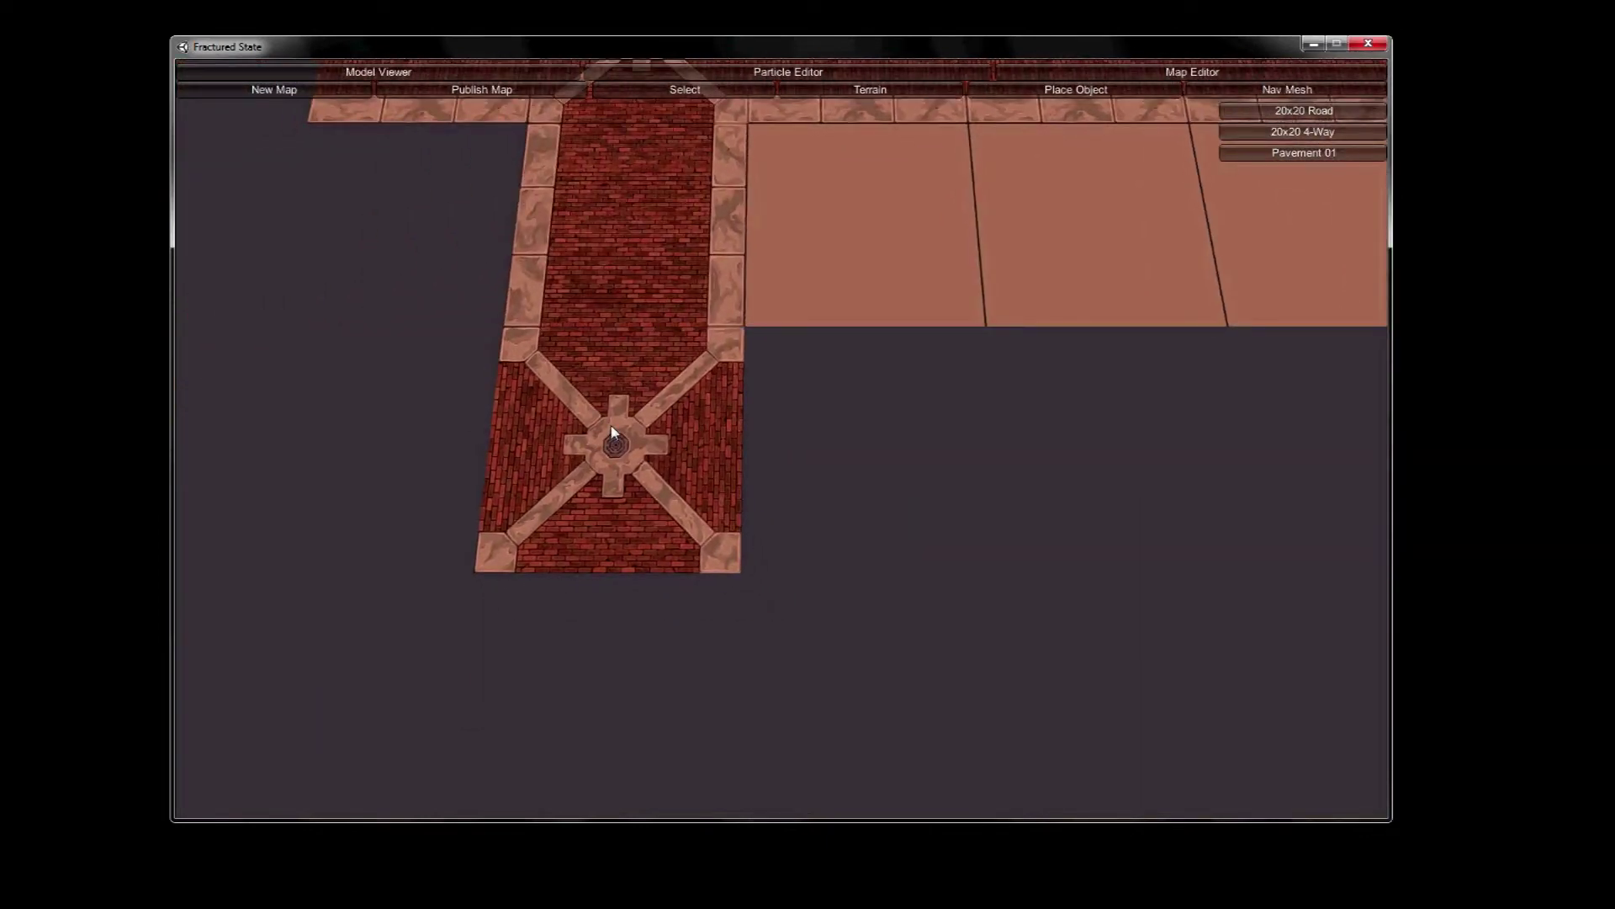
click(612, 433)
Step: Place a 20x20 4-Way tile at the far west end of the road and attach a 20x20 Road tile to its south side
key(a)
key(w)
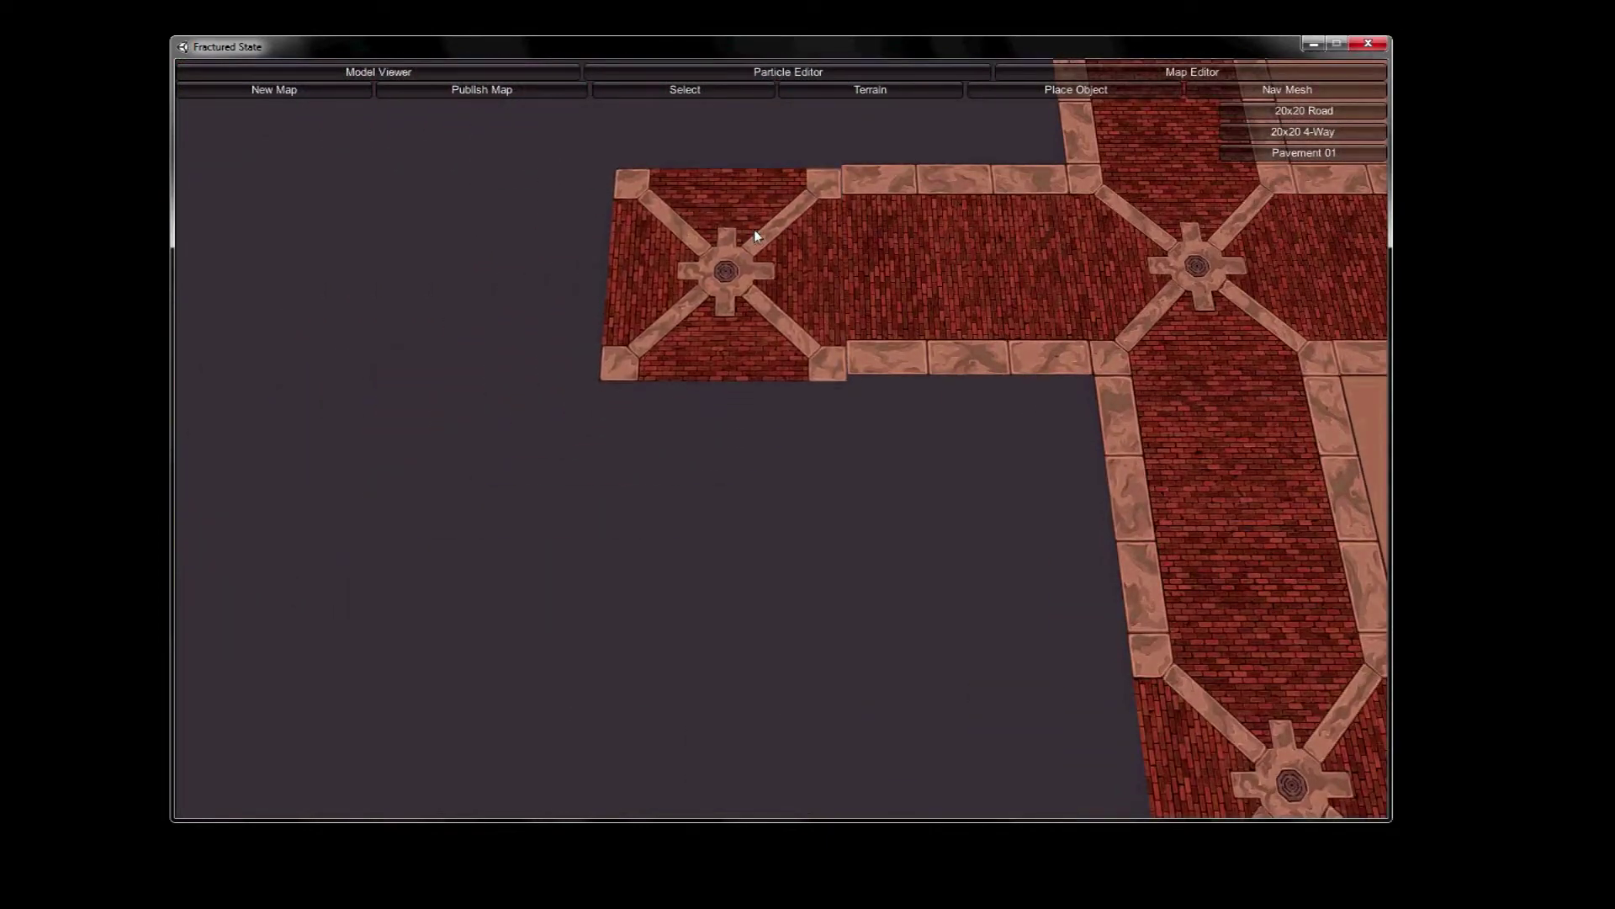
click(757, 231)
key(d)
key(s)
key(d)
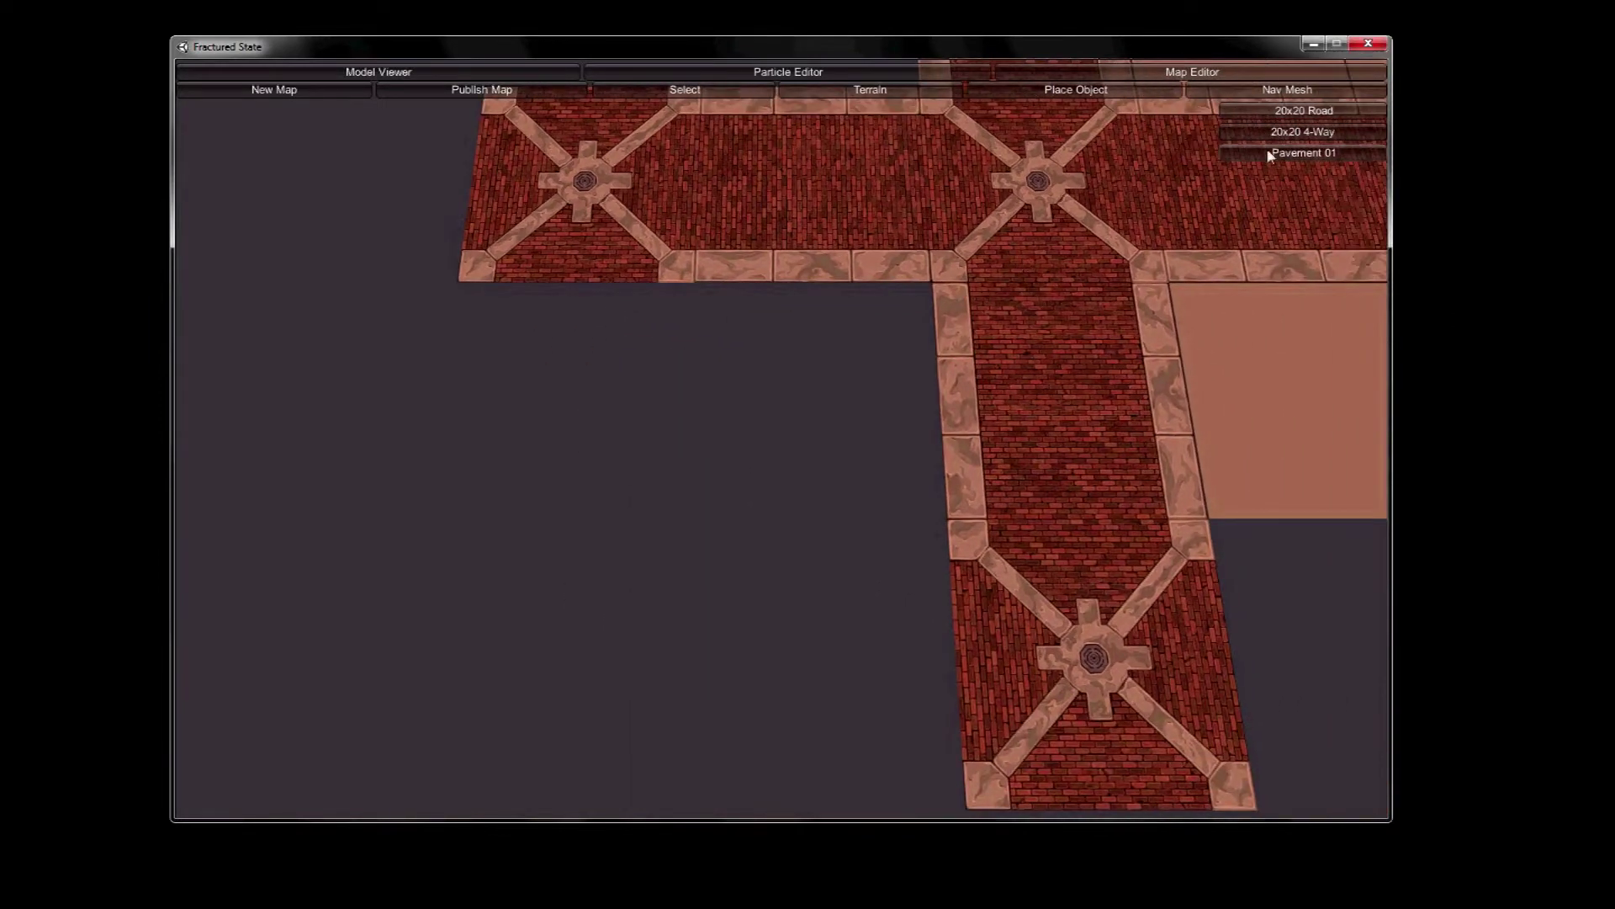
click(1302, 116)
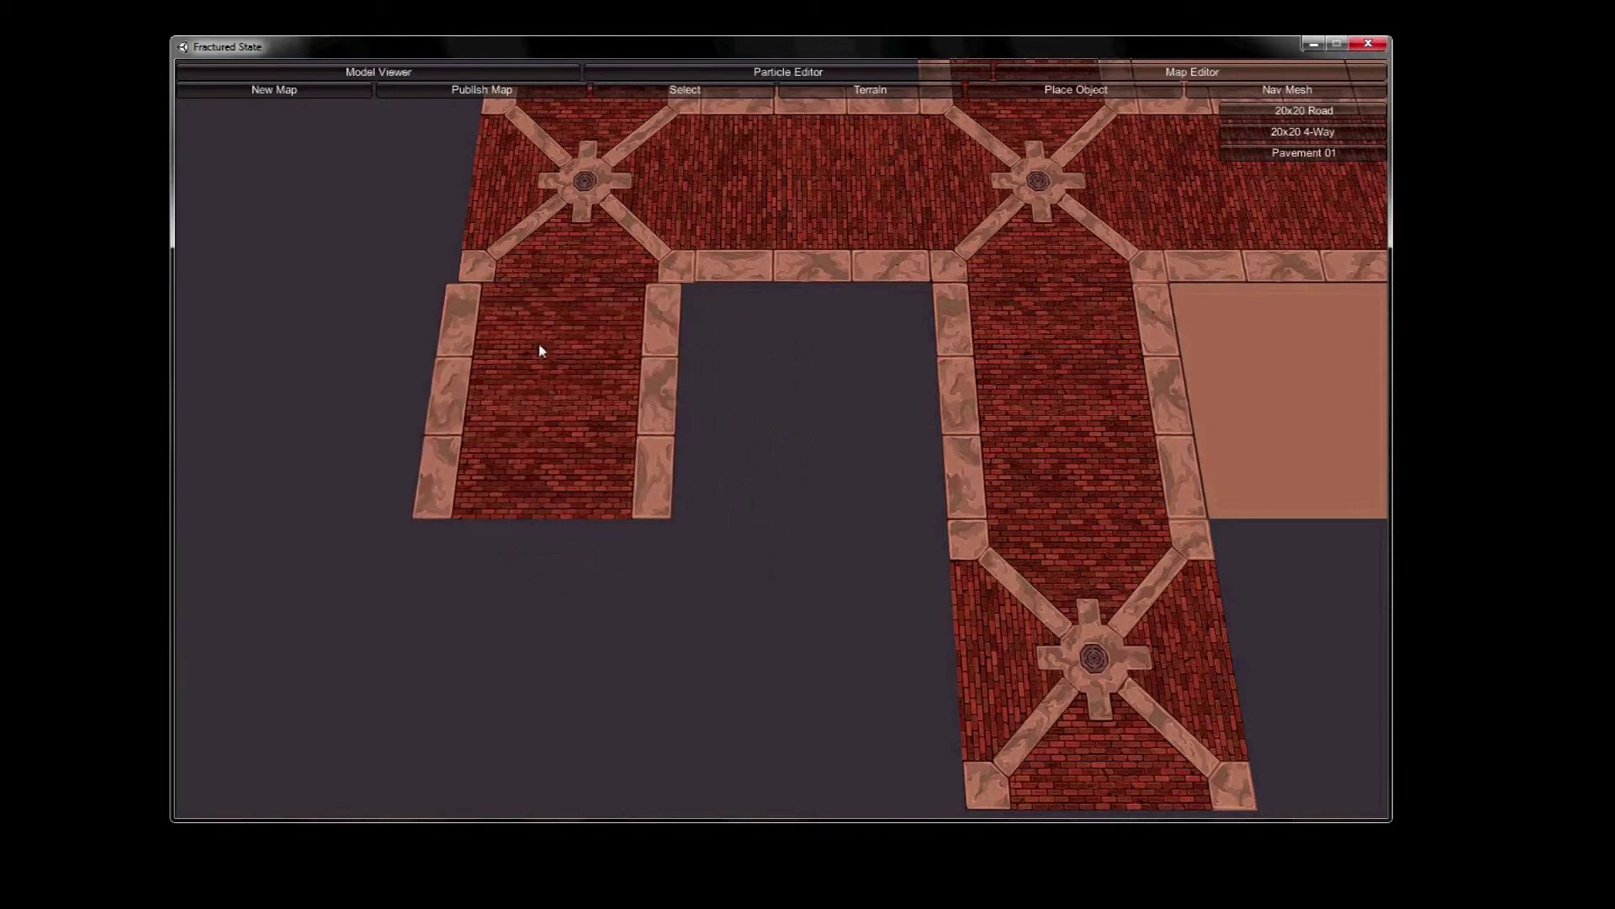
click(556, 344)
Step: Rotate the 20x20 Road piece and attach it to the west side of the intersection south of the starting crossroads
key(s)
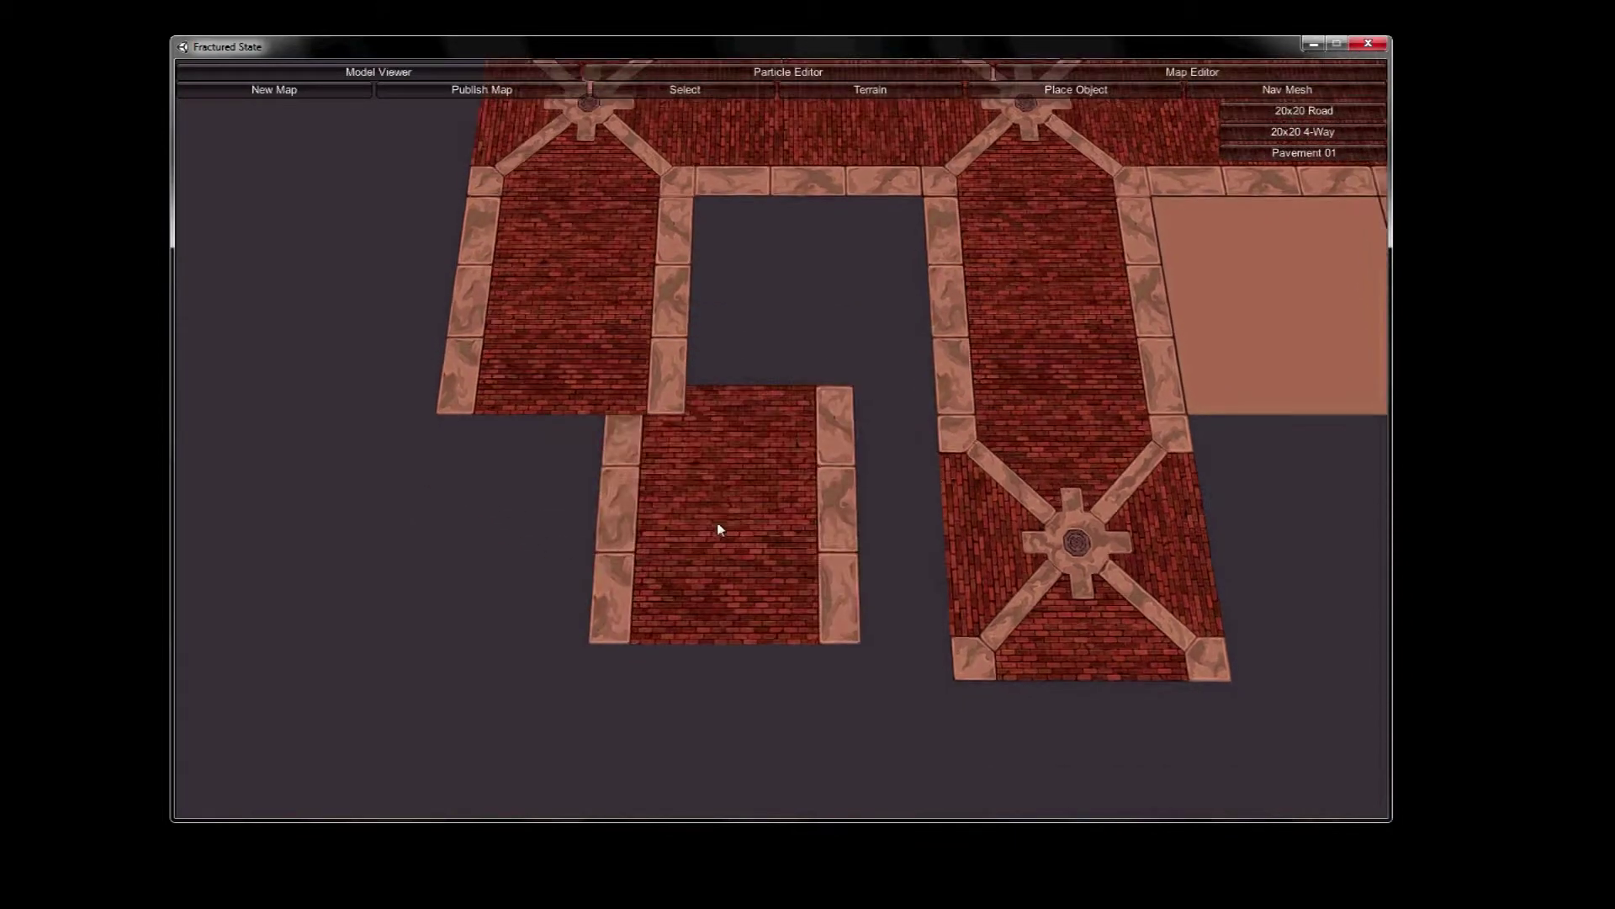
key(r)
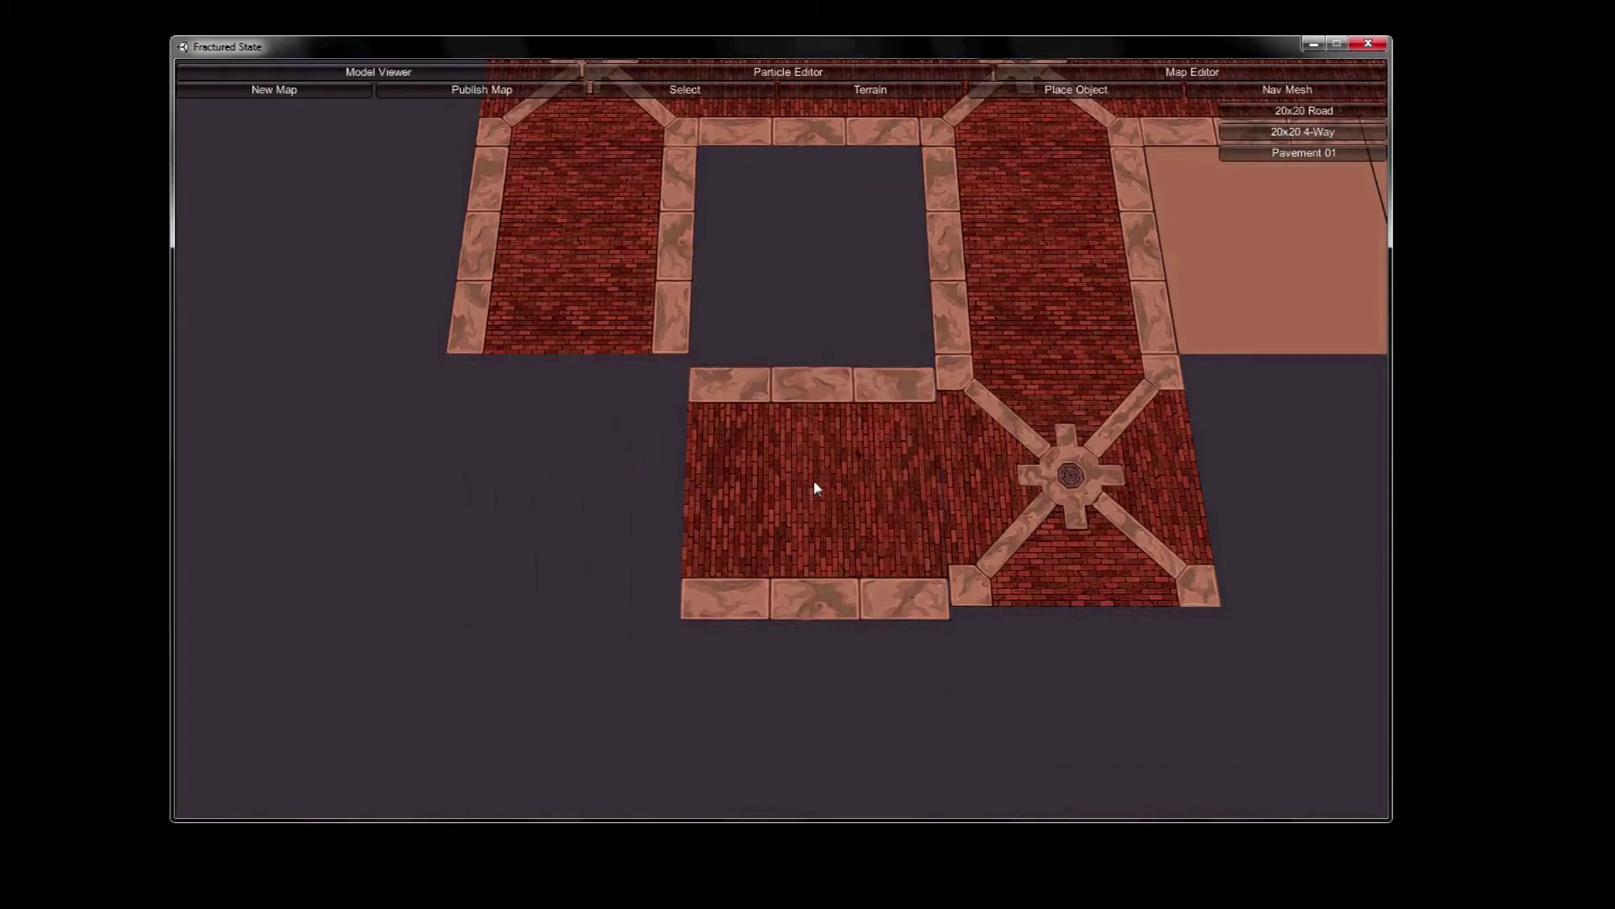
click(815, 479)
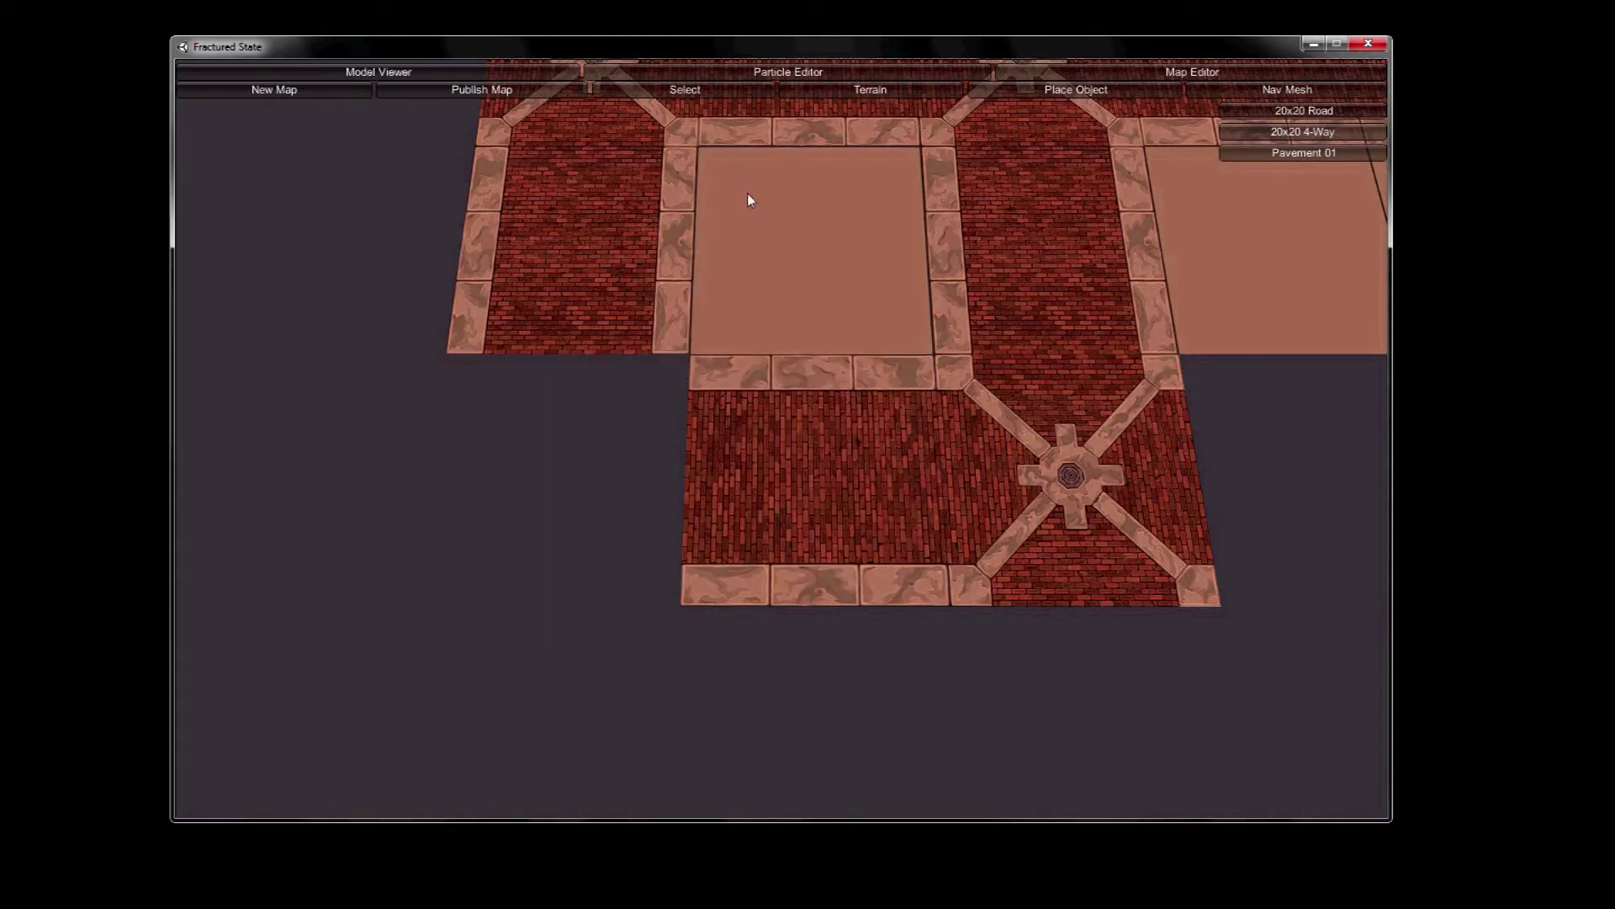
Step: Fill the enclosed western block with a Pavement 01 tile and place a 20x20 4-Way tile at its southwest corner
click(753, 201)
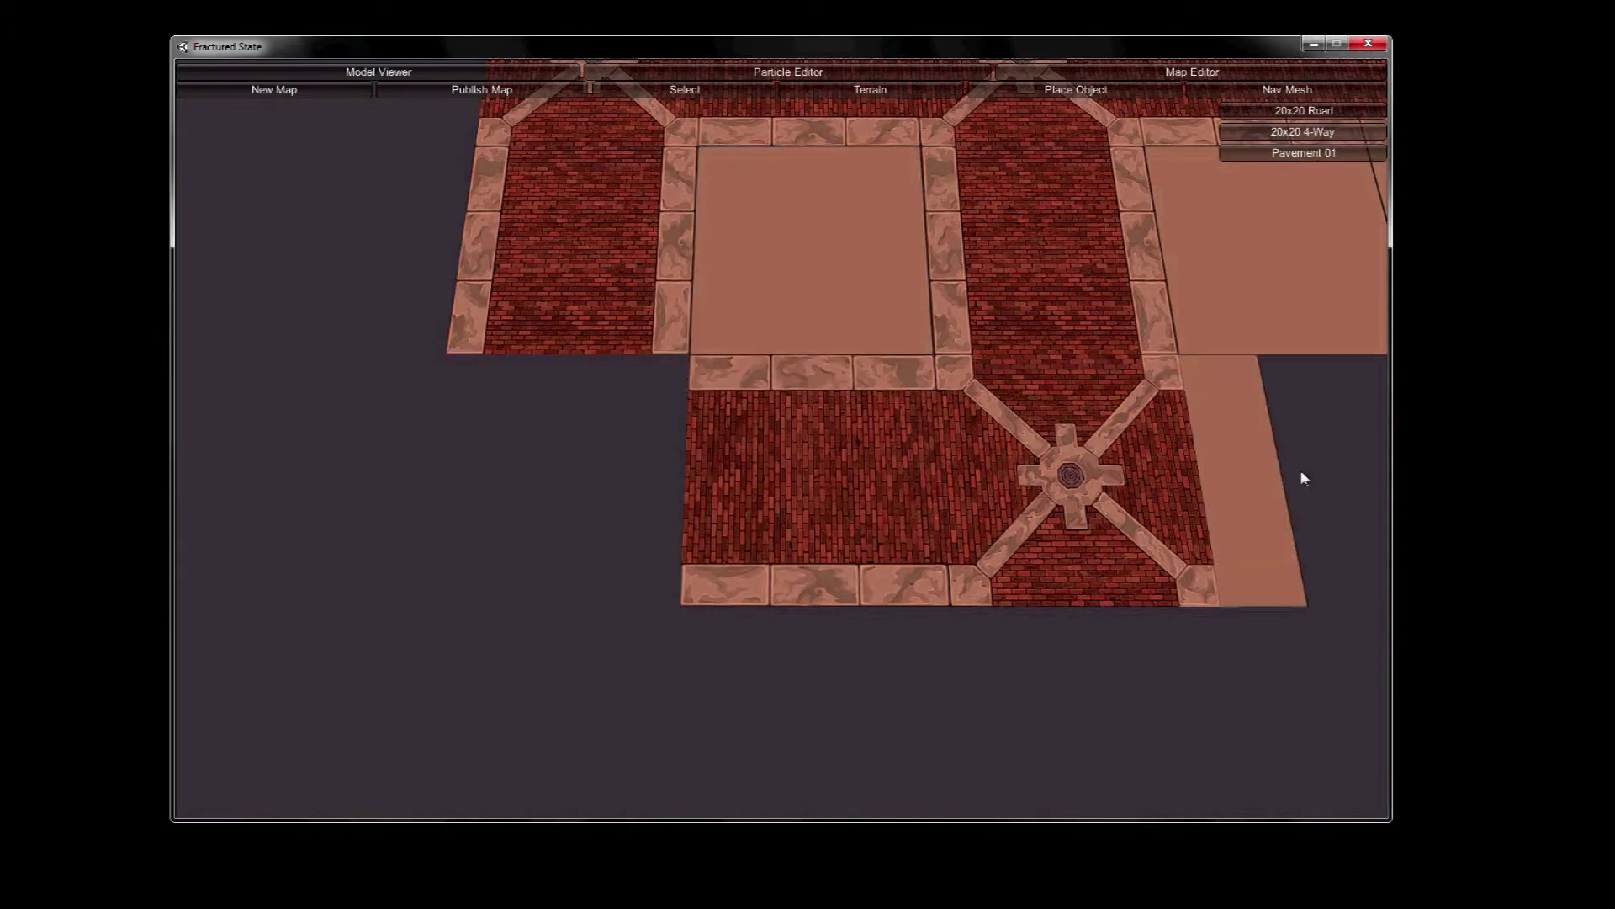
click(559, 468)
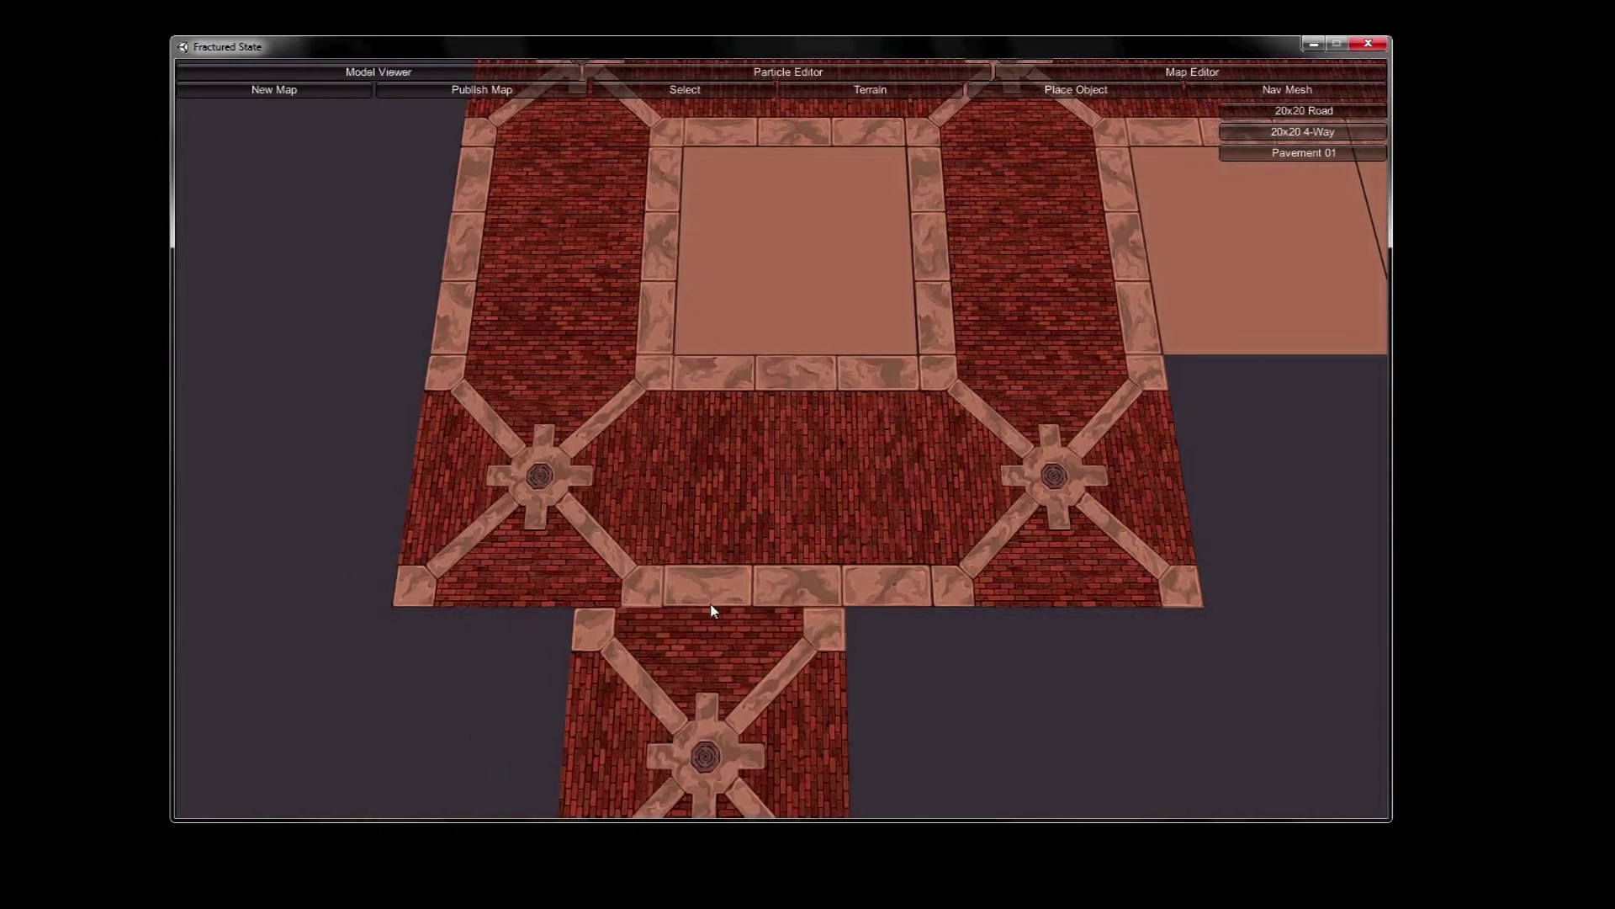
right_click(683, 658)
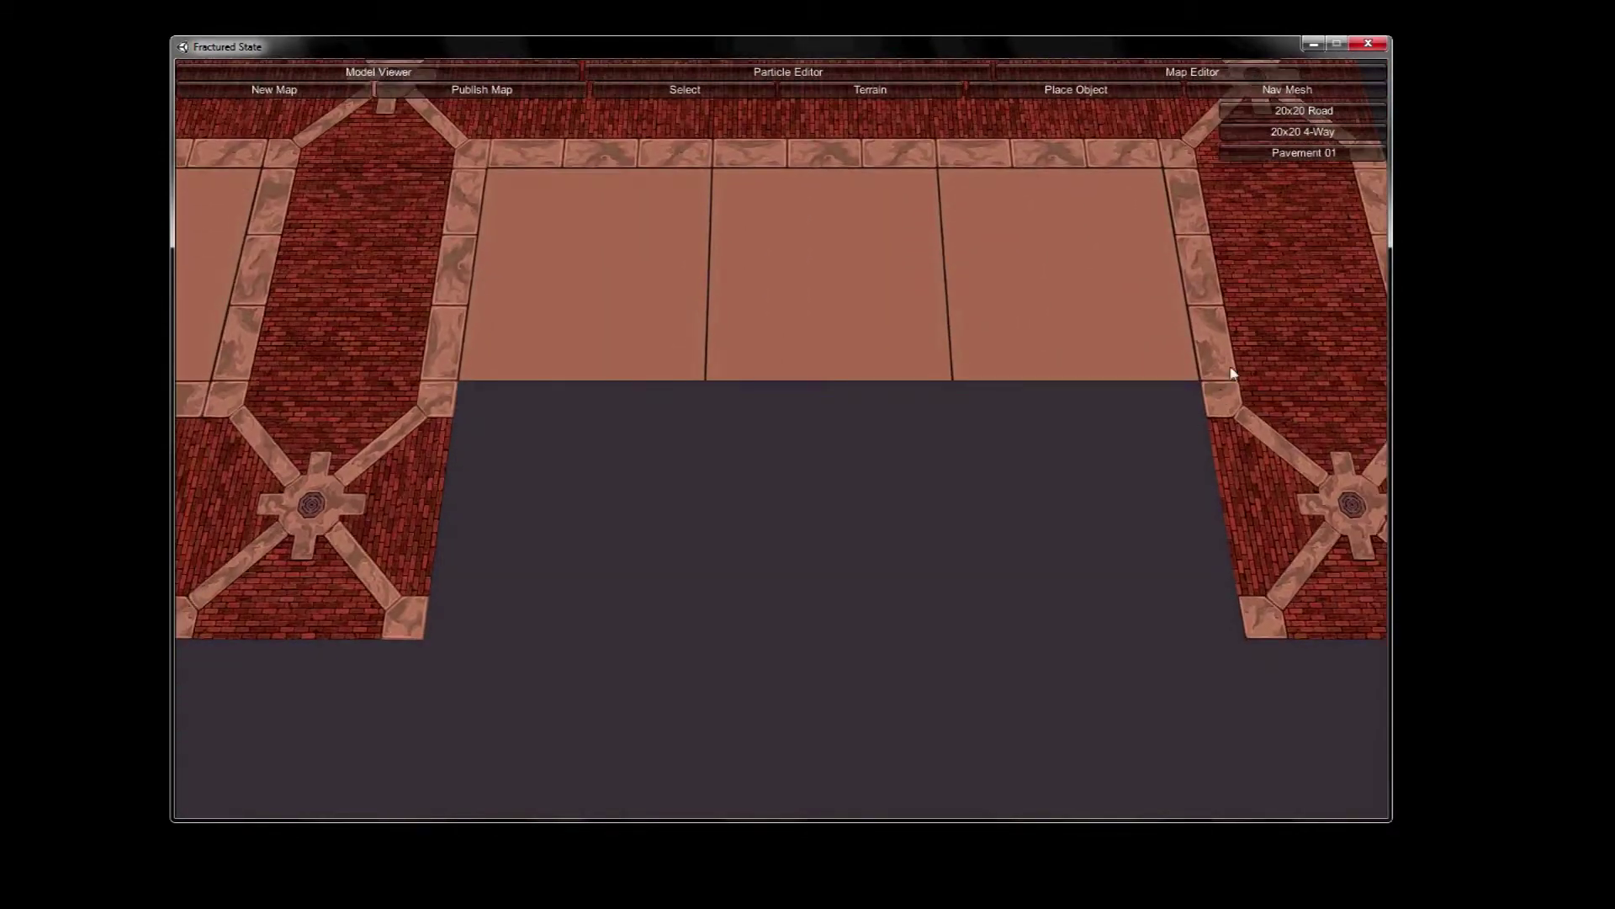
Step: Lay three 20x20 Road tiles along the south side of the southern three-tile pavement block, joining the crossroads at both ends
key(w)
click(1334, 111)
key(r)
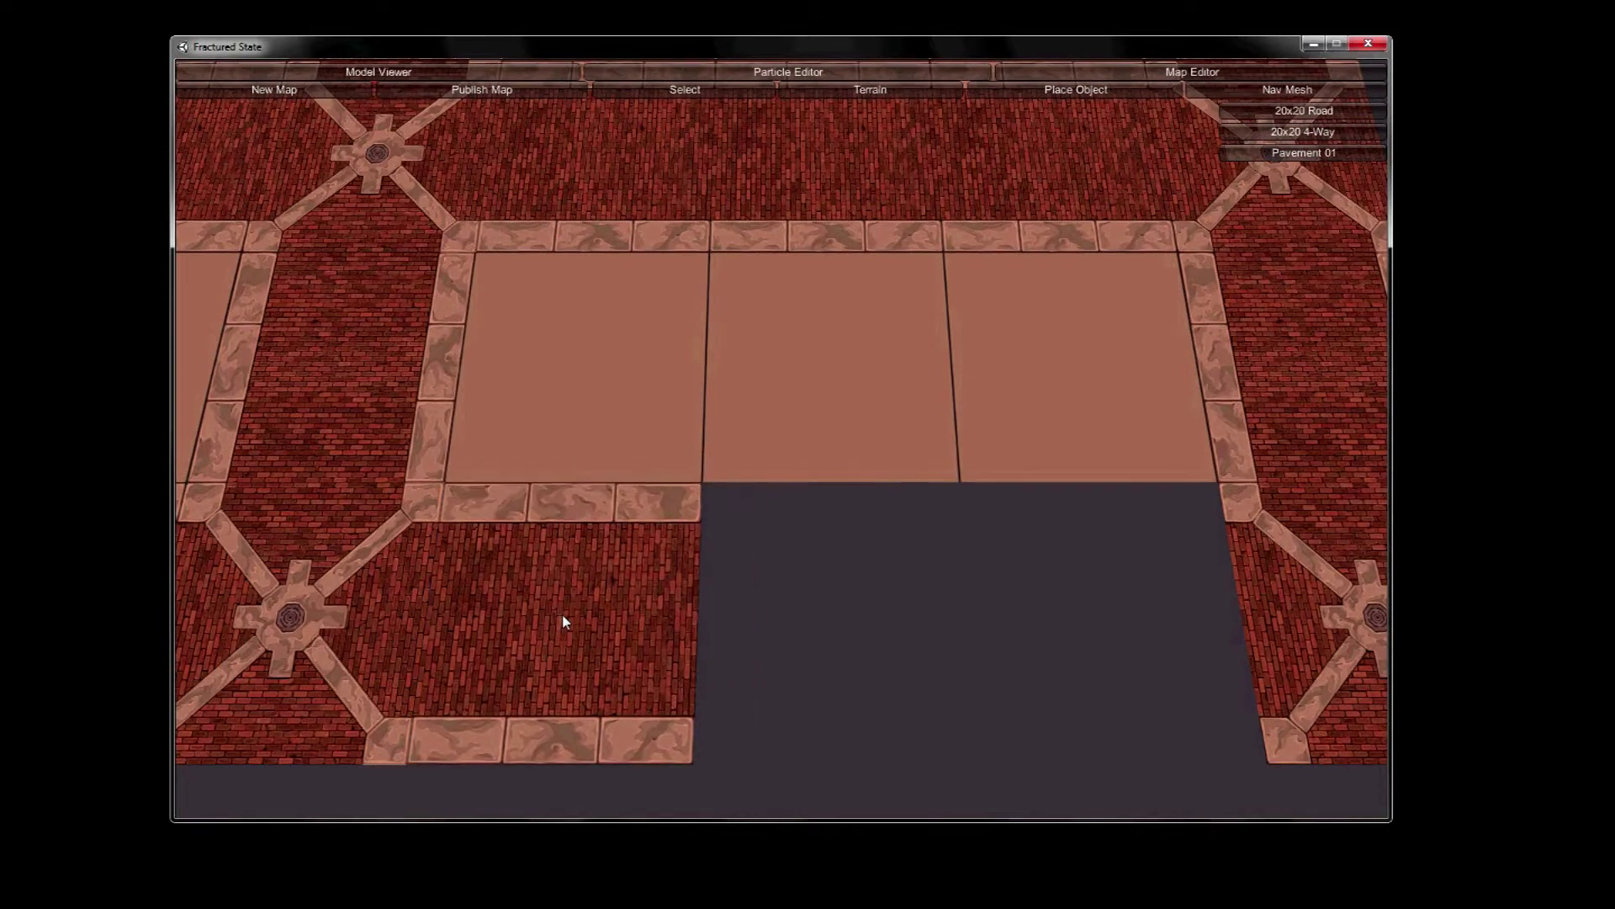
click(816, 614)
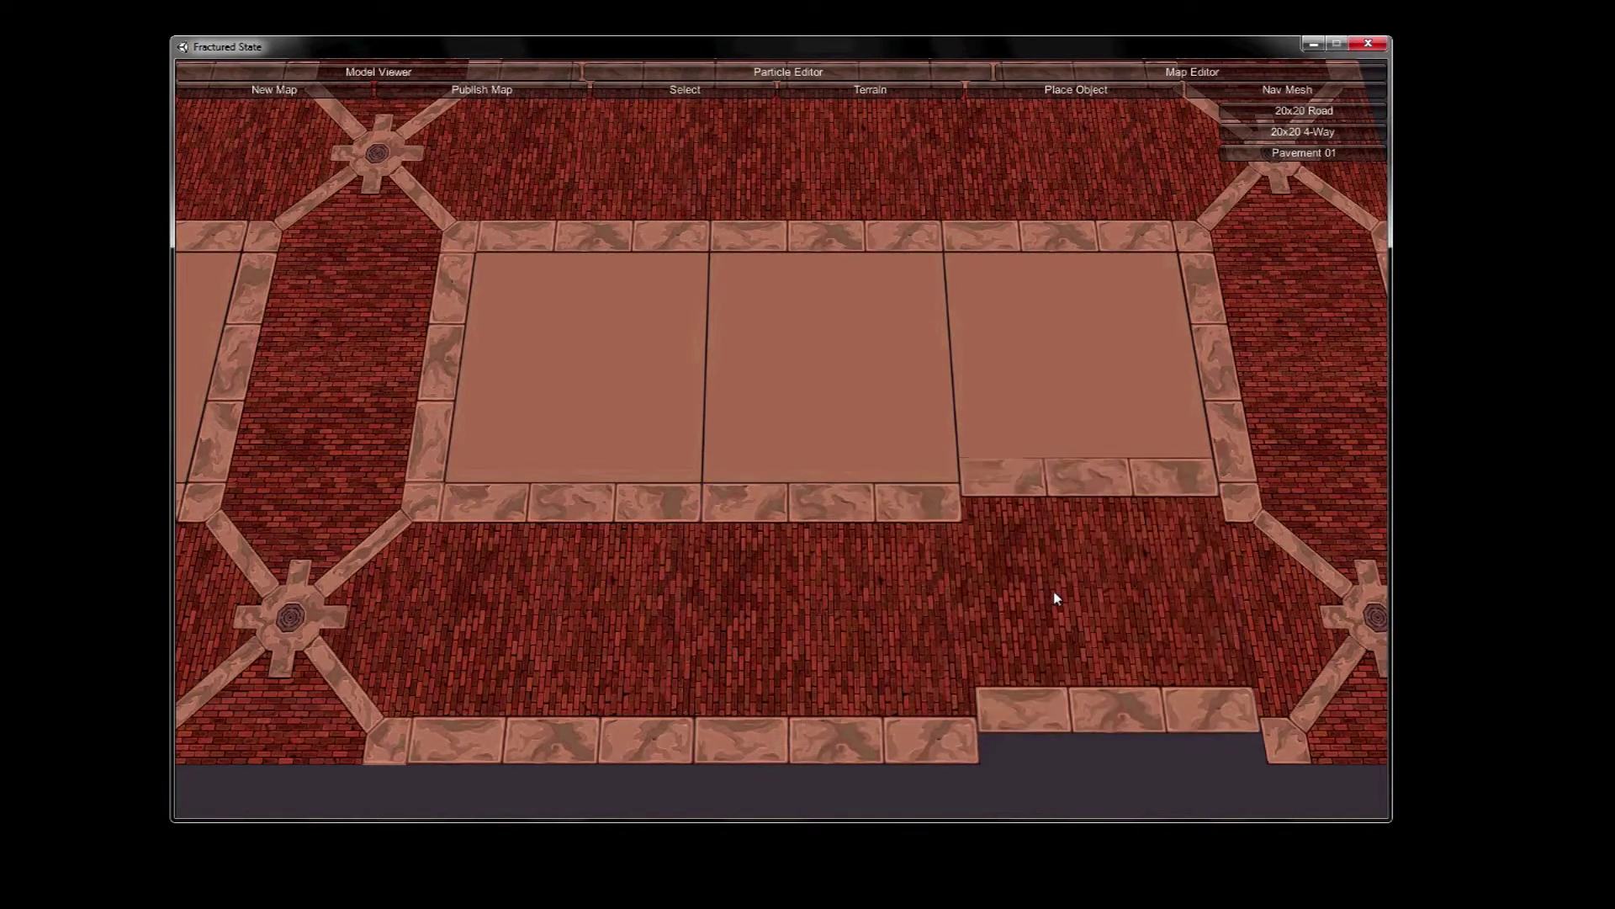
click(1051, 613)
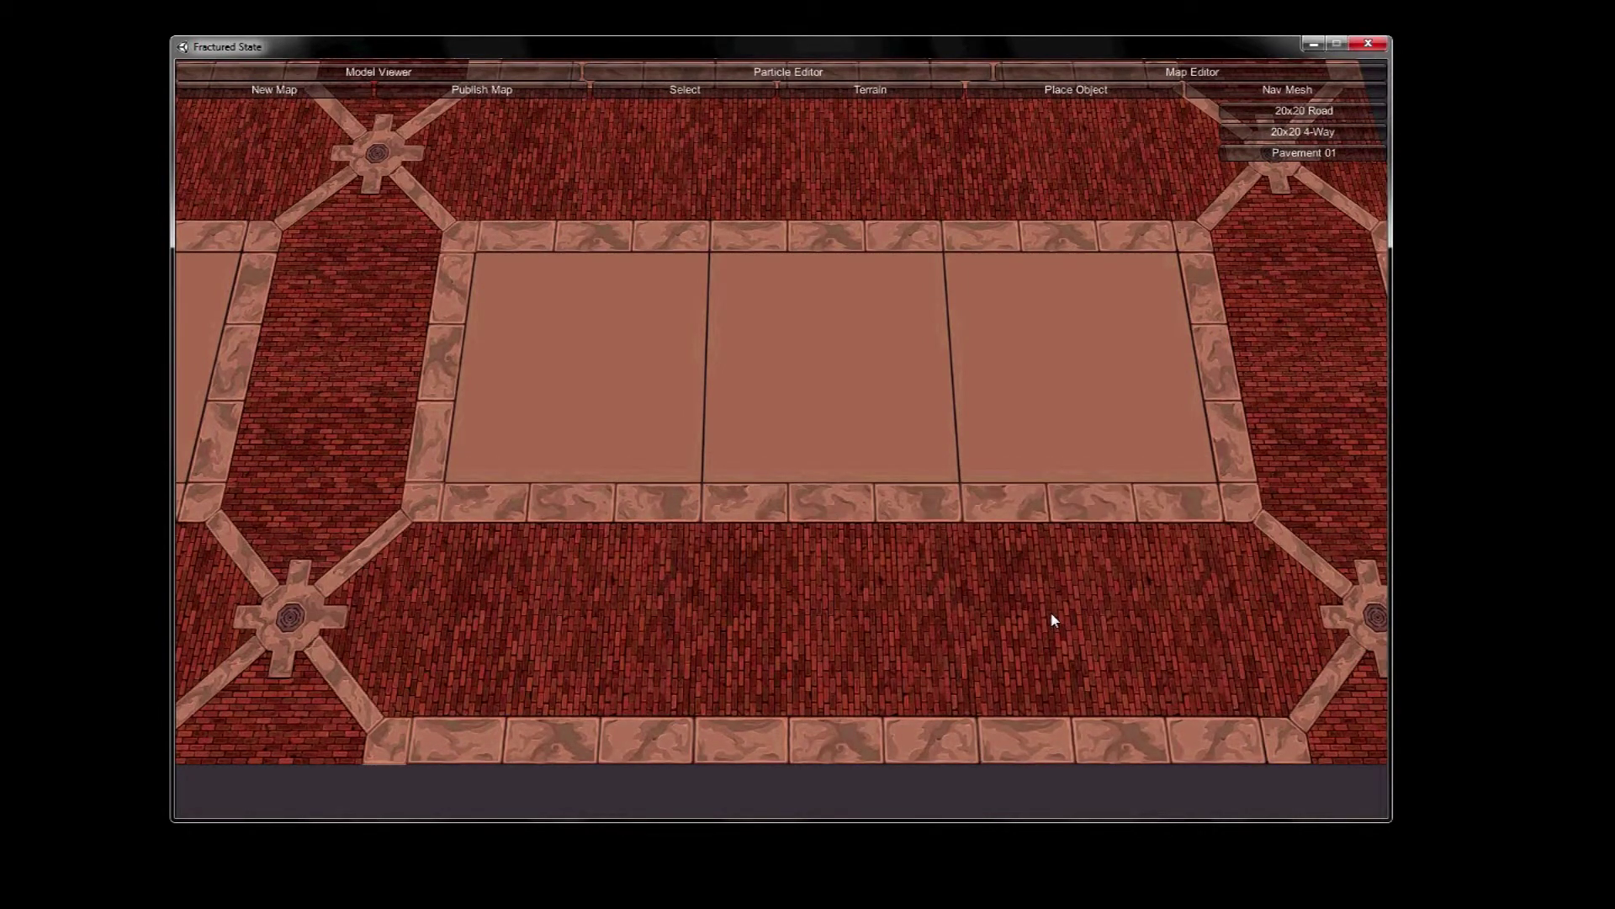
right_click(785, 557)
Step: Place a Tenement structure across the west end of the southern three-tile block
key(a)
key(w)
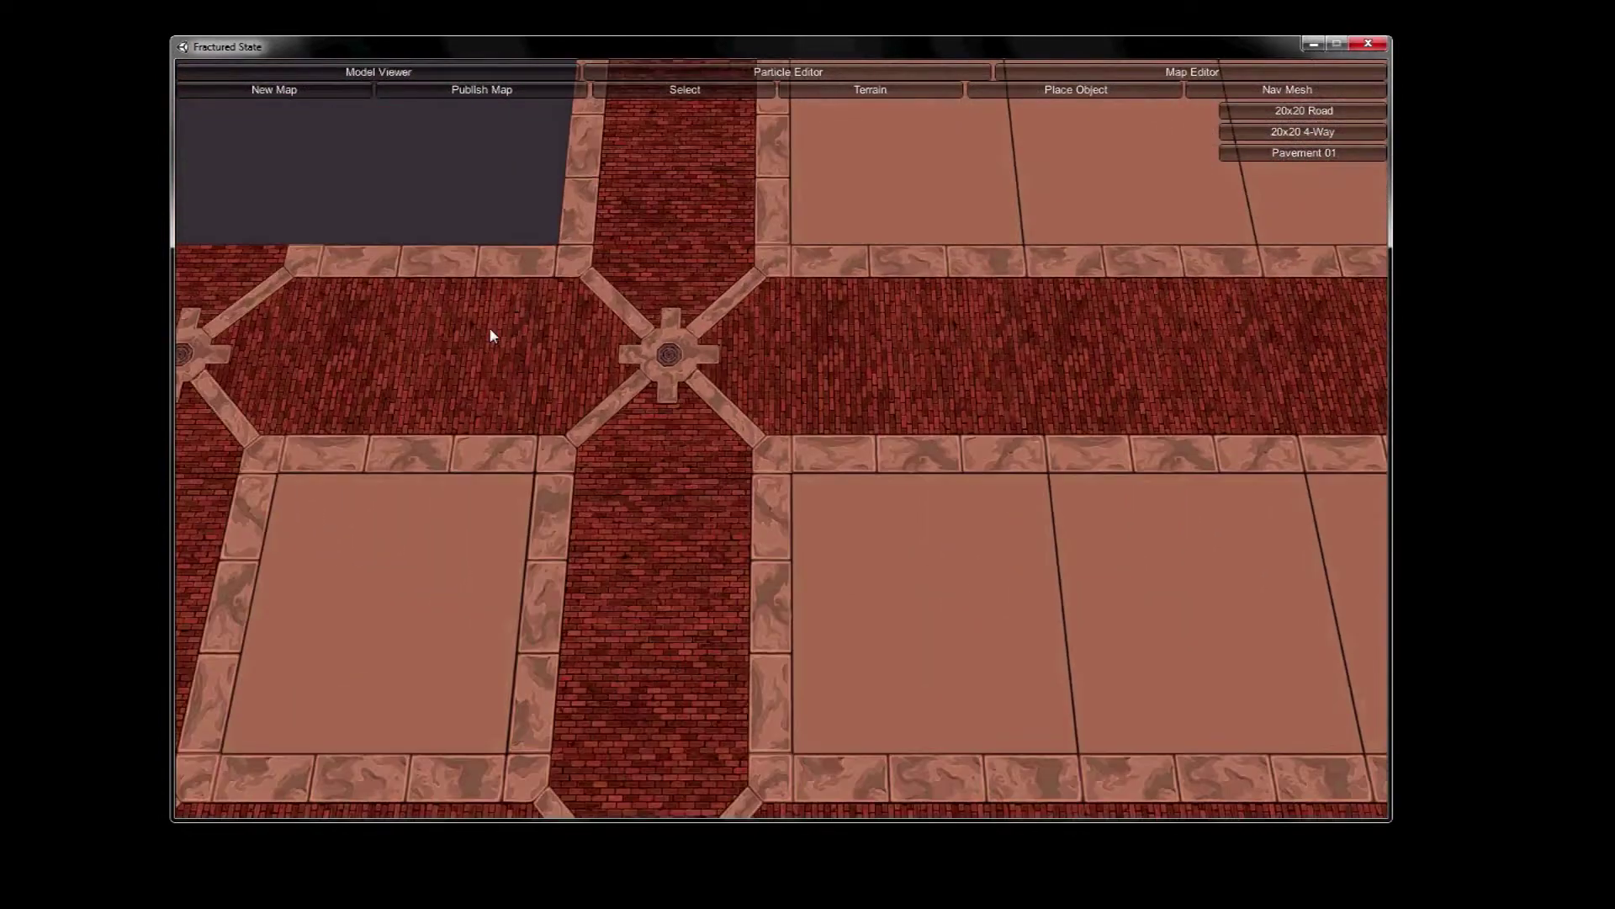
middle_drag(492, 335, 740, 633)
key(s)
key(d)
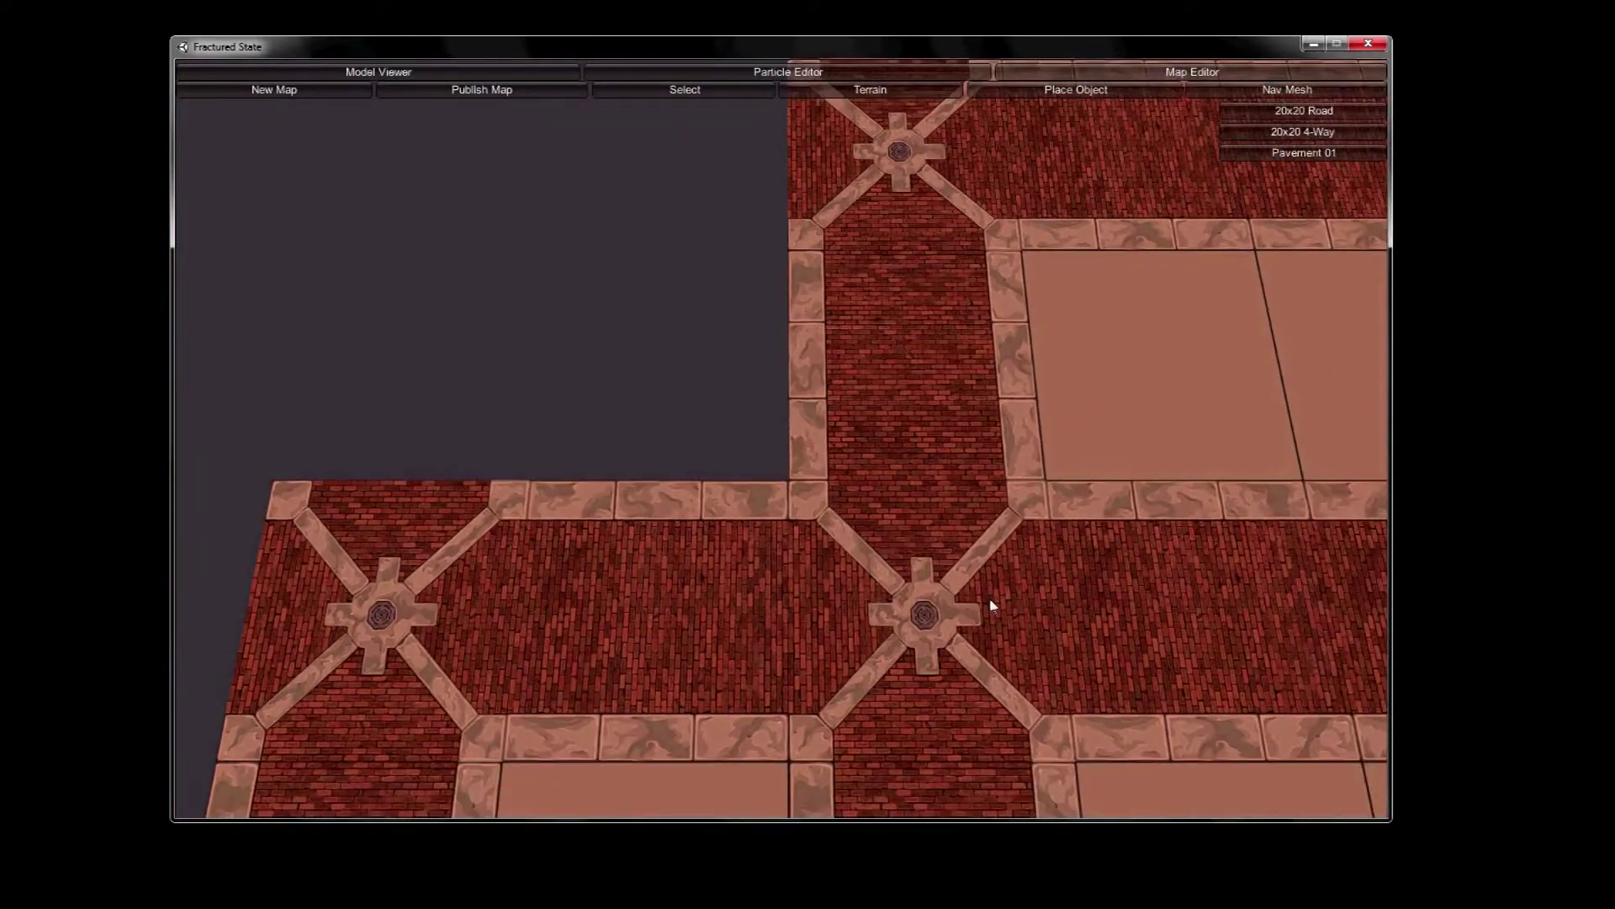
key(s)
key(d)
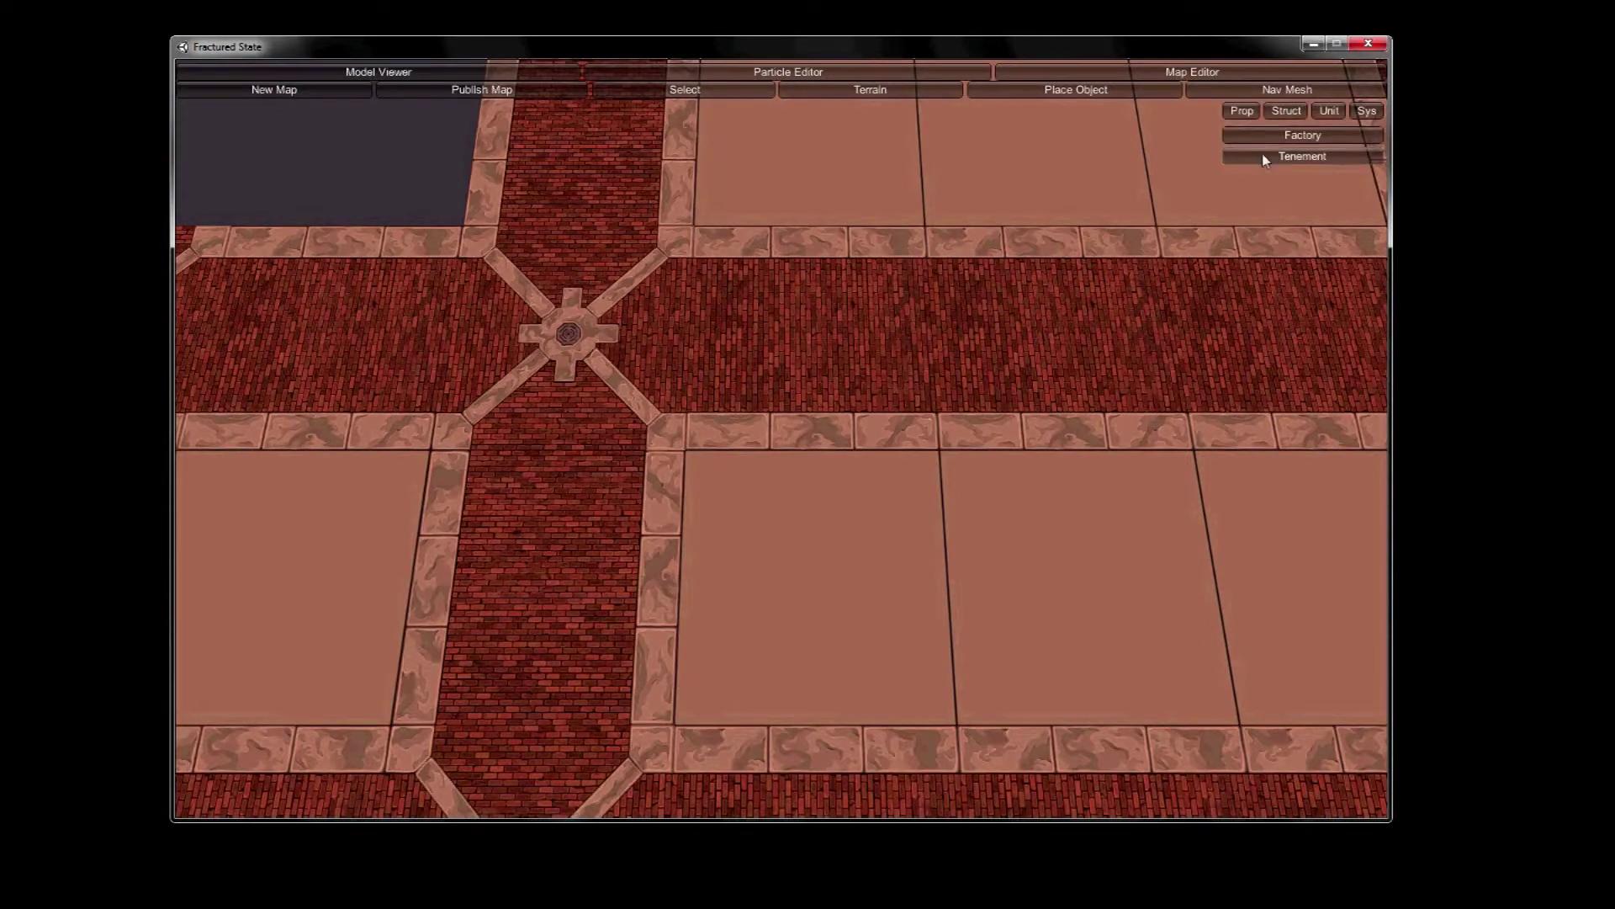
click(1263, 160)
key(e)
key(s)
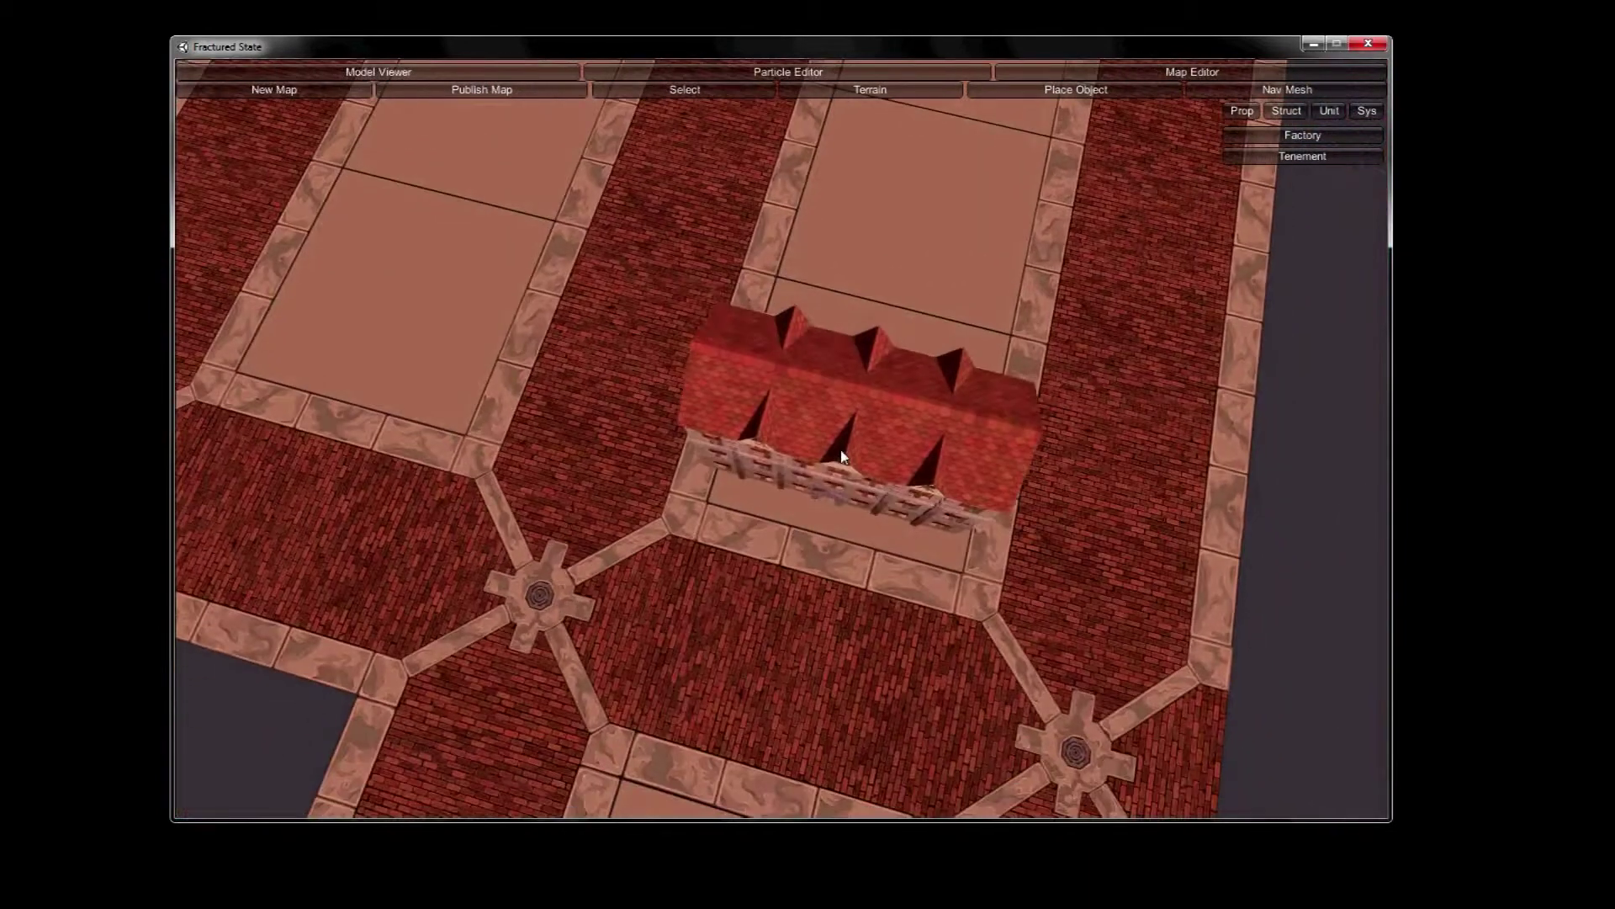
click(845, 483)
Step: Place two more Tenements parallel to the first, continuing eastward along the southern block
key(w)
key(d)
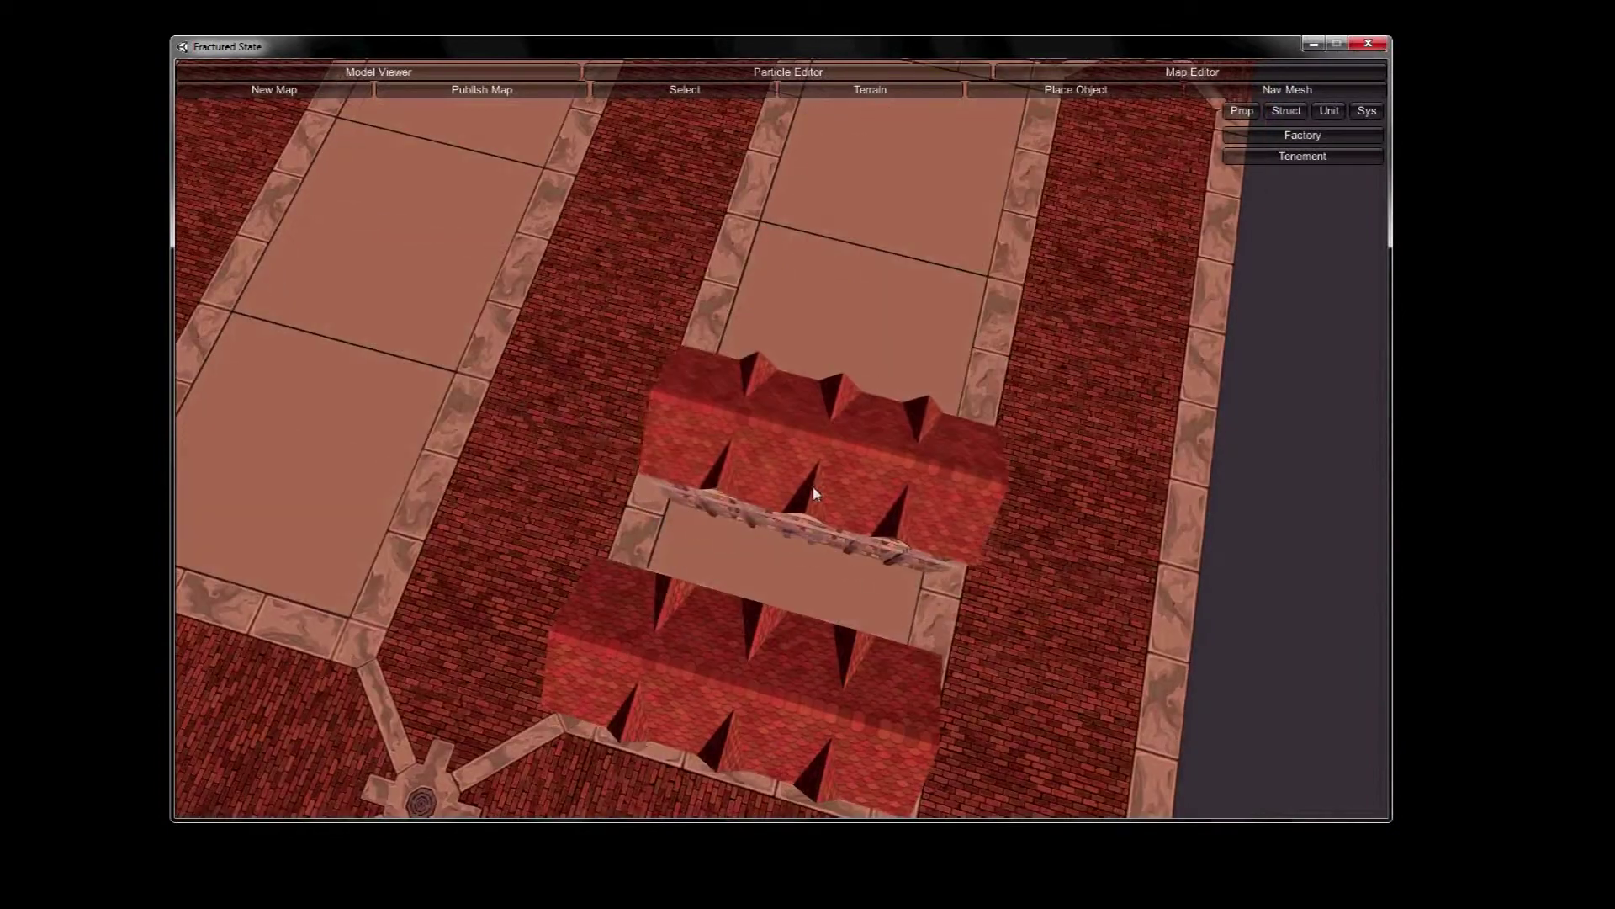
key(w)
key(q)
key(q)
key(w)
click(836, 336)
click(798, 447)
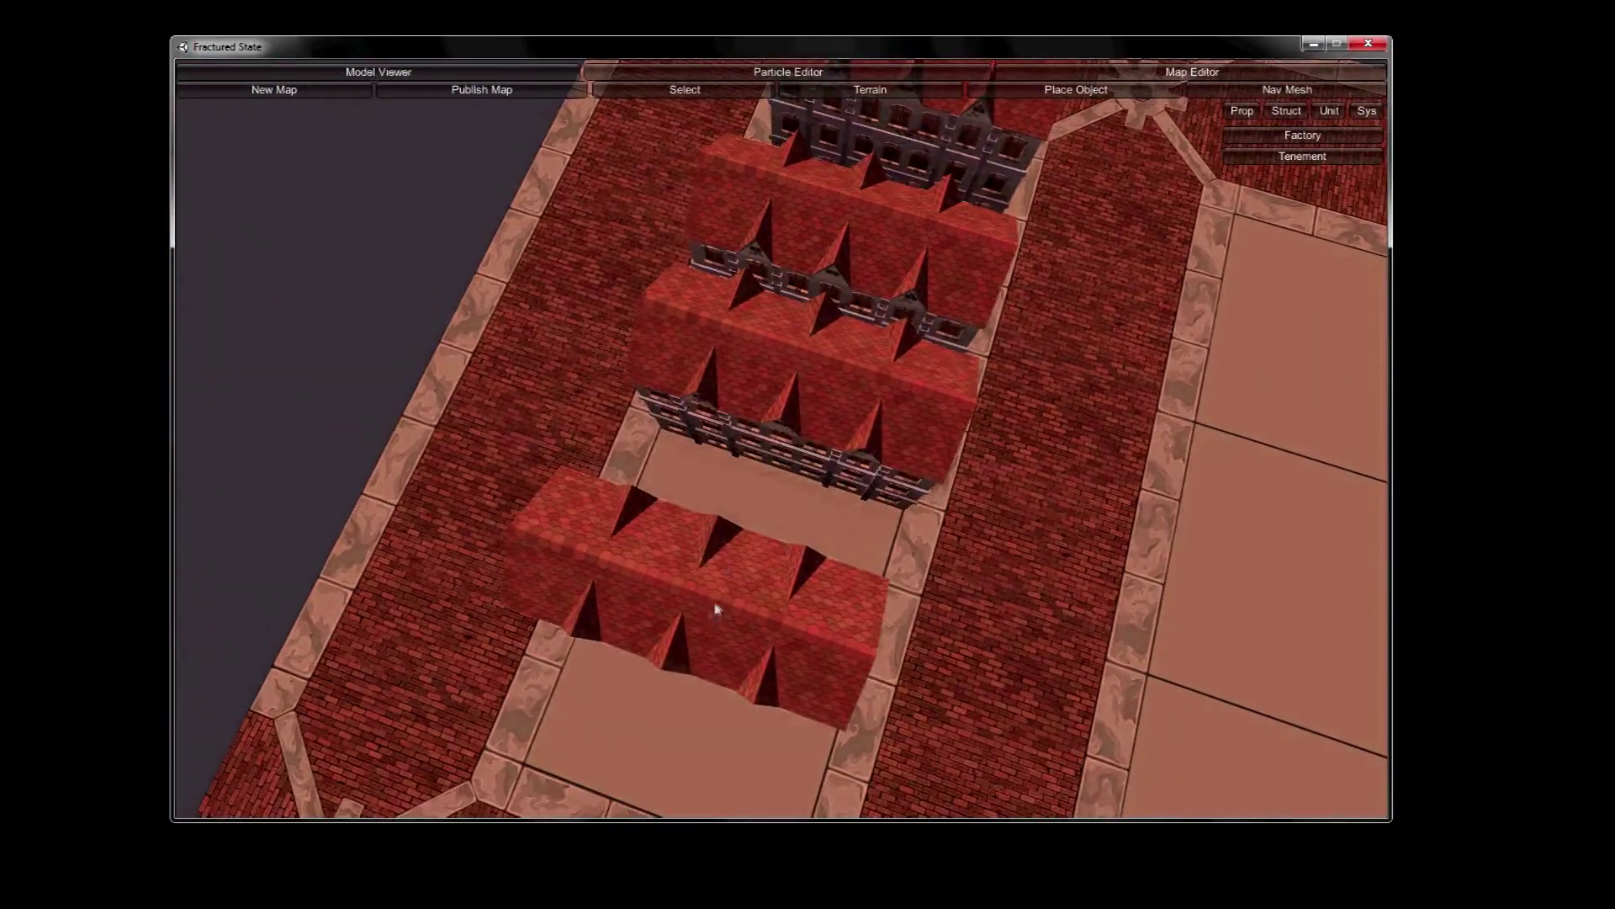
Step: Rotate another Tenement a quarter turn and place it lengthwise at the east end of the southern block
key(s)
key(r)
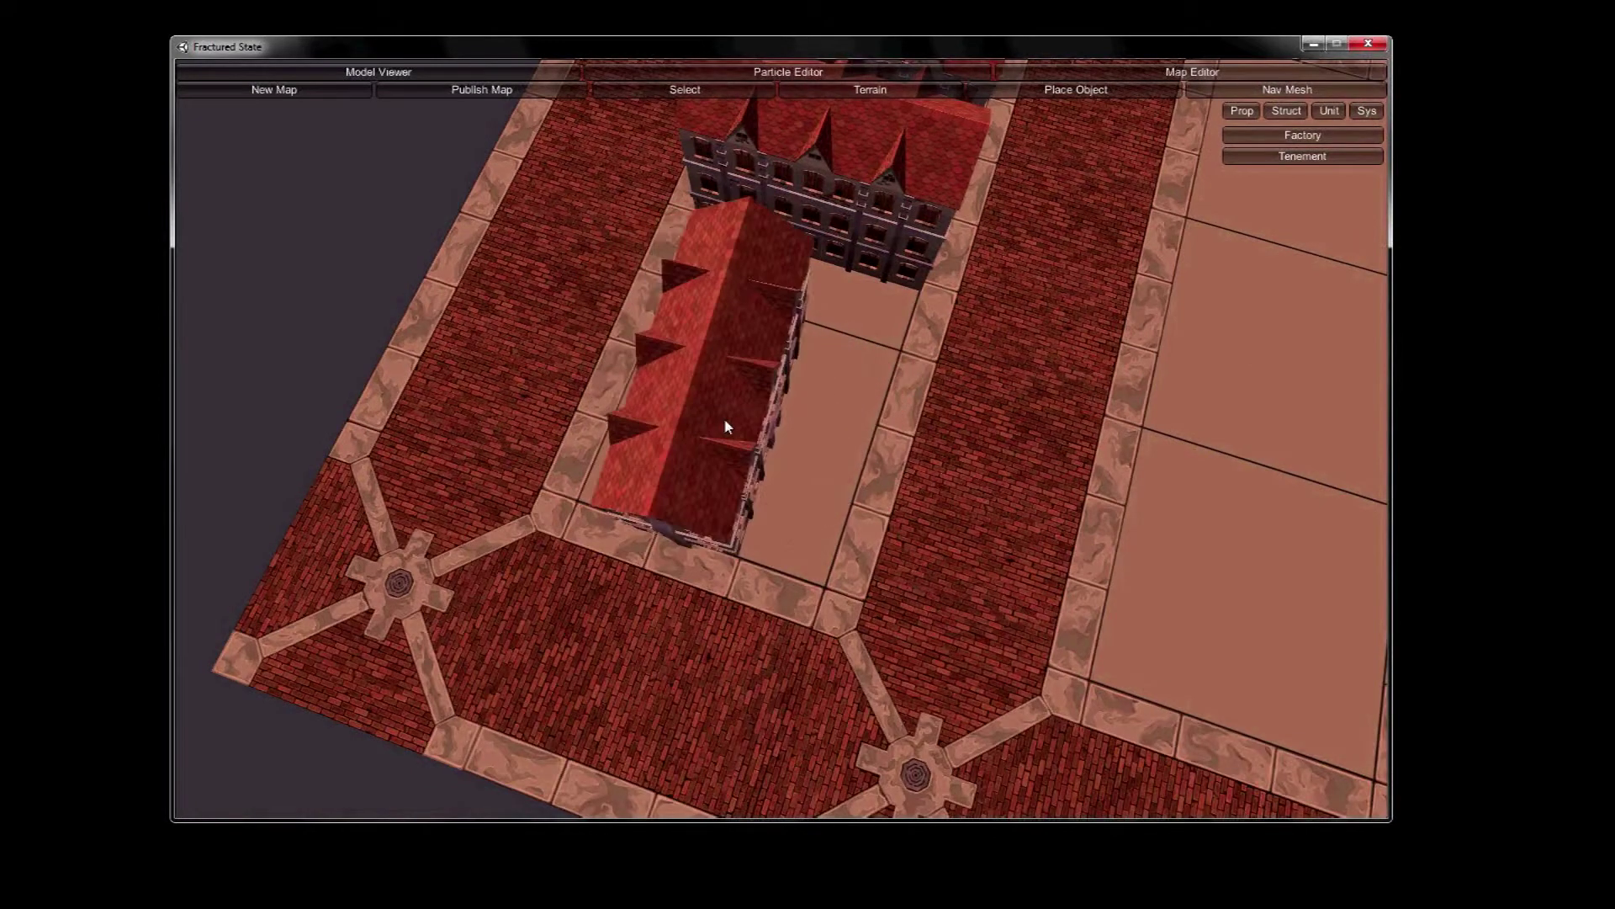
key(e)
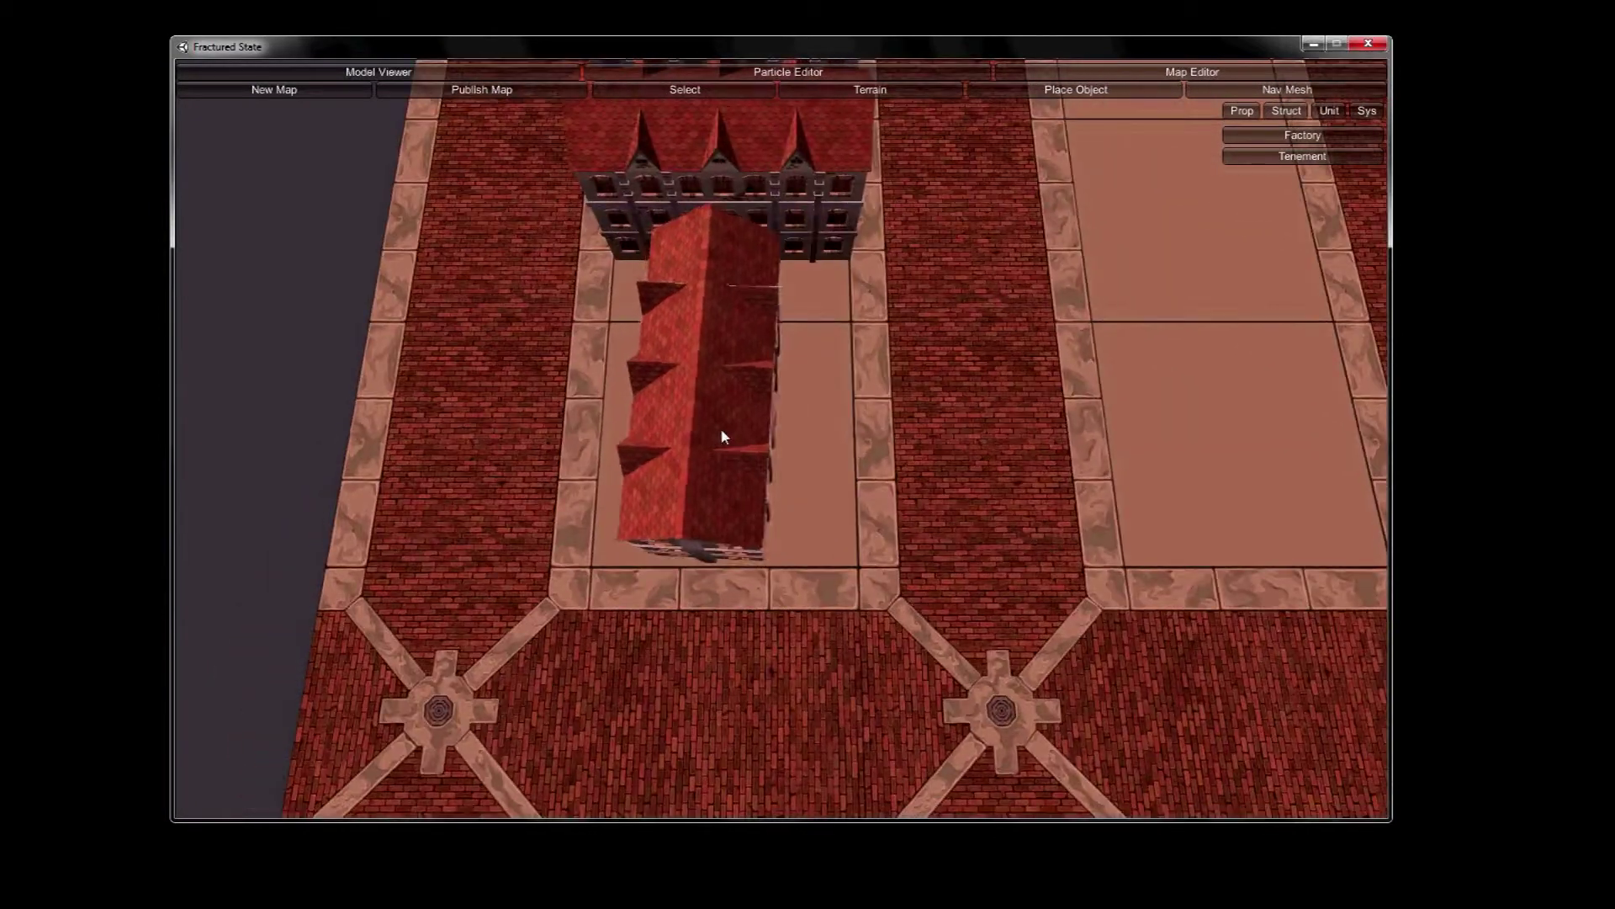
right_drag(721, 432, 787, 328)
Step: Place a rotated Factory structure across the middle of the northern three-tile block
click(1297, 139)
key(r)
key(r)
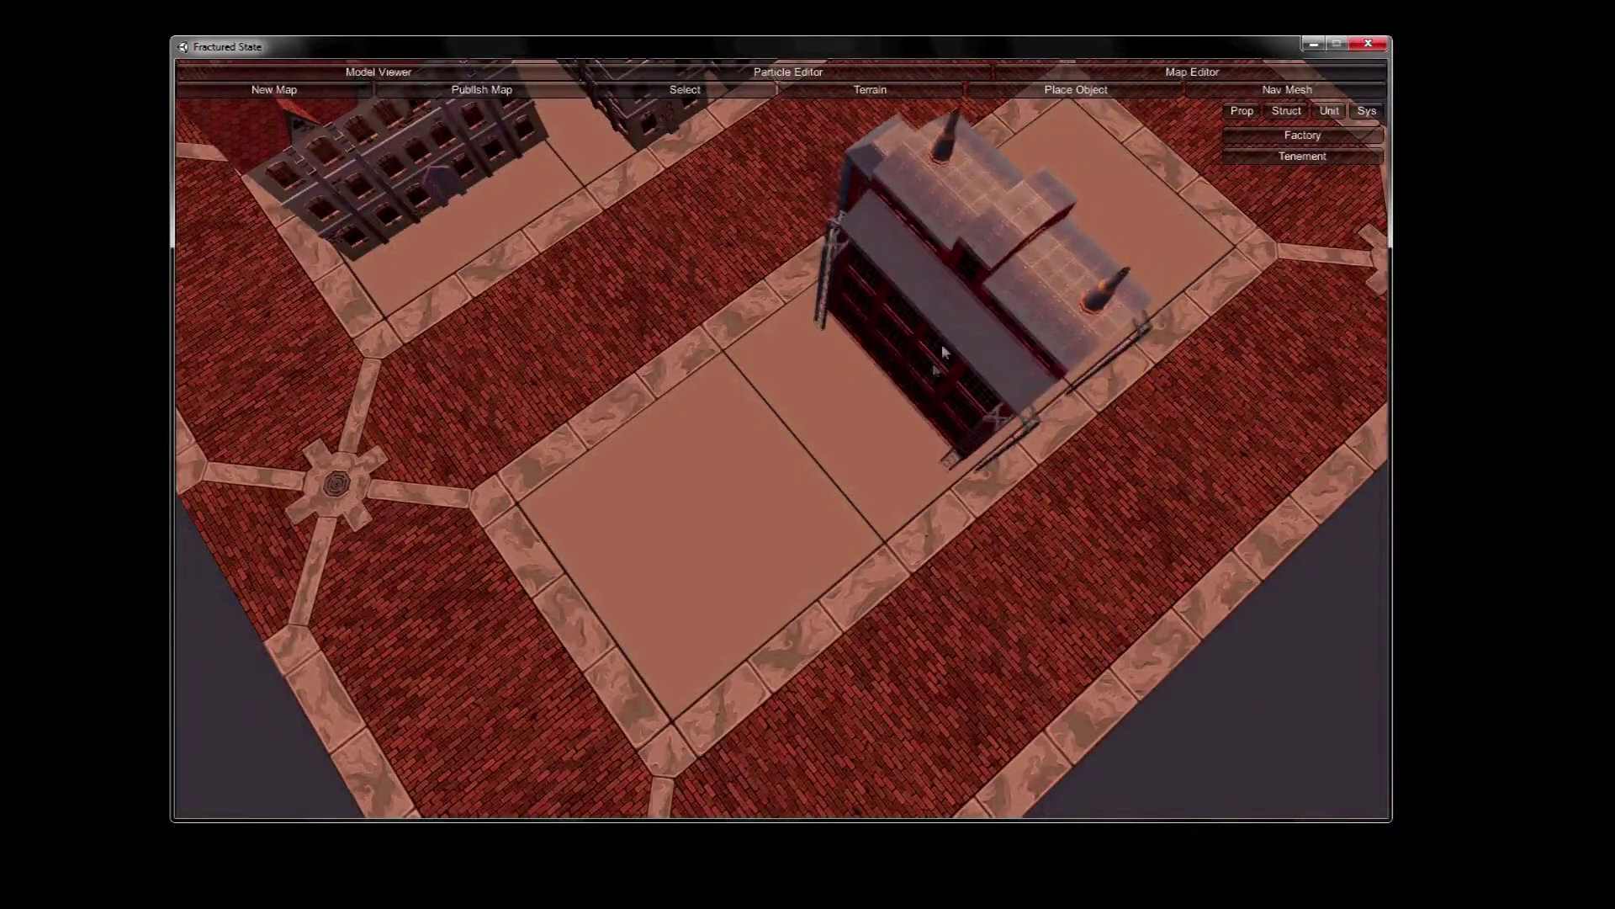
right_drag(925, 380, 838, 425)
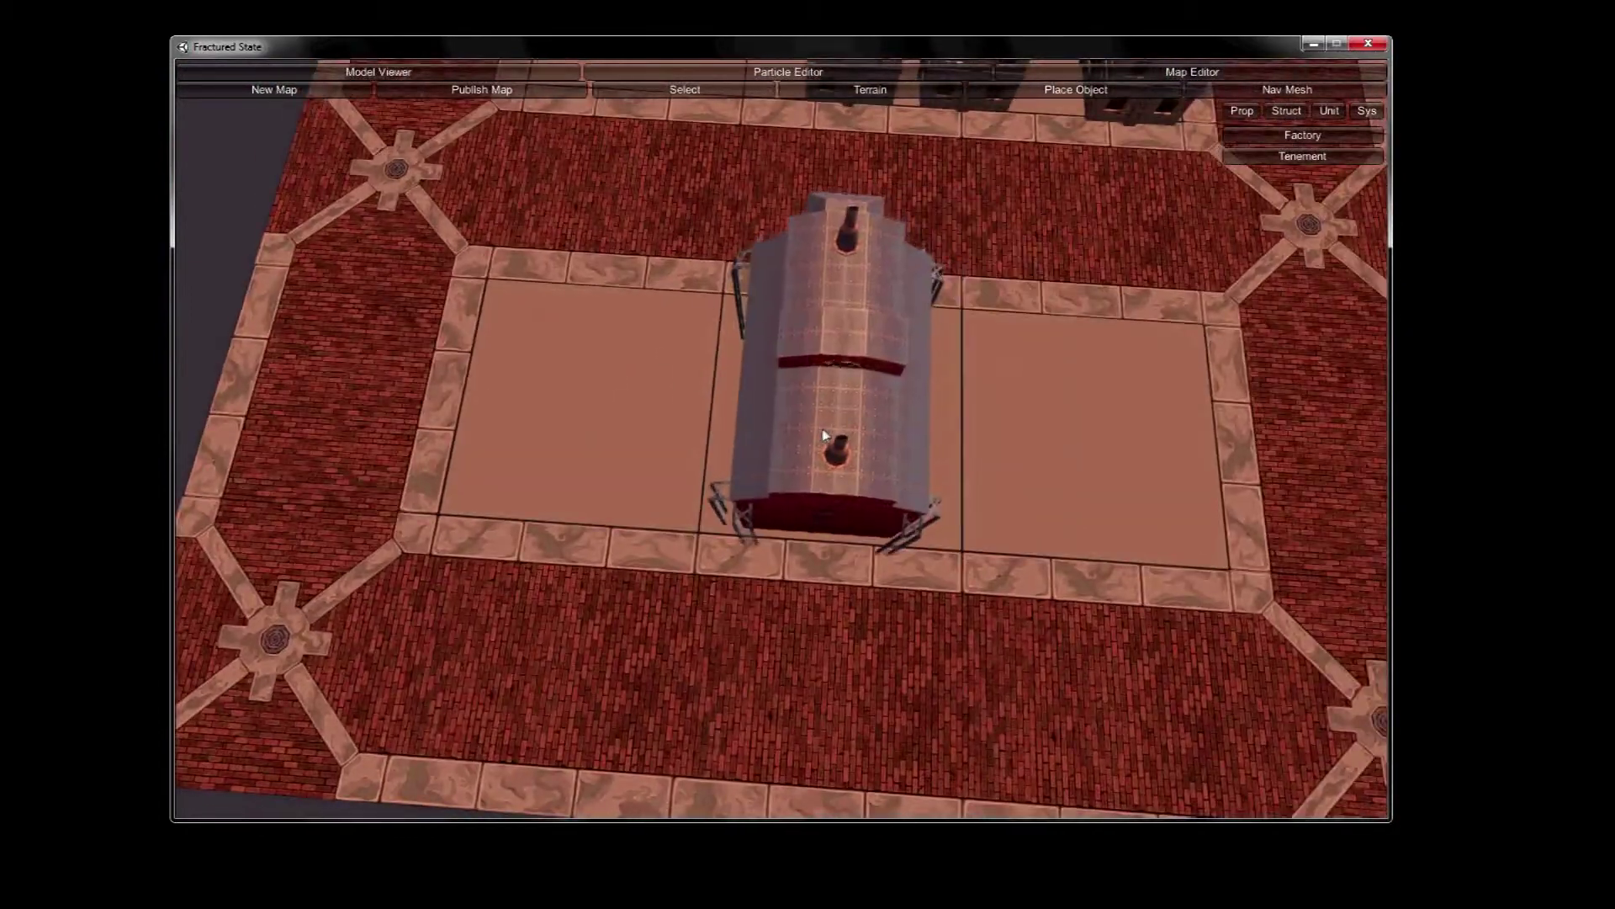
click(821, 430)
Step: Rotate a second Factory to line up with the small western block and place it there
right_drag(1027, 440, 562, 503)
click(1274, 141)
scroll(589, 530, up, 10)
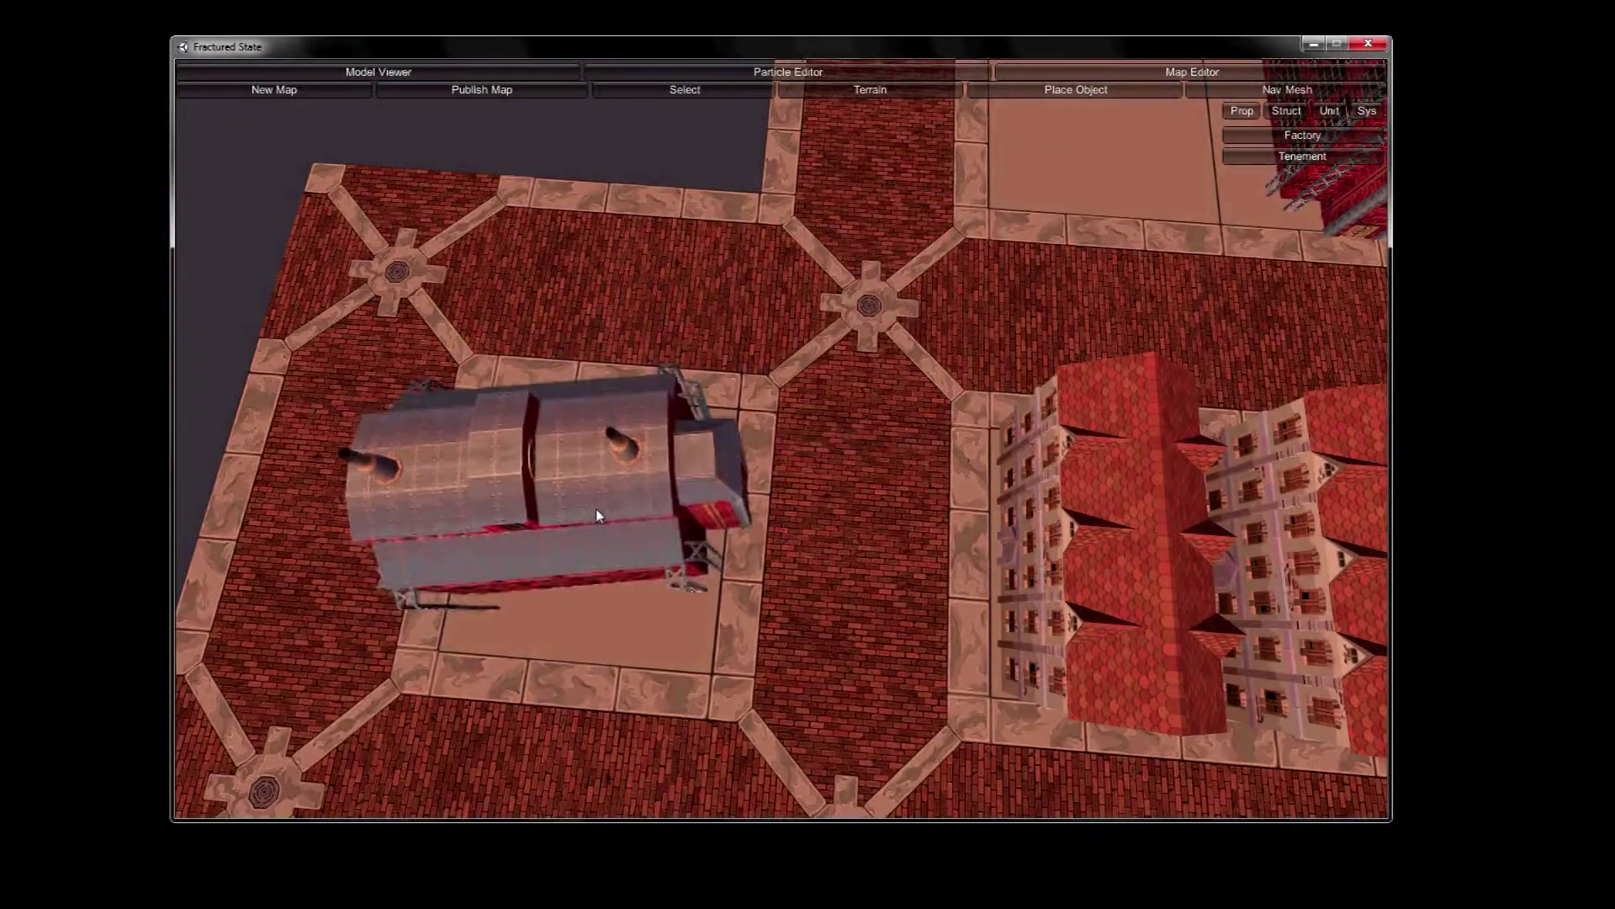
scroll(596, 518, up, 3)
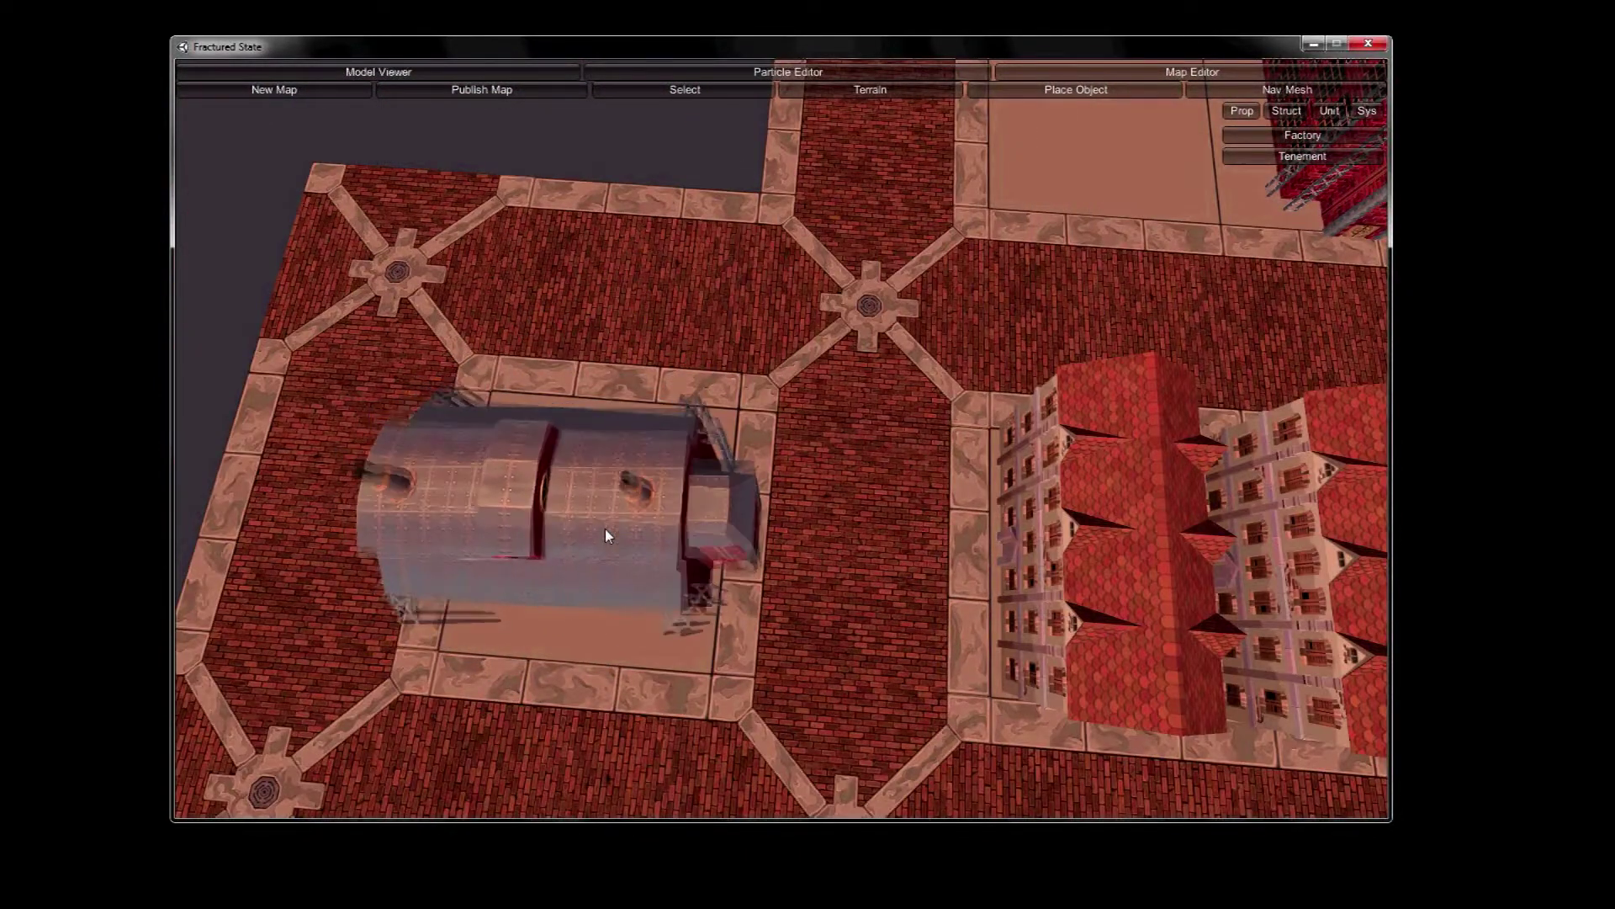
click(606, 527)
Step: Place nav mesh vertices at the four corners surrounding the crossroads between the western factory block and the tenement block
right_drag(740, 362, 467, 428)
click(1236, 92)
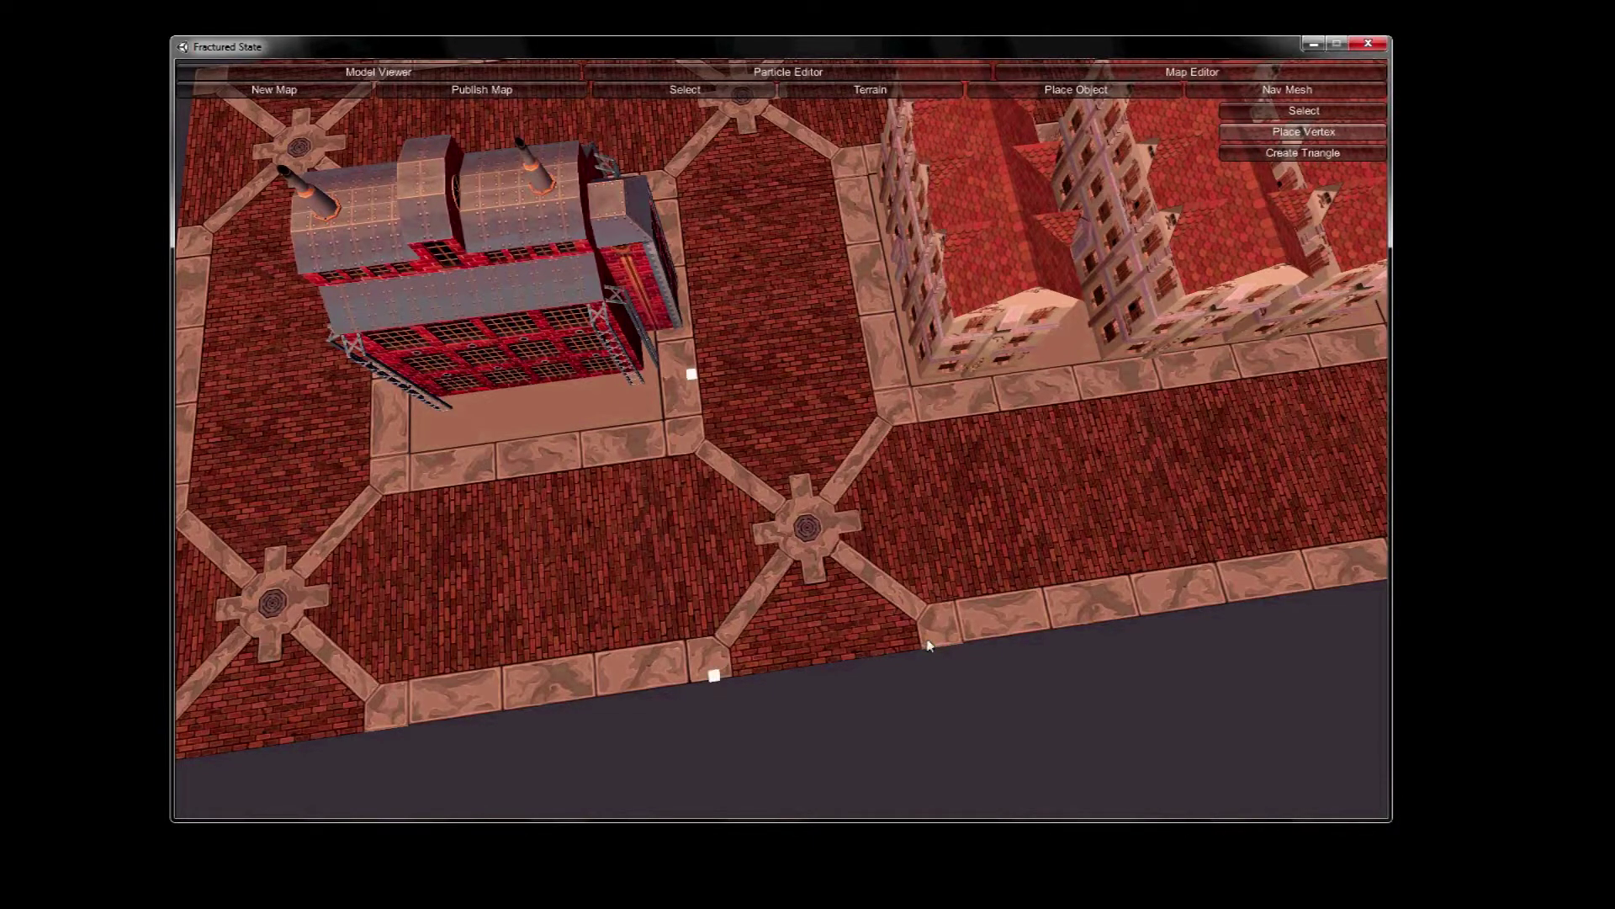
click(906, 400)
key(q)
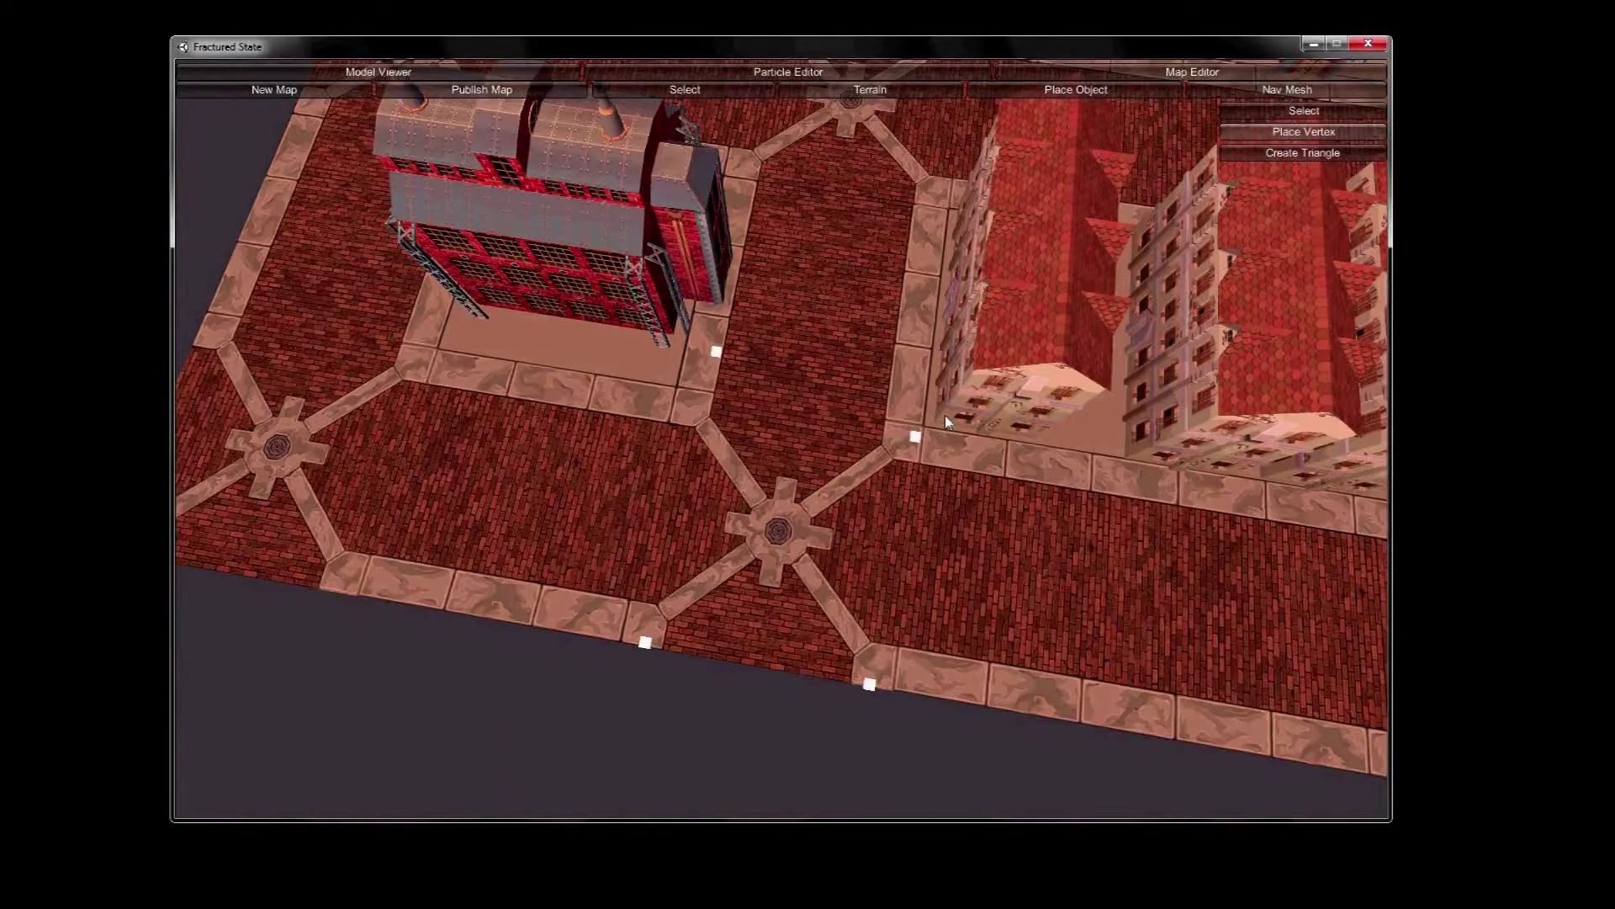
Step: Place nav mesh vertices on both long sides of the tenement block, just behind its westernmost Tenement
key(d)
key(s)
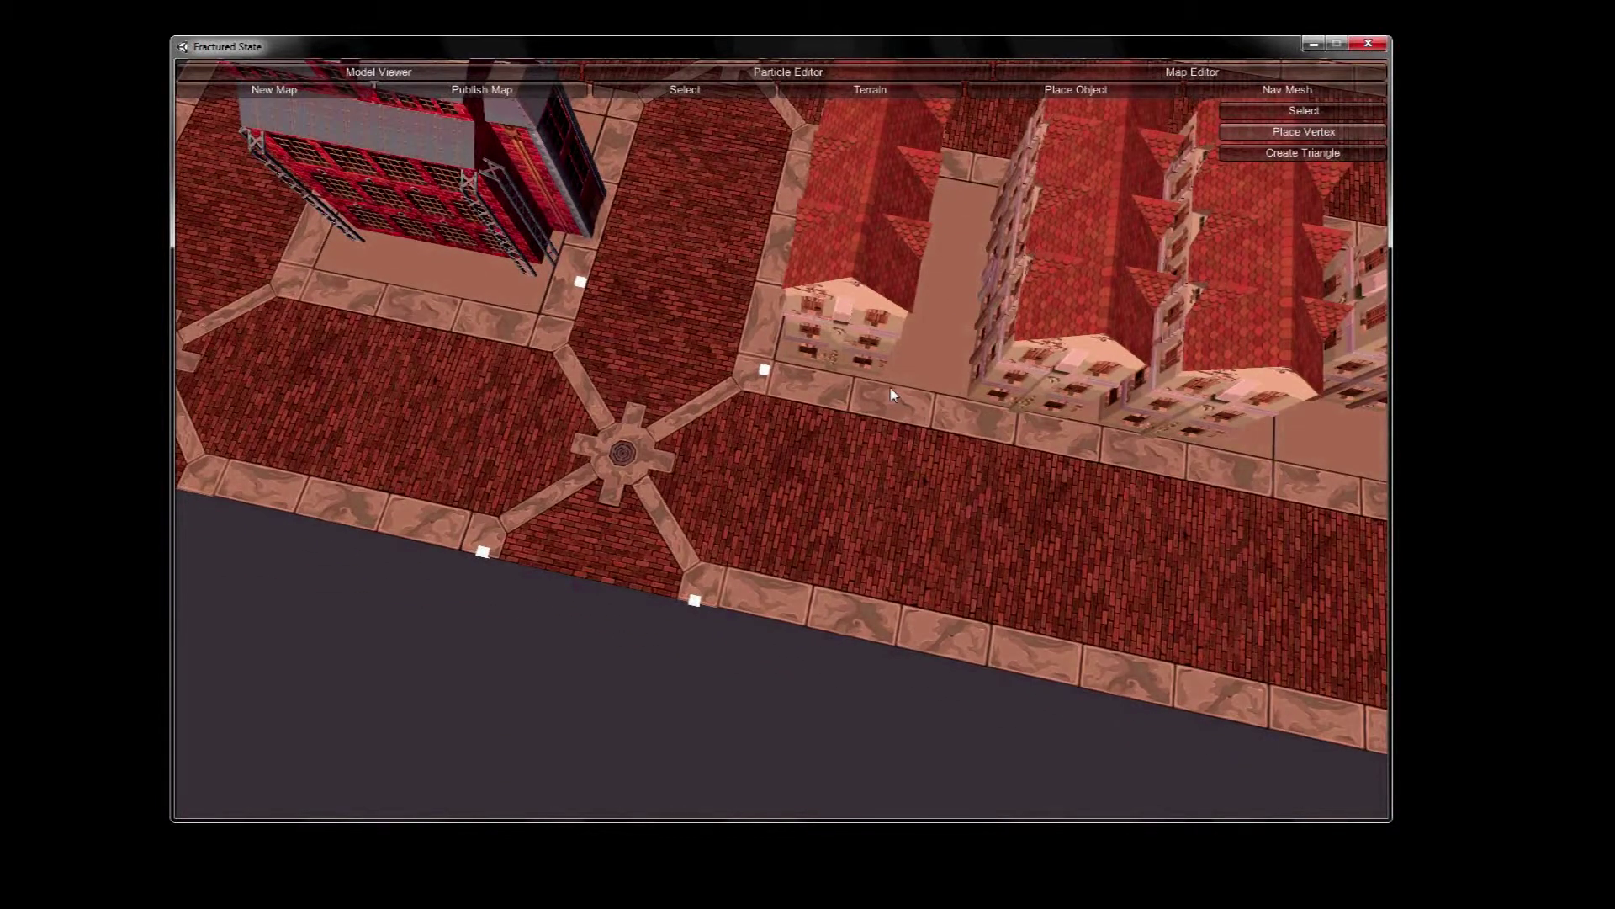
middle_drag(915, 418, 775, 429)
key(s)
key(d)
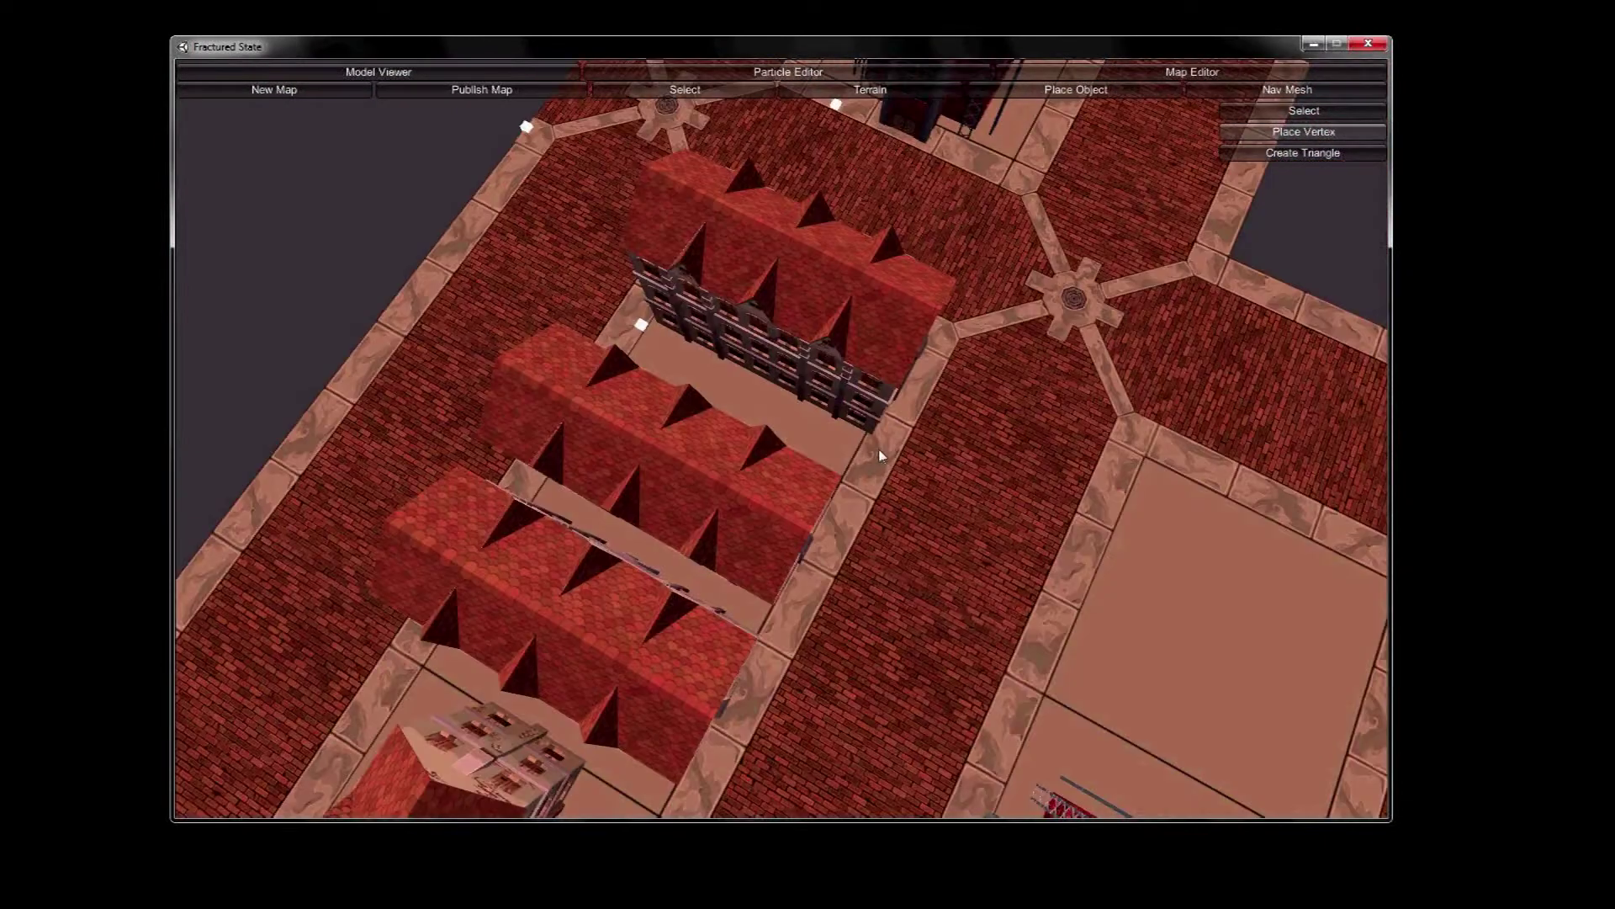
click(881, 451)
Step: Place a nav mesh vertex at the tenement block's northwest corner, facing the inner crossroads
key(q)
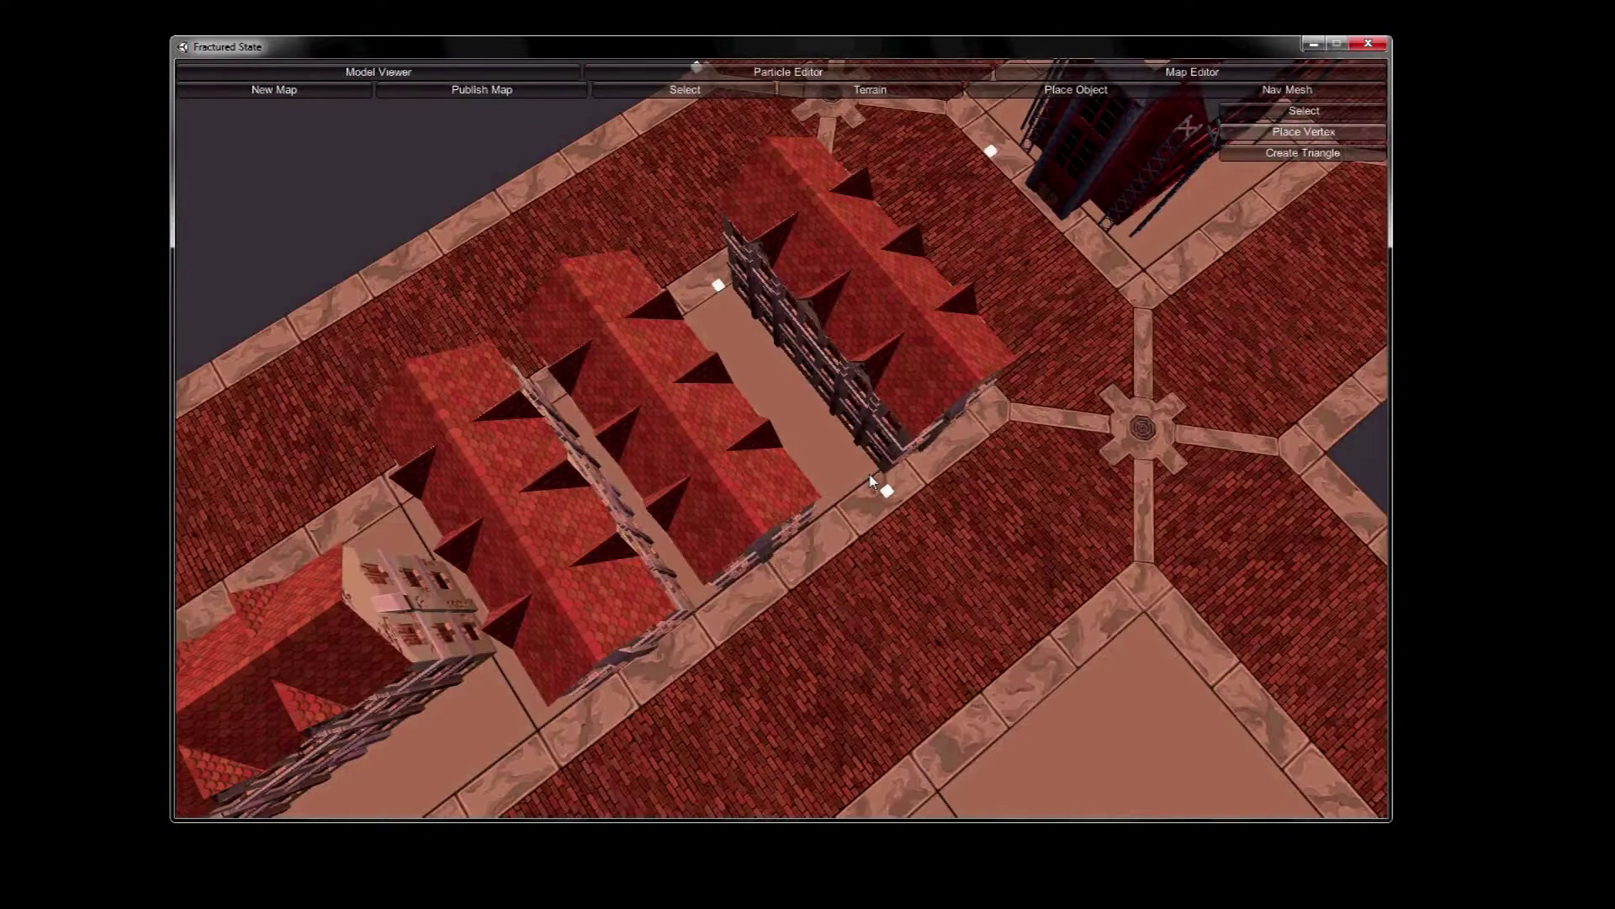
key(s)
key(d)
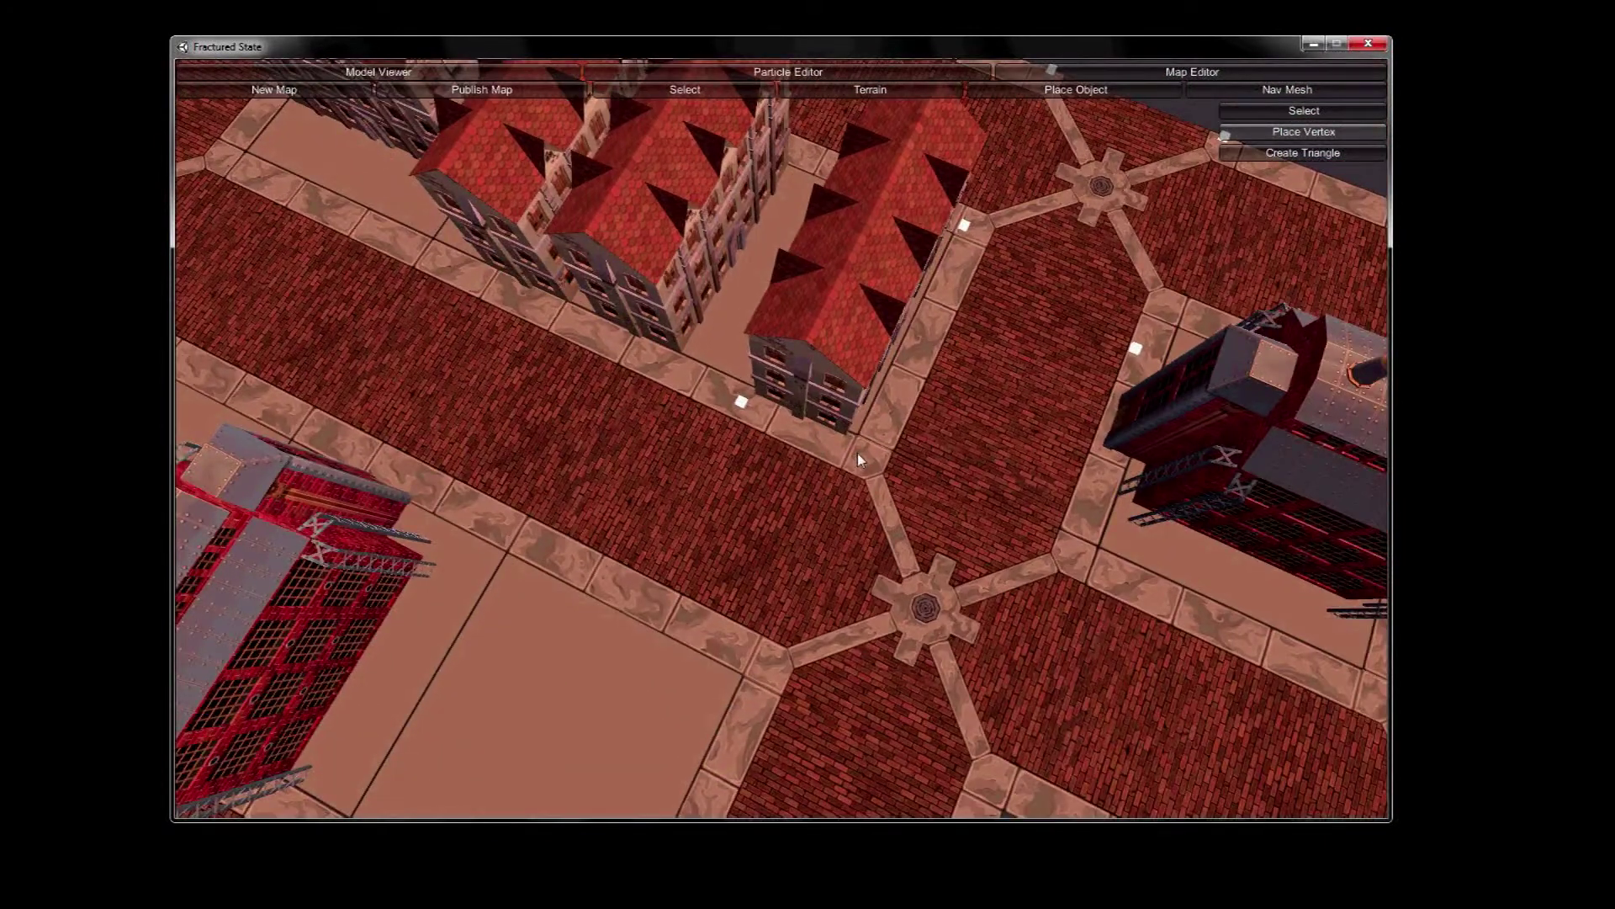
key(s)
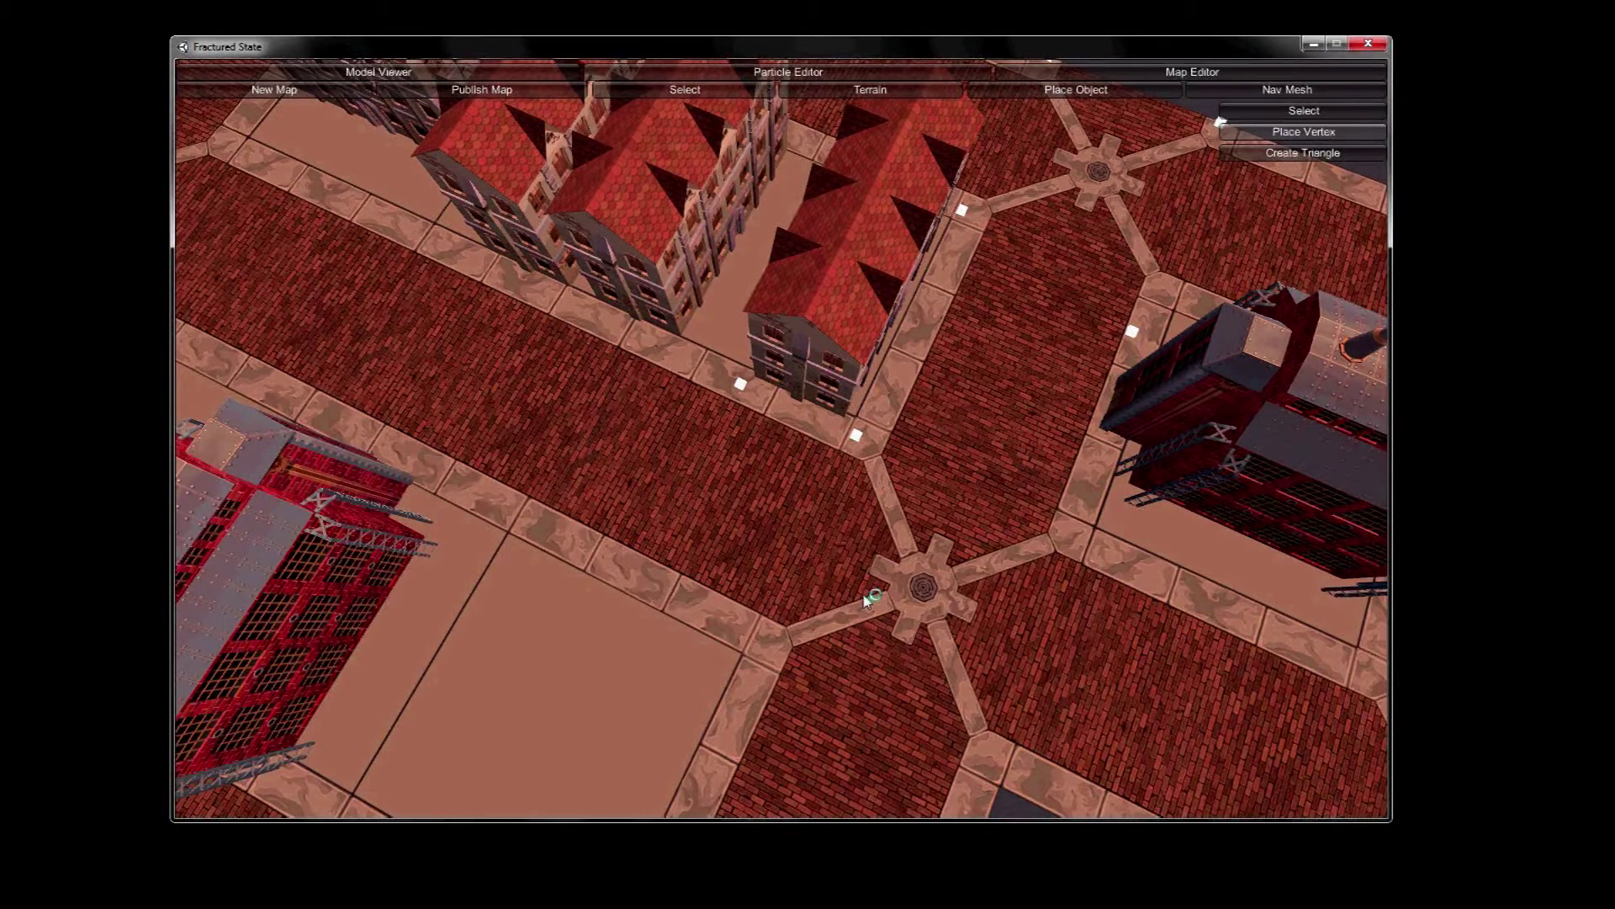
key(s)
Step: Place nav mesh vertices at the remaining three corners of the small western factory block
key(q)
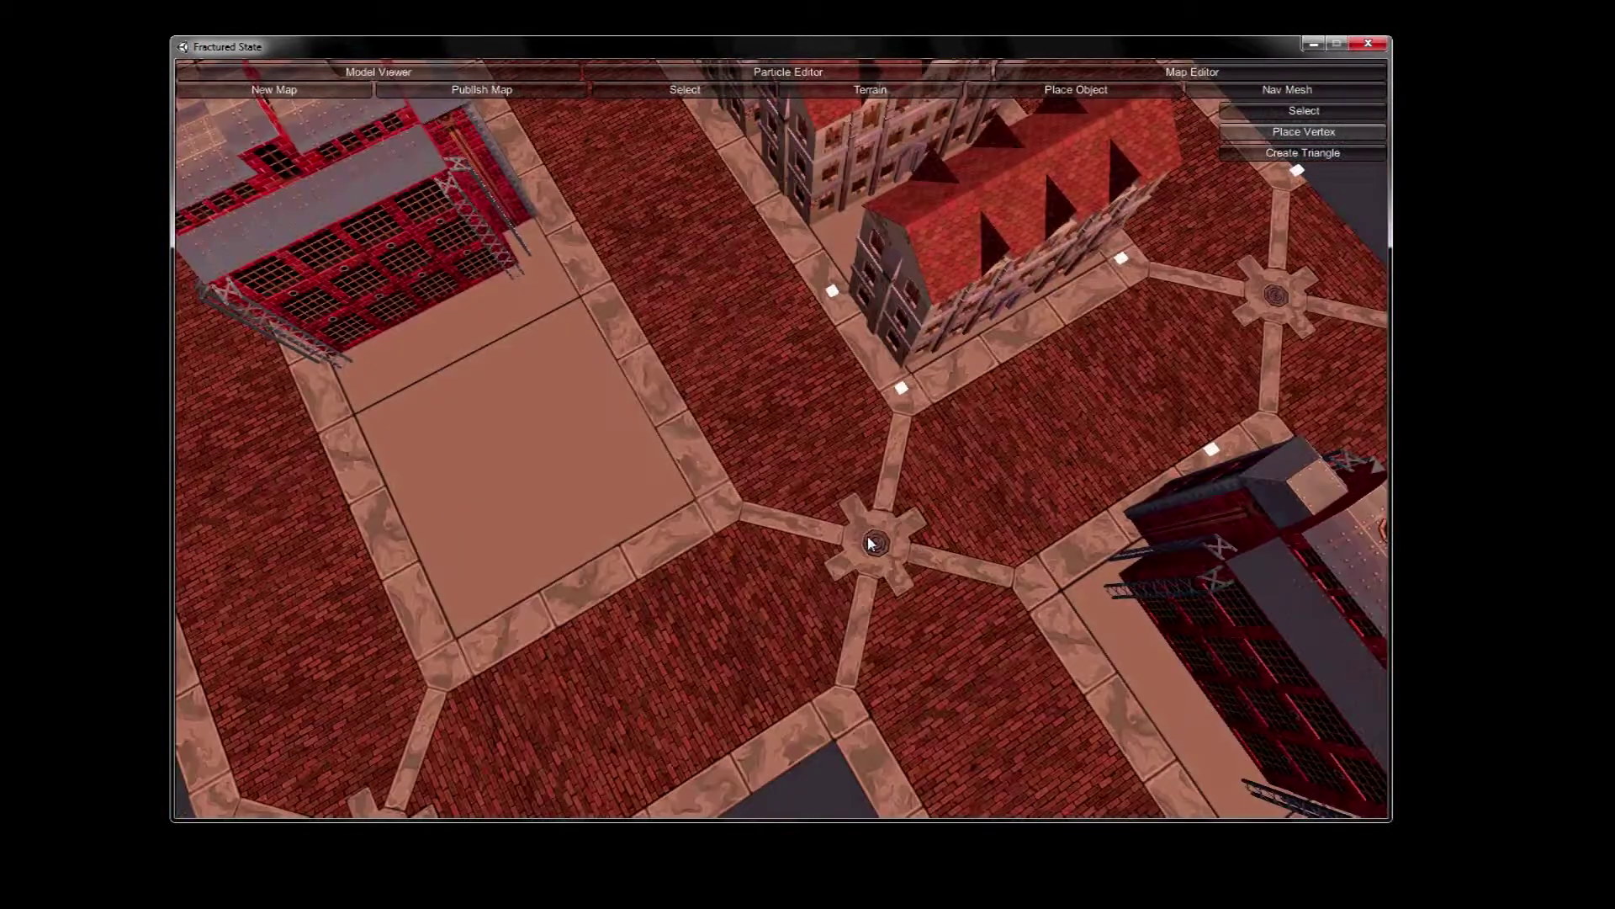
key(s)
key(d)
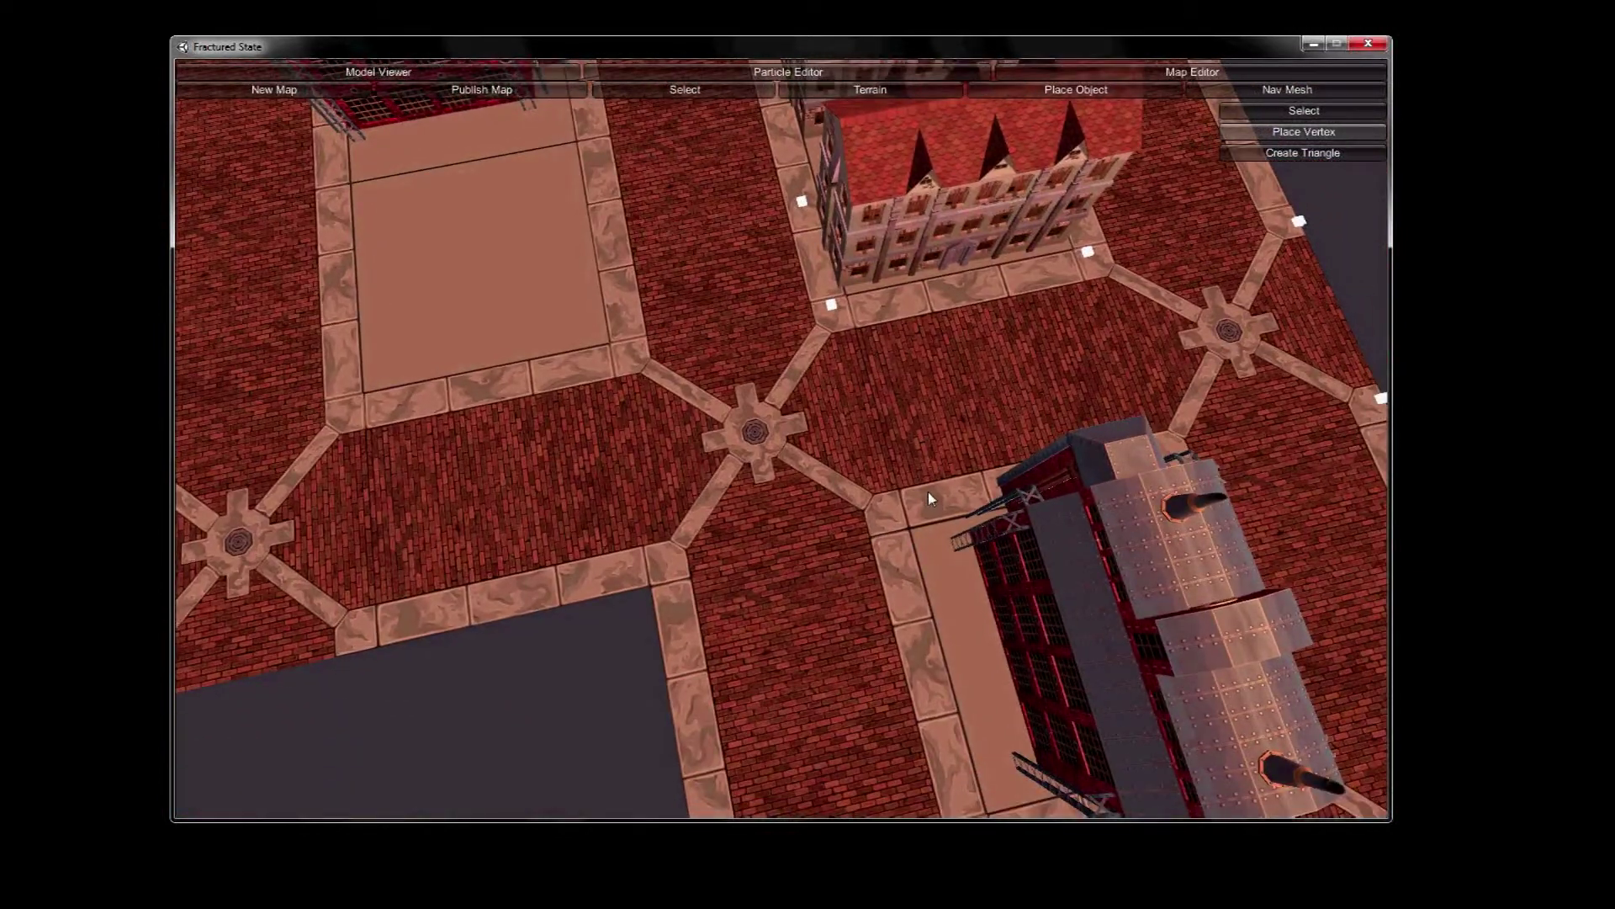
click(920, 494)
key(q)
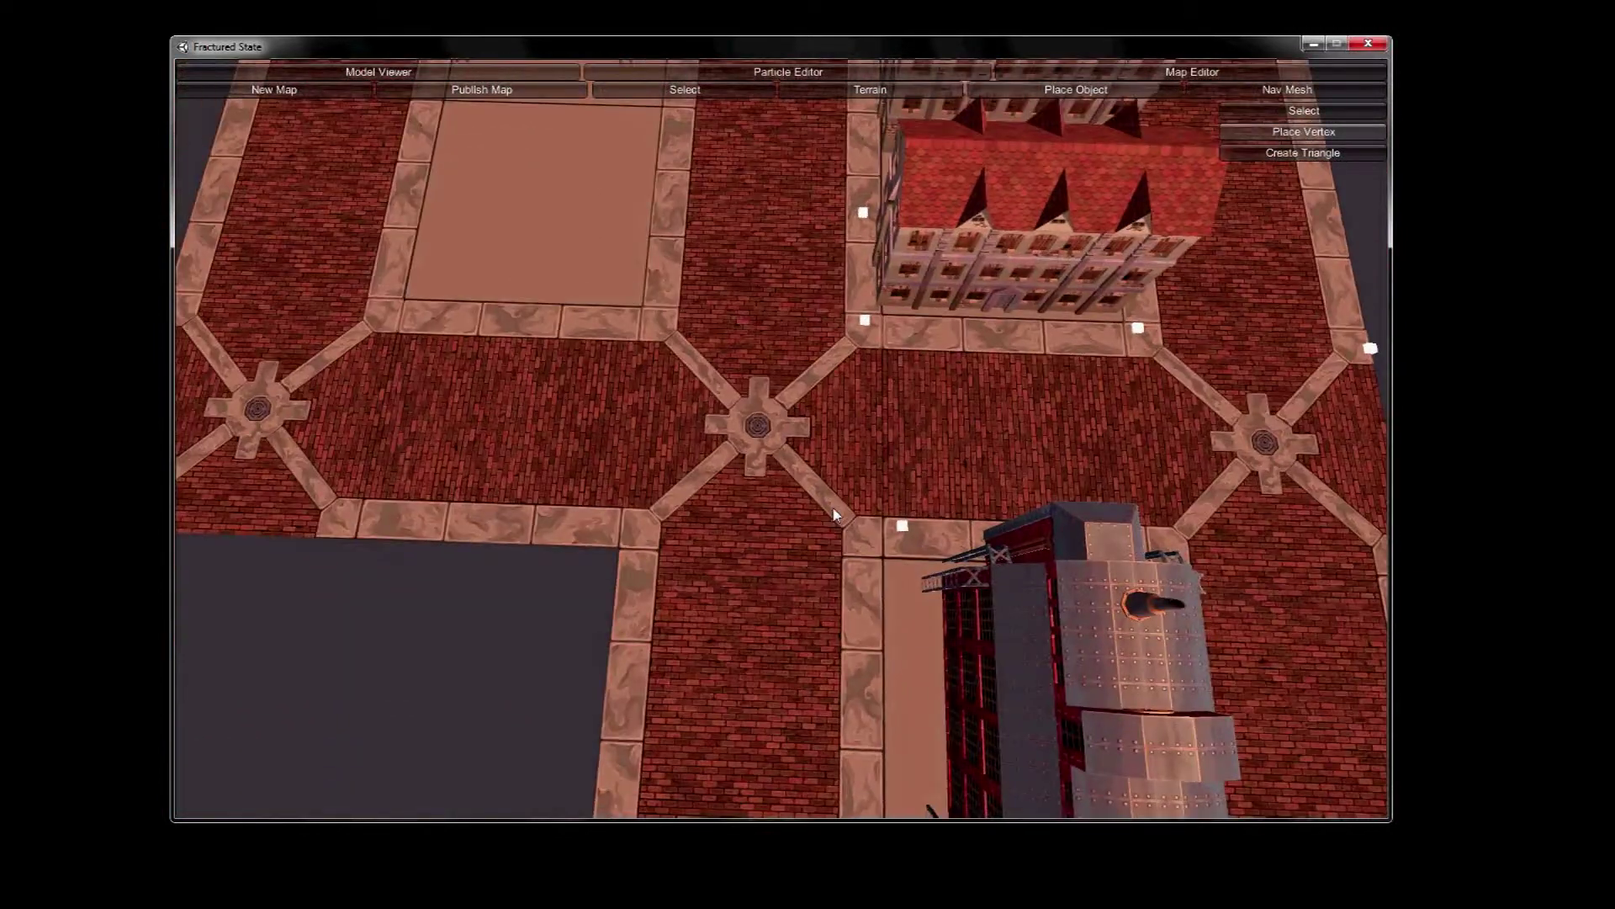
key(s)
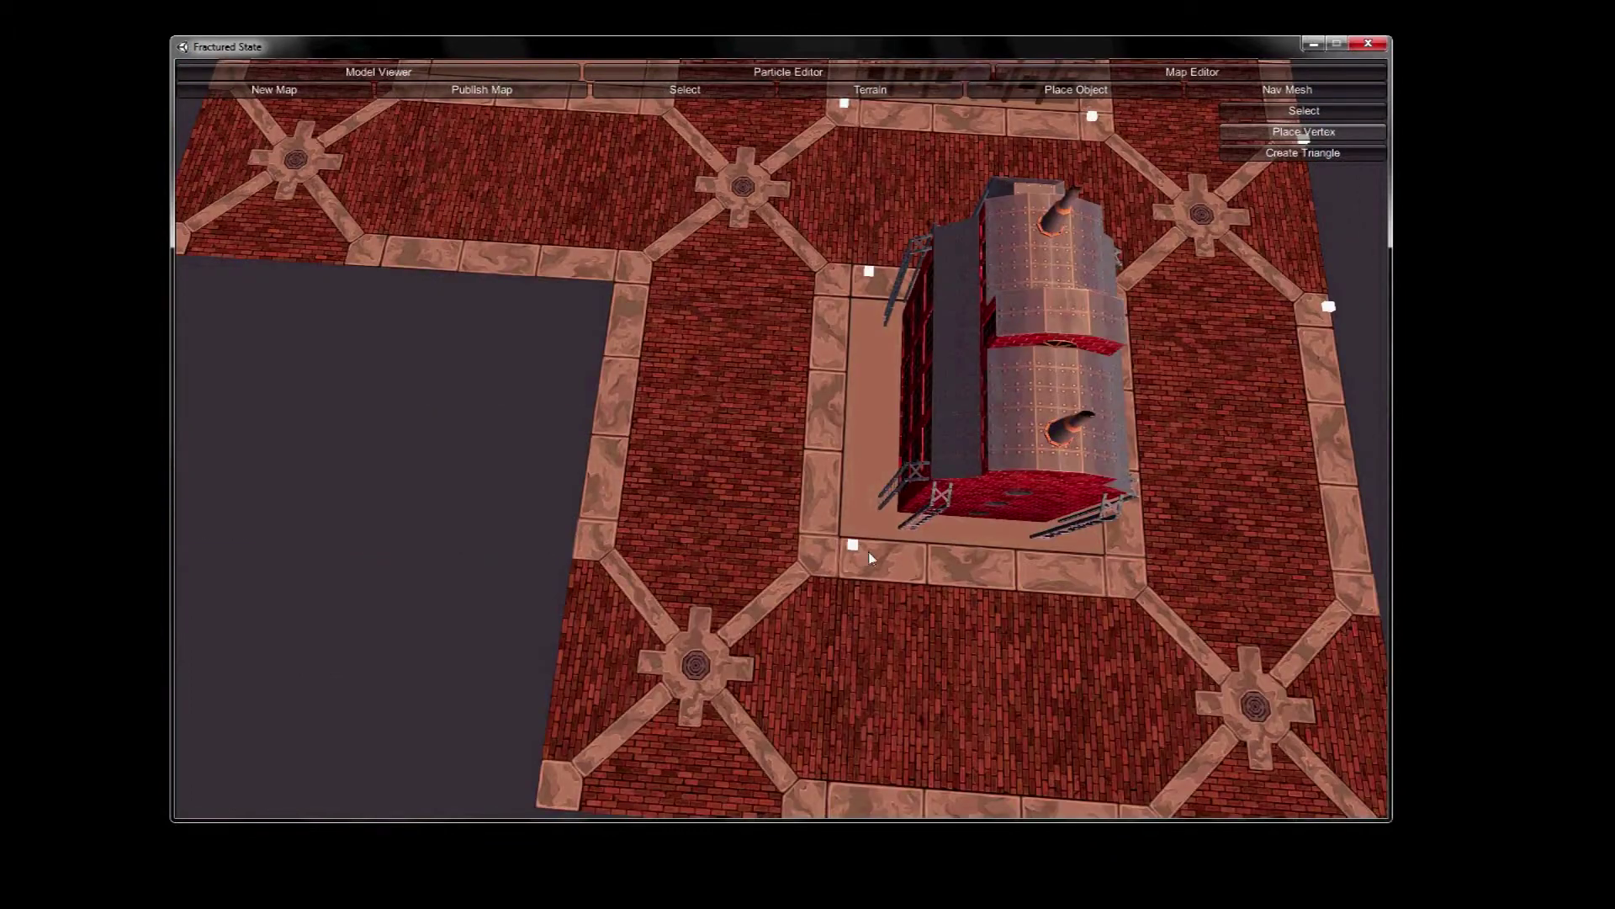
key(q)
key(s)
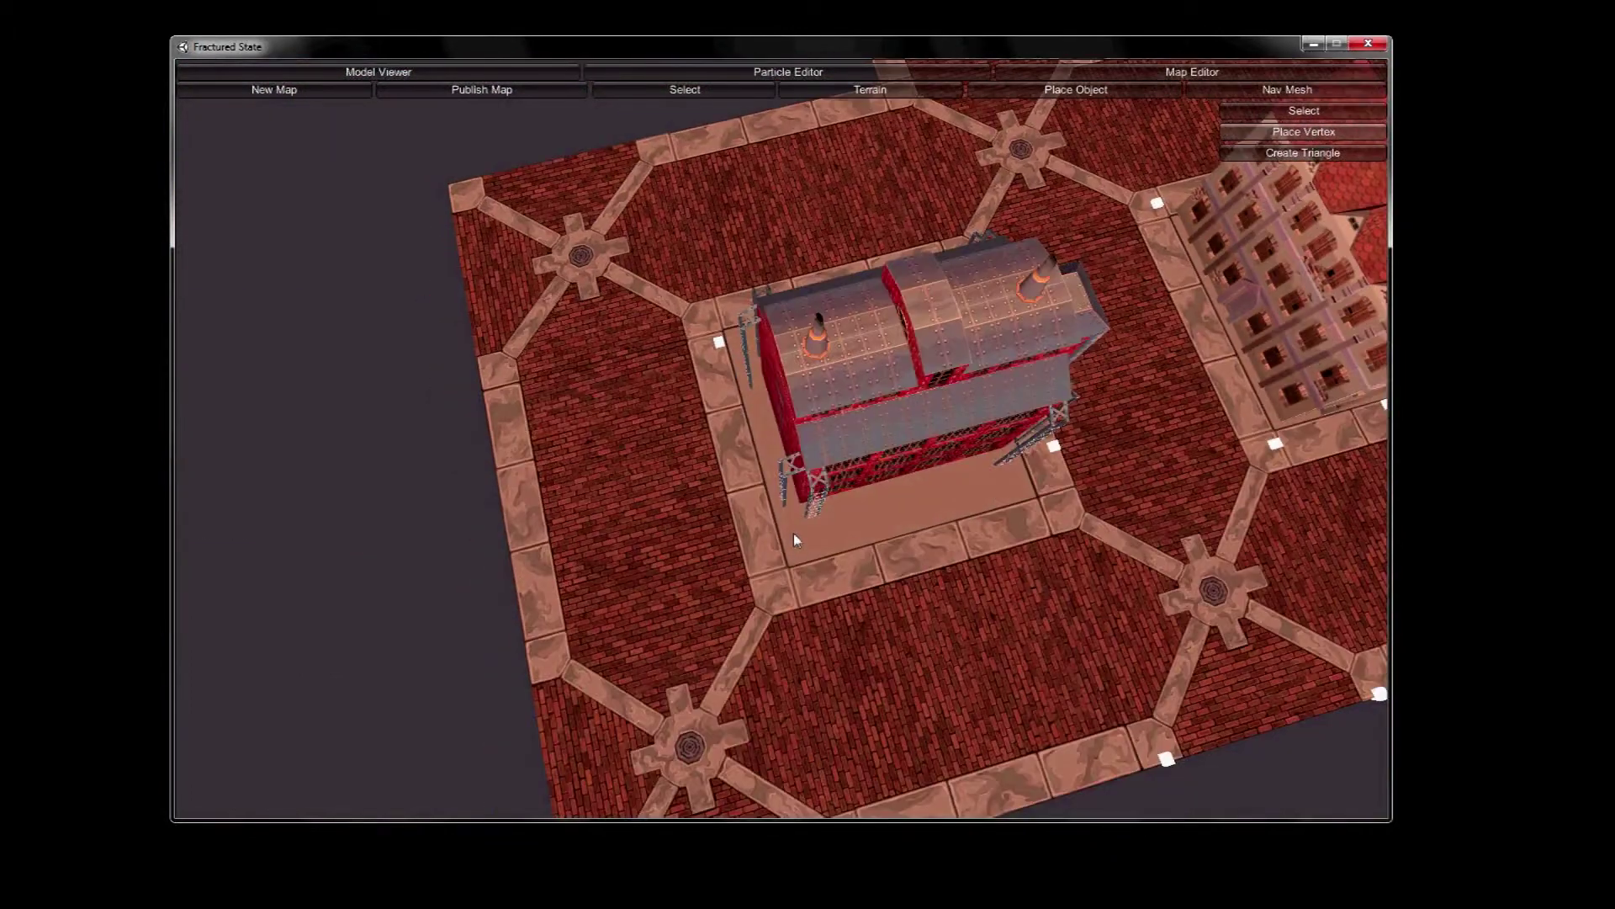
click(786, 537)
Step: Place nav mesh vertices at the two outermost western corners of the road grid
key(q)
key(s)
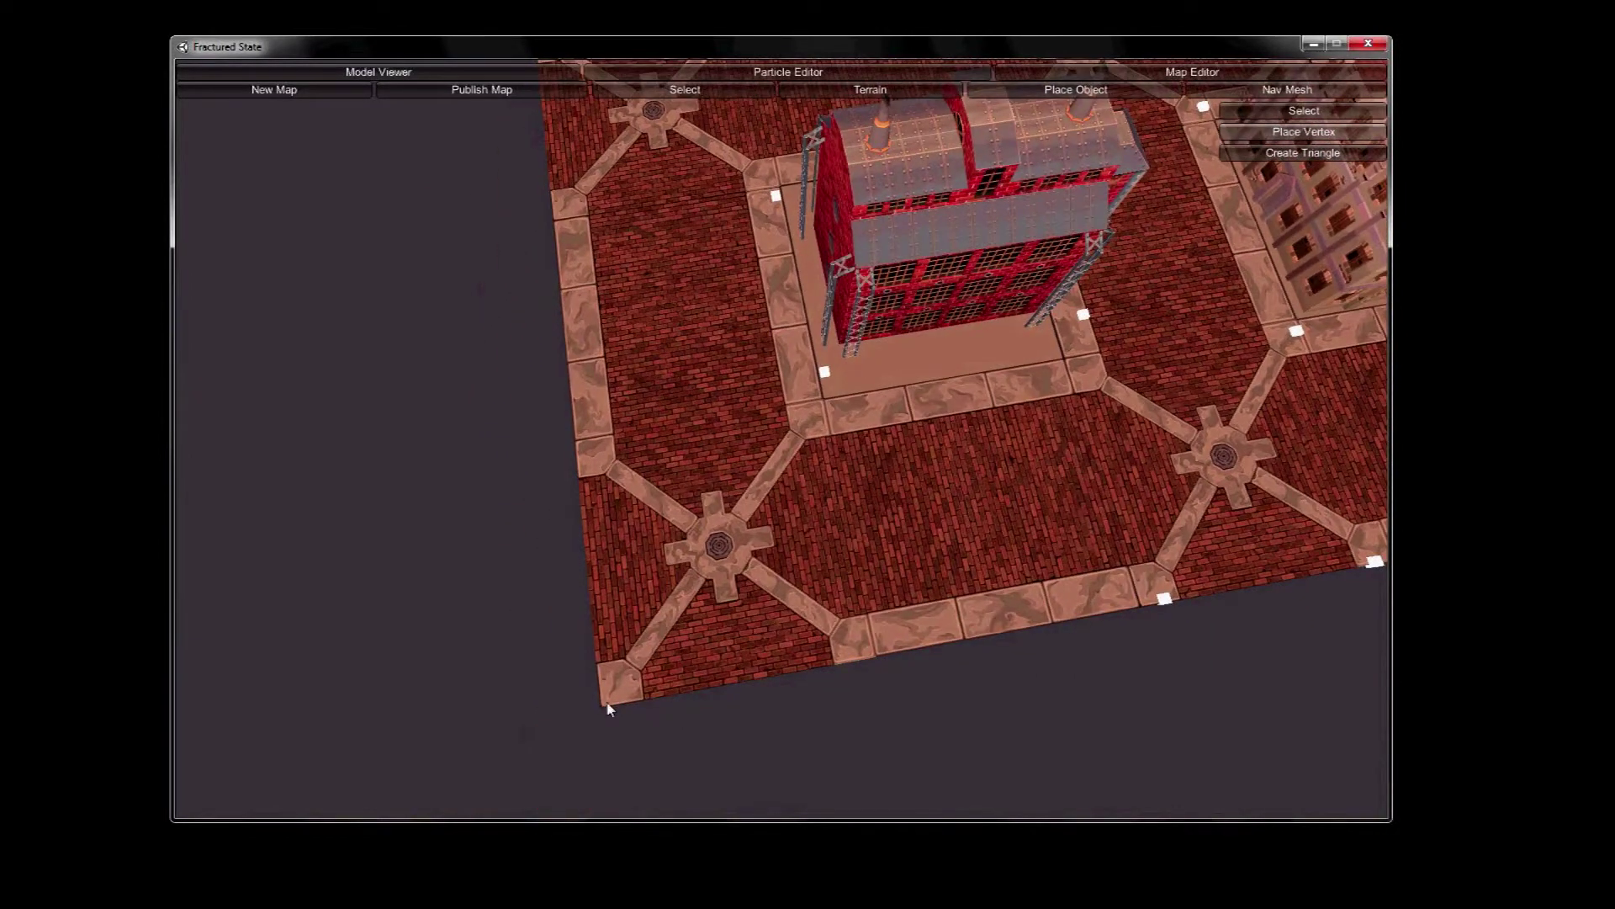
key(q)
key(d)
key(a)
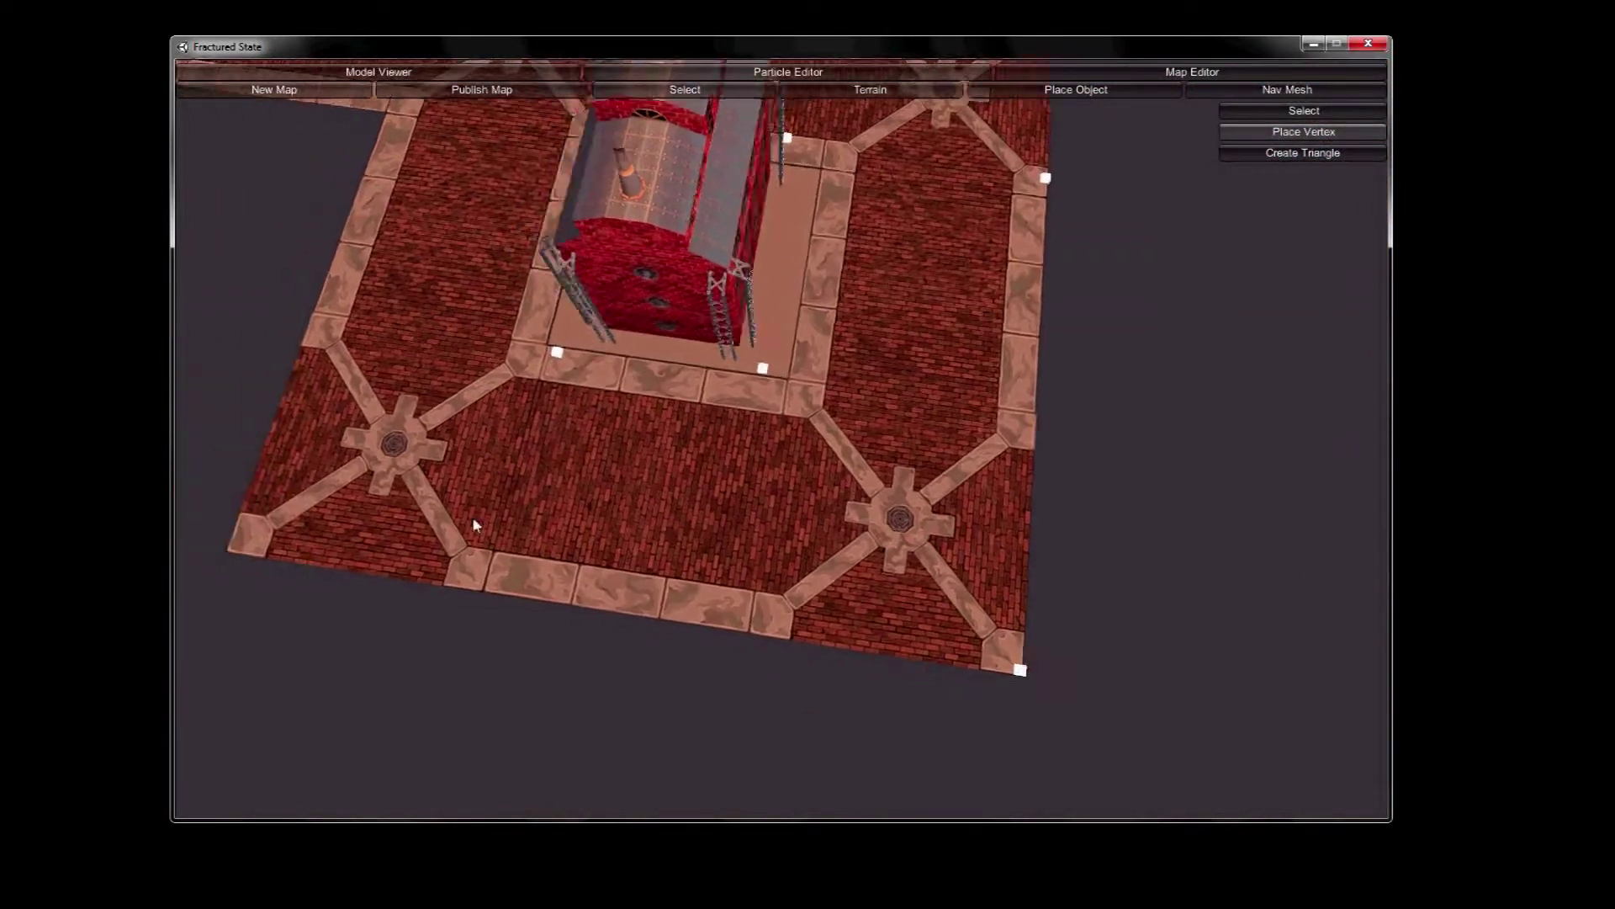
key(a)
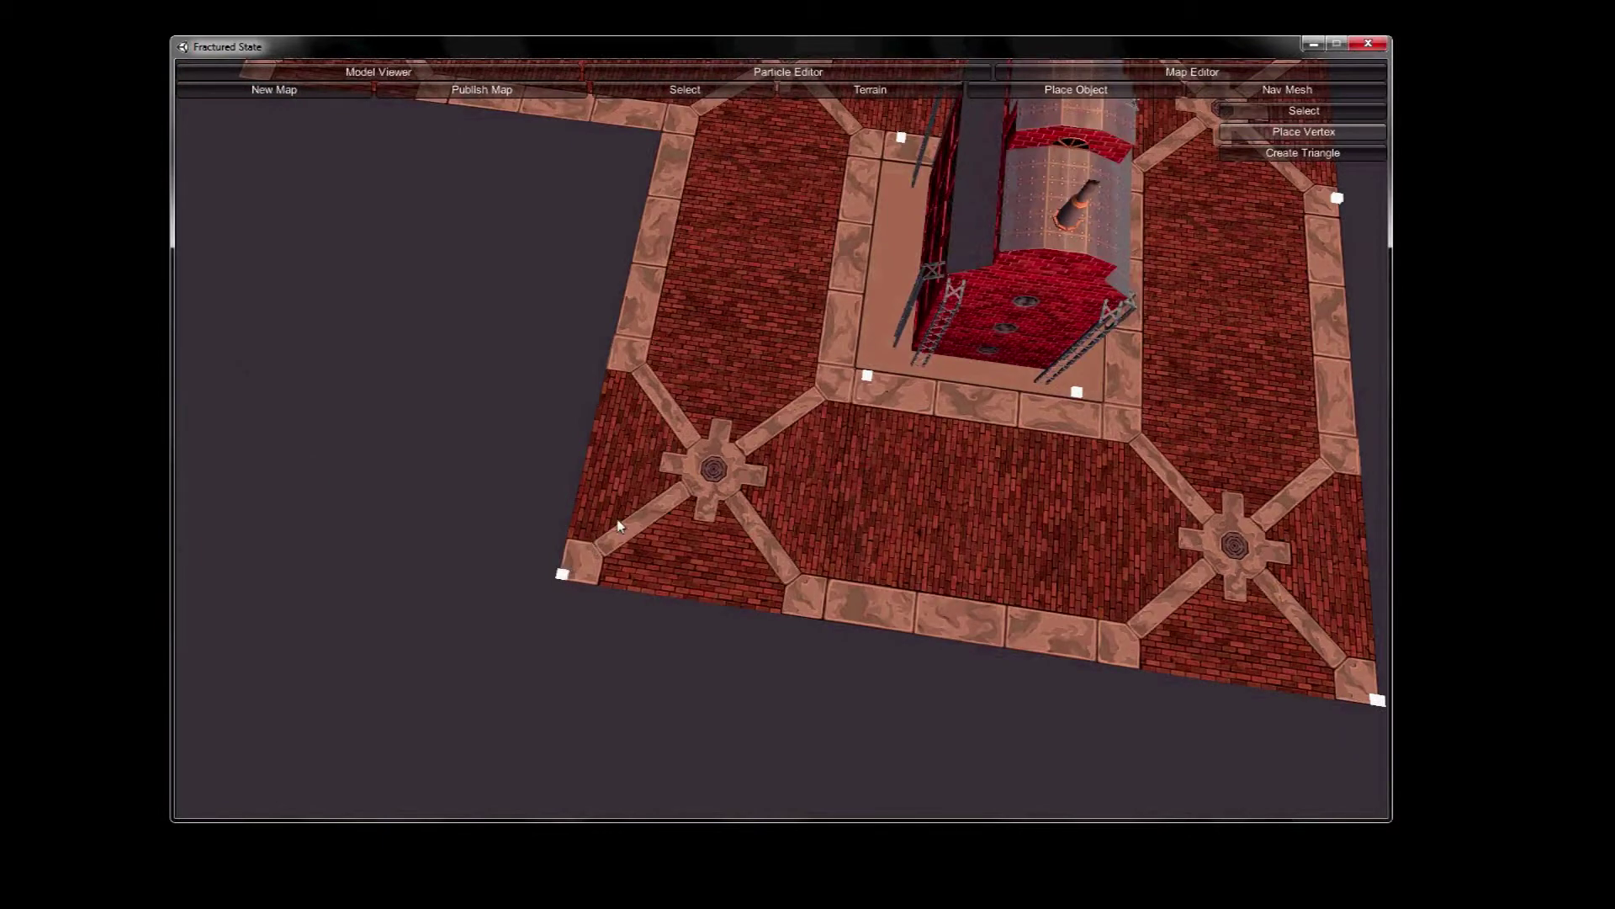
Step: Place nav mesh vertices at the inward road corner north of the western block and at the northern crossroads' outer corner
key(q)
key(a)
key(a)
key(s)
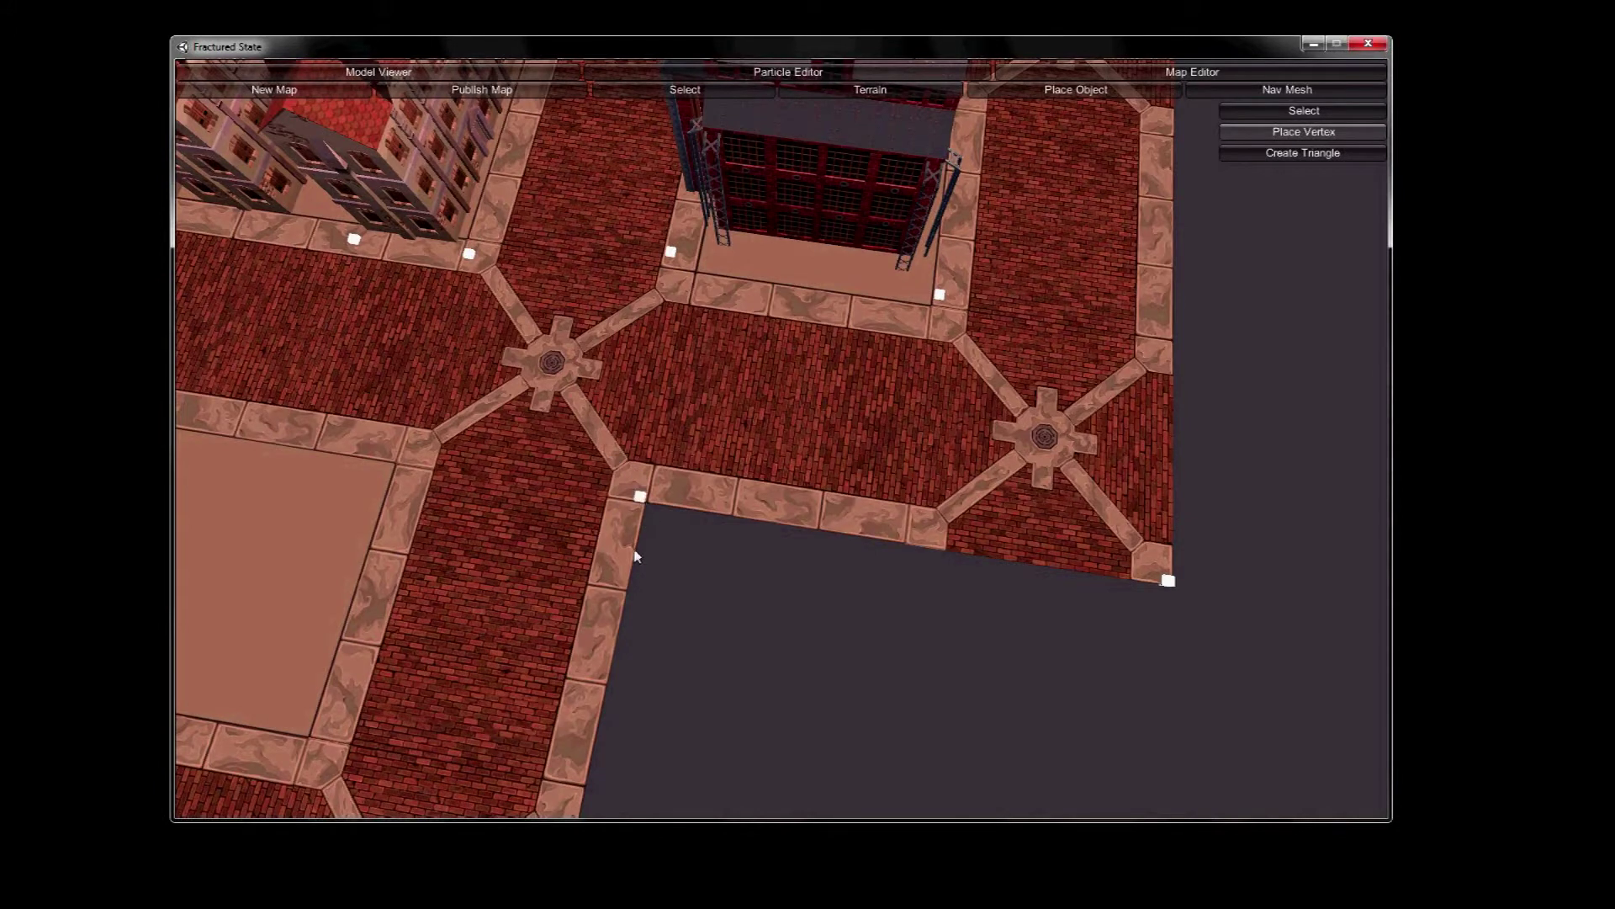
key(s)
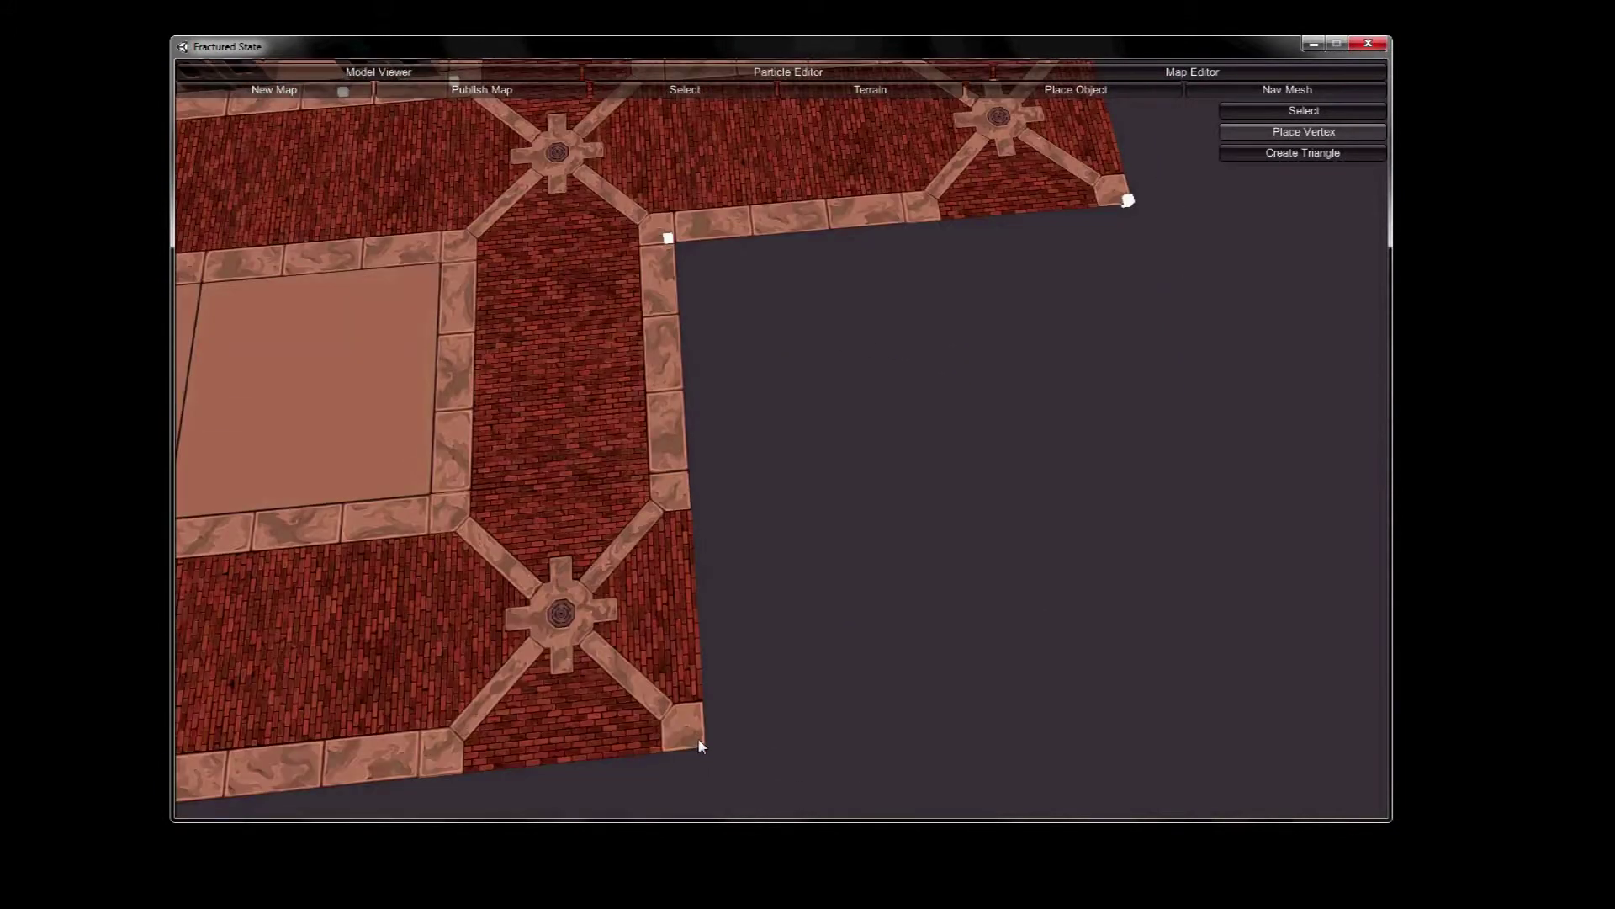
key(a)
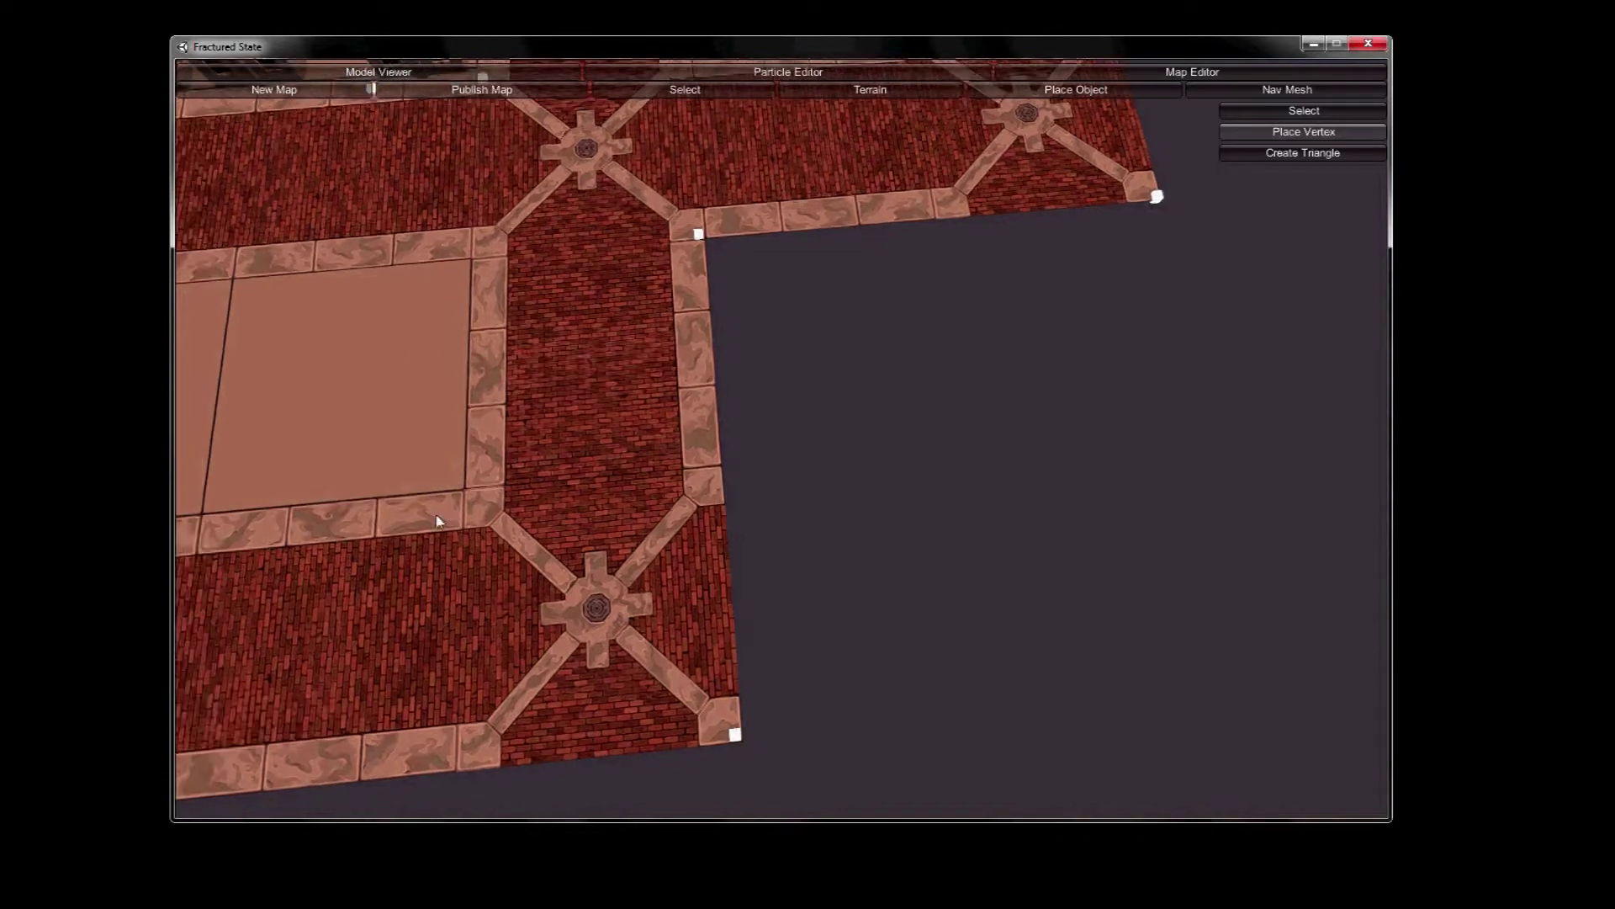
Step: Place nav mesh vertices on the pavement at the corners of the factory where it borders the empty lot
key(w)
key(q)
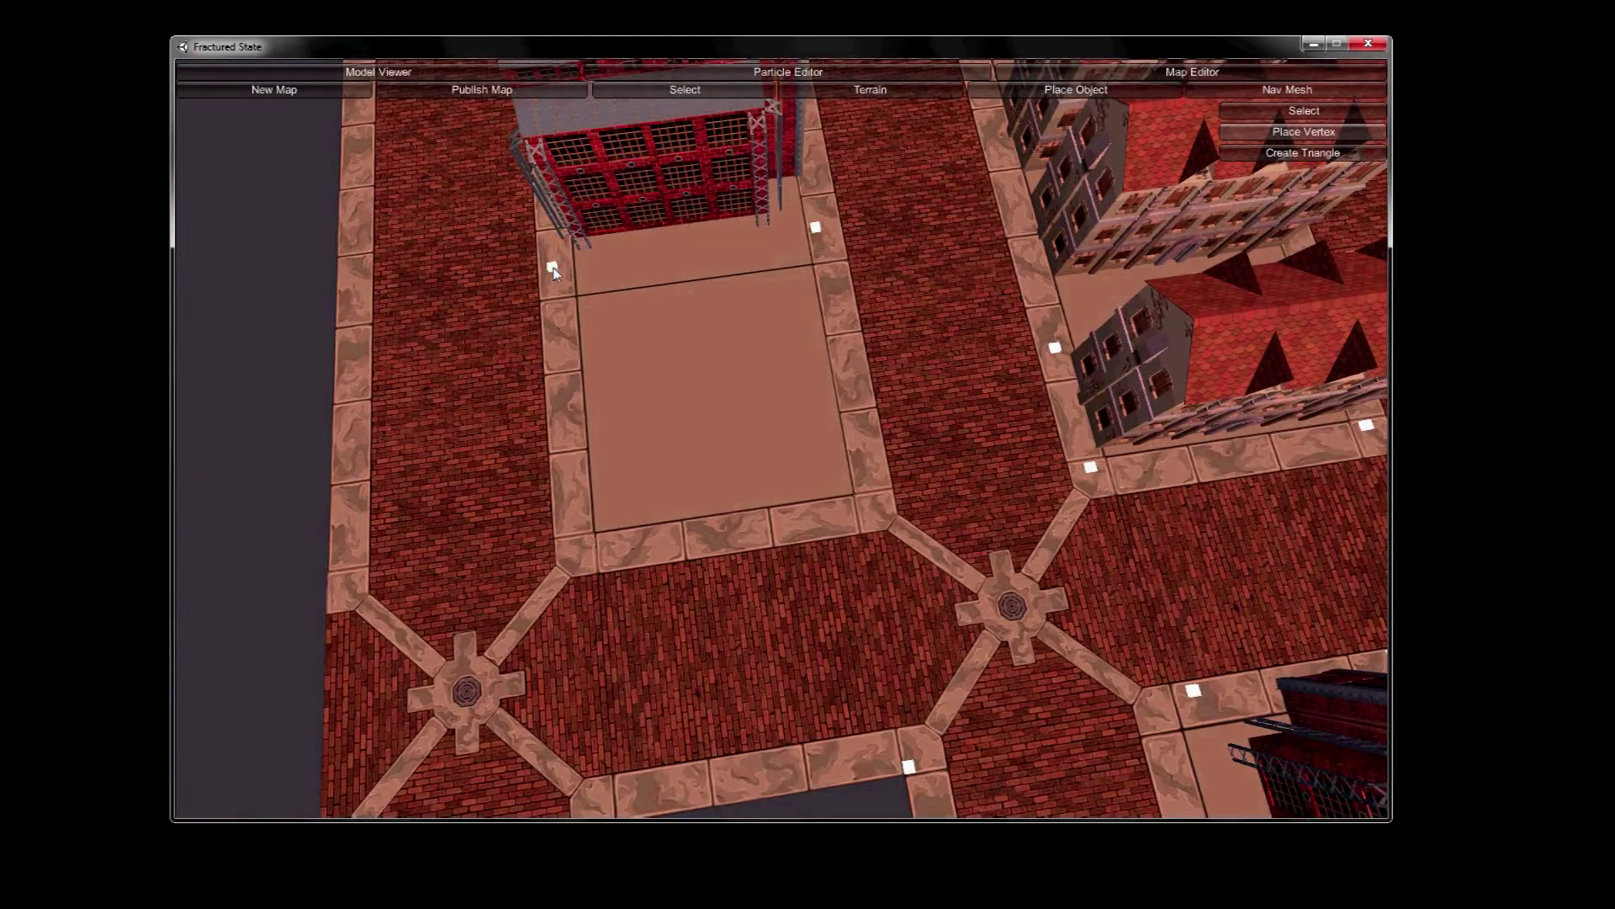
key(e)
key(e)
key(s)
key(s)
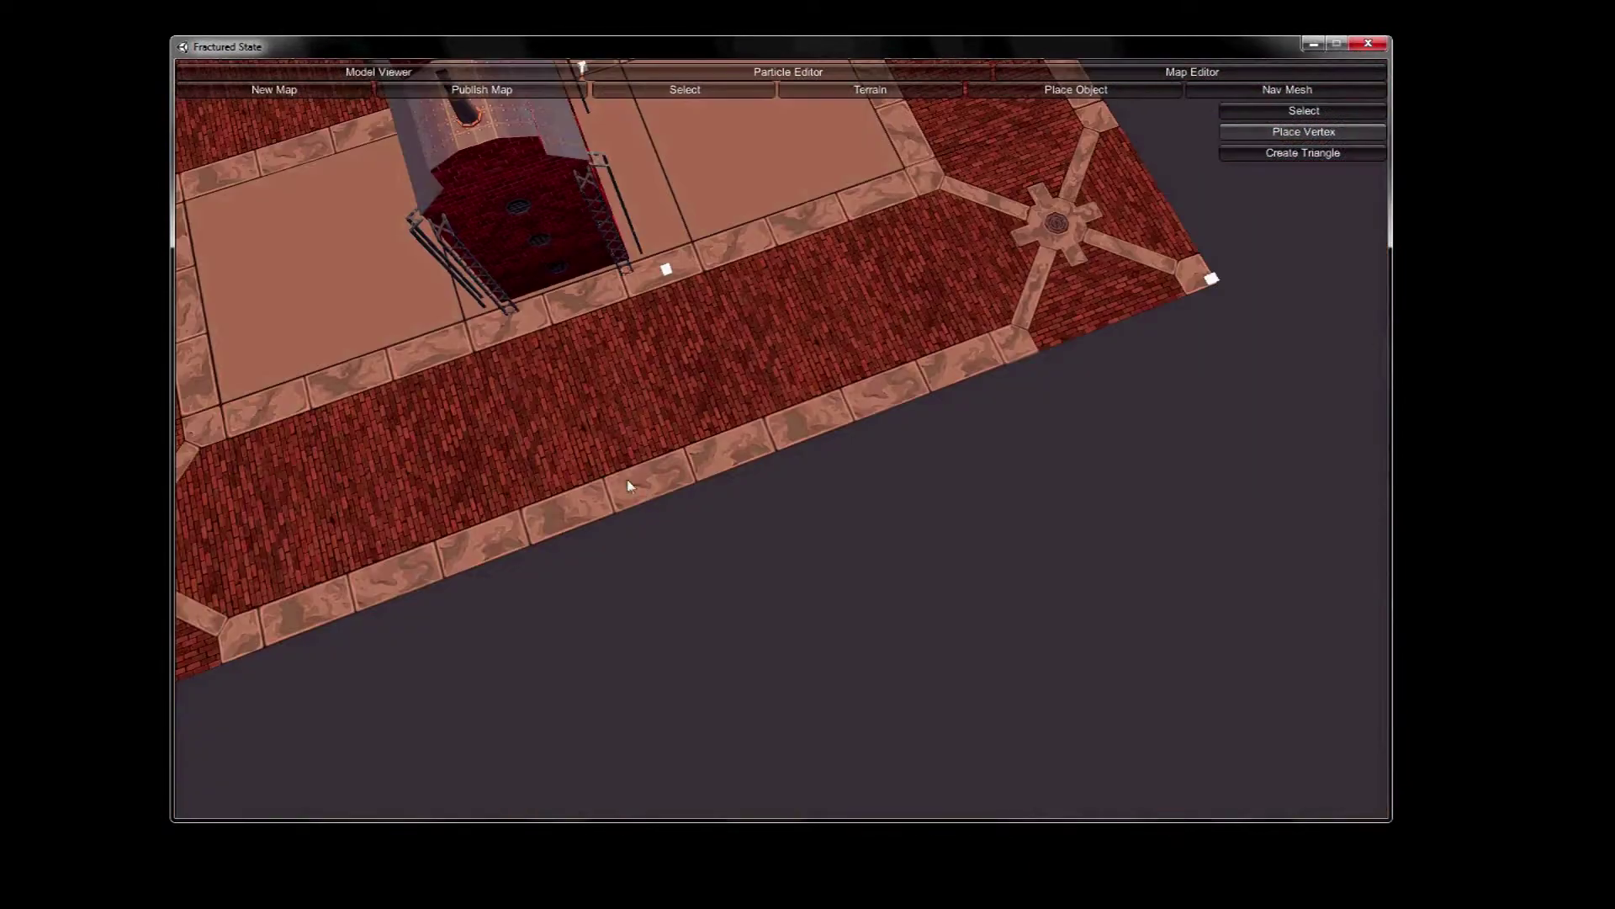
middle_drag(629, 487, 612, 515)
middle_drag(721, 512, 824, 606)
key(d)
key(s)
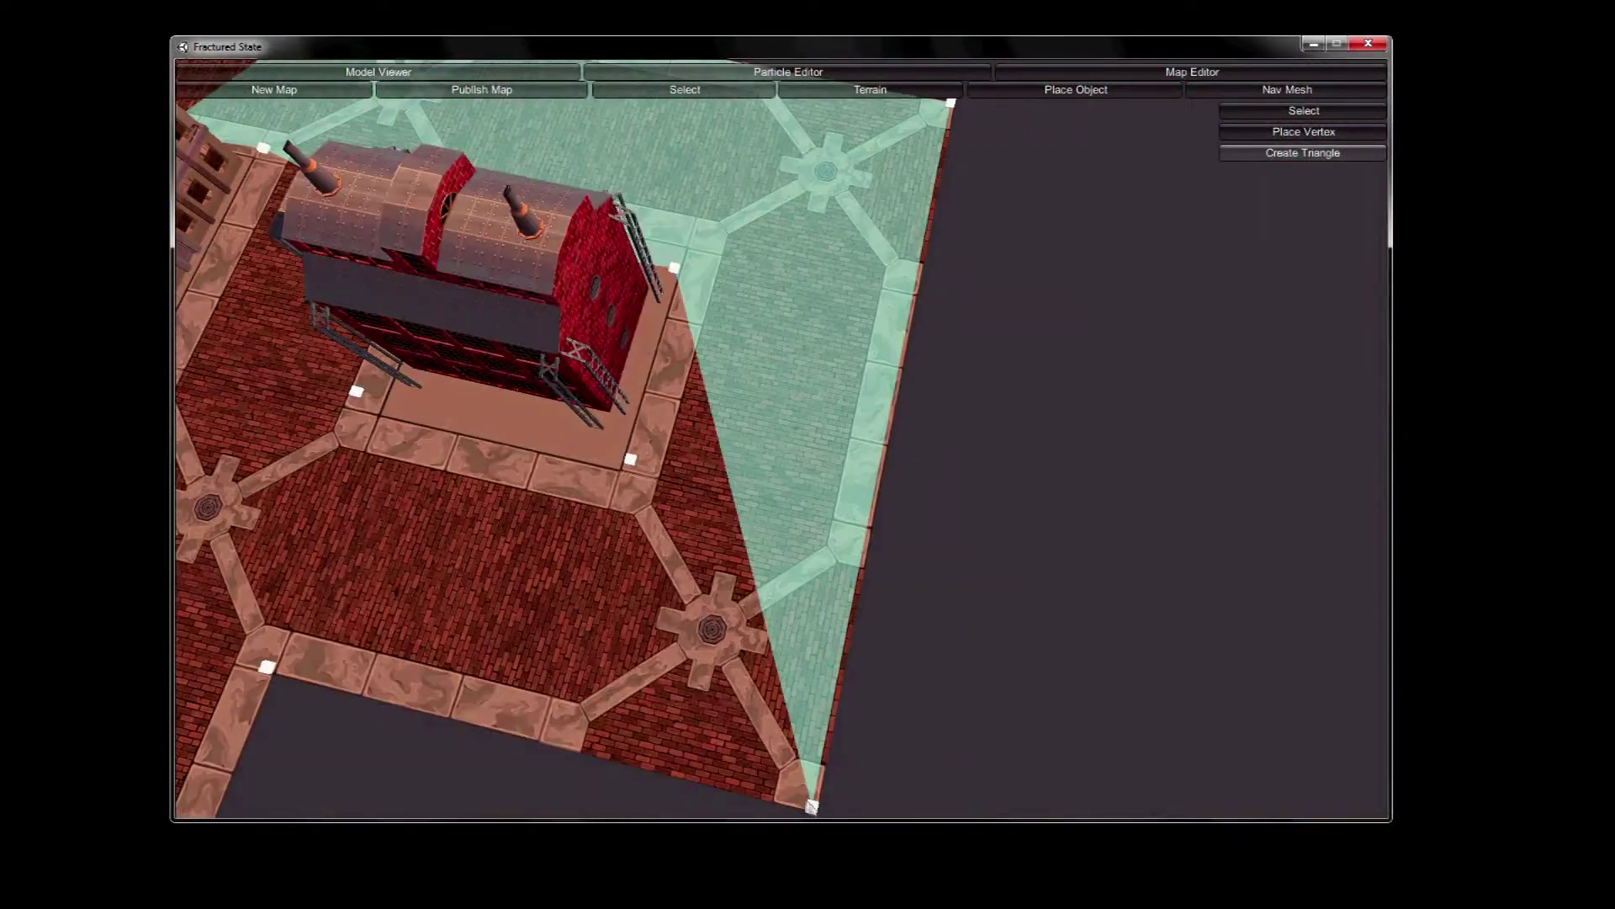
Step: Create nav mesh triangles over the road surrounding the small western factory block, joining its corners to the outer road corners
click(631, 460)
click(822, 598)
click(594, 443)
click(629, 378)
middle_drag(634, 389, 732, 219)
click(857, 410)
click(1206, 793)
Step: Create nav mesh triangles over the empty lot beside the larger block's factory and the adjoining roads toward the tenement block
middle_drag(1206, 792, 1052, 379)
click(1226, 501)
click(502, 645)
middle_drag(502, 644, 648, 514)
click(1090, 532)
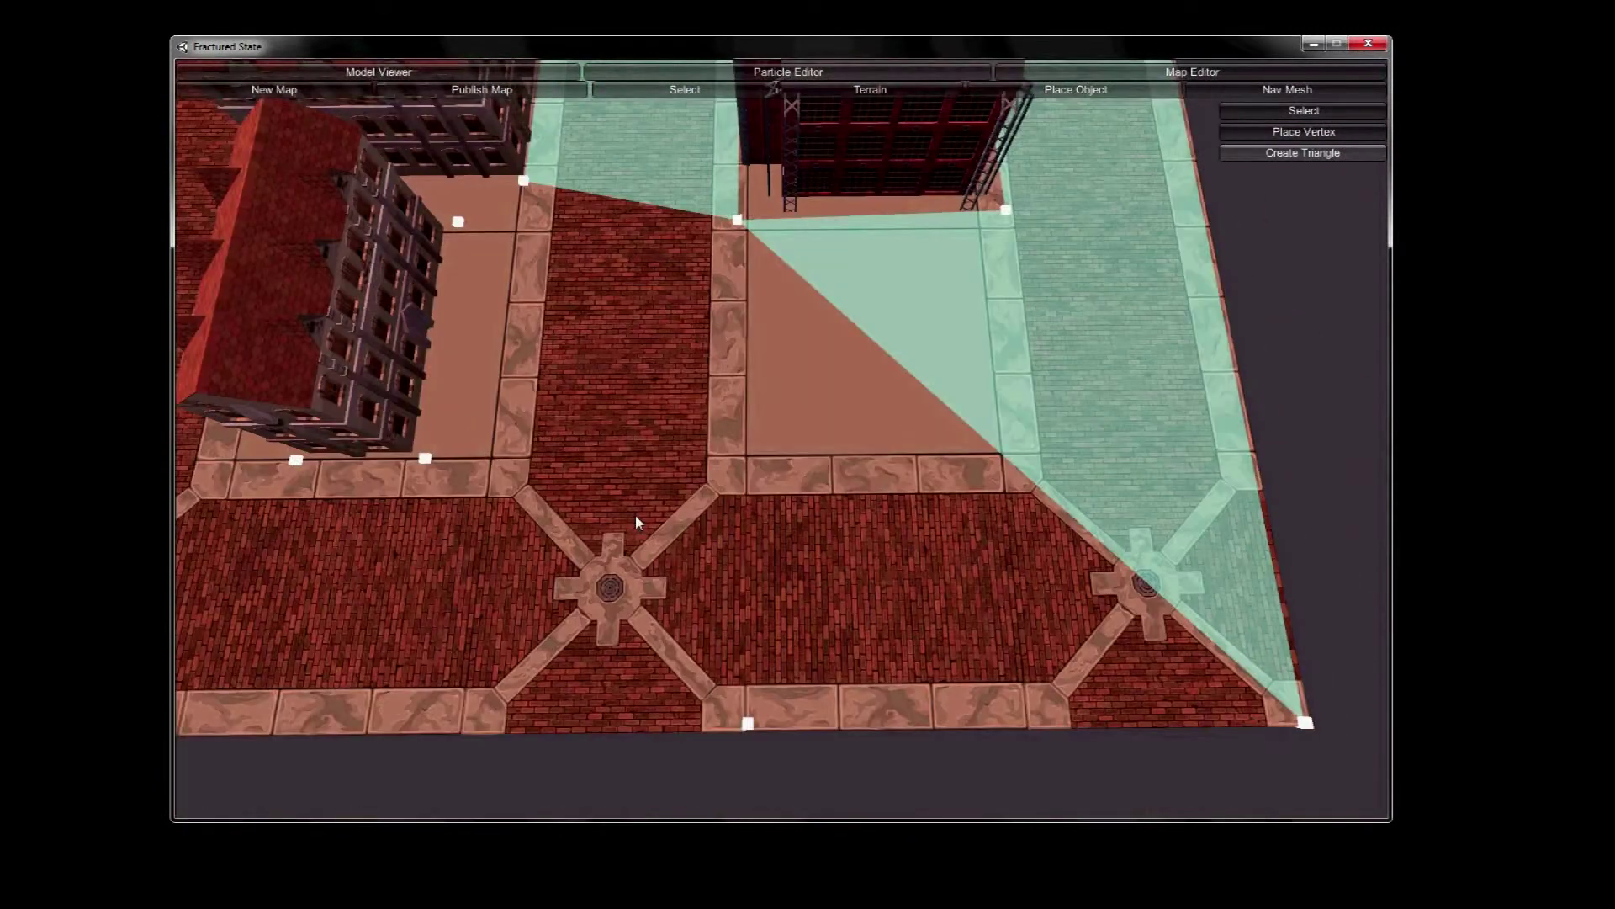
click(748, 723)
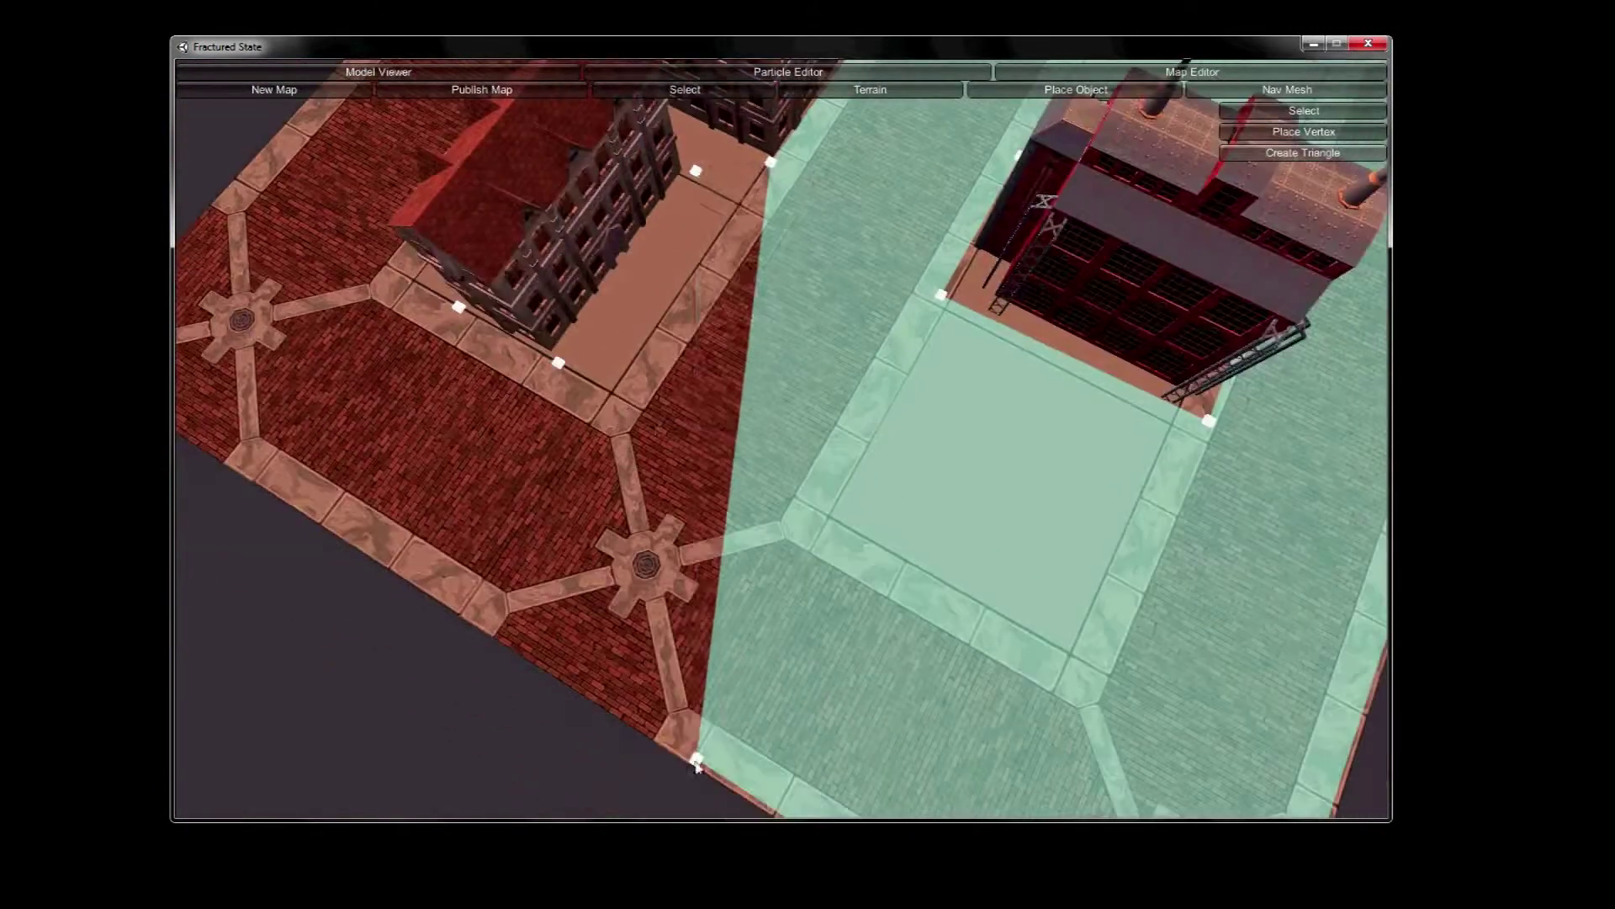
click(696, 760)
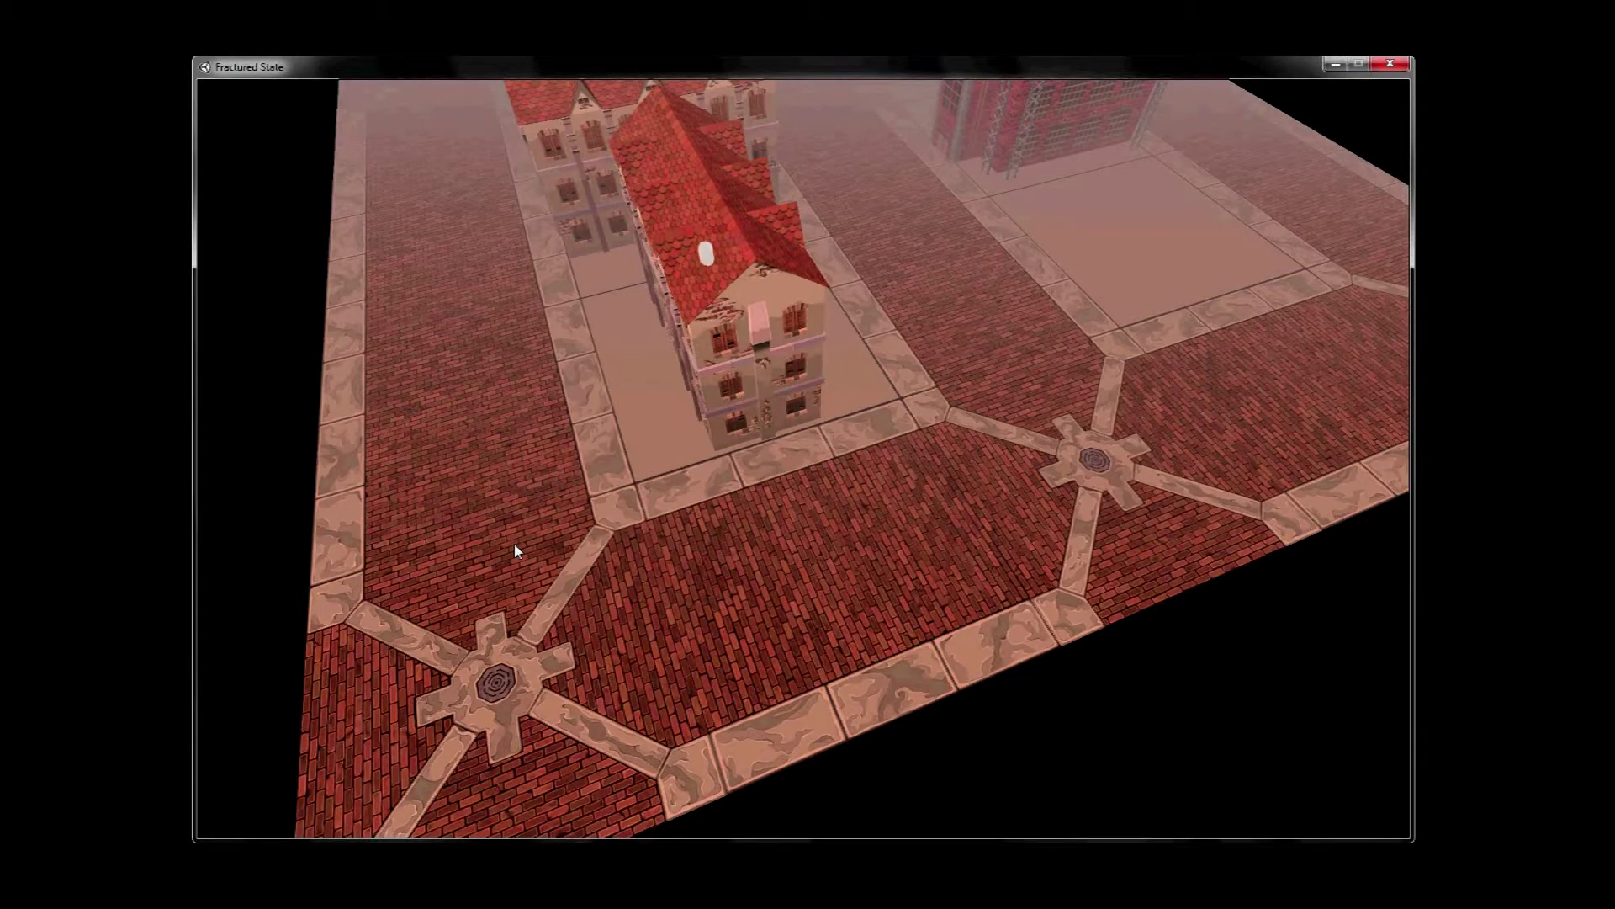
Step: Examine how the unit travels along the streets around the tenement blocks in the running game
middle_drag(515, 544, 570, 660)
key(s)
key(a)
key(w)
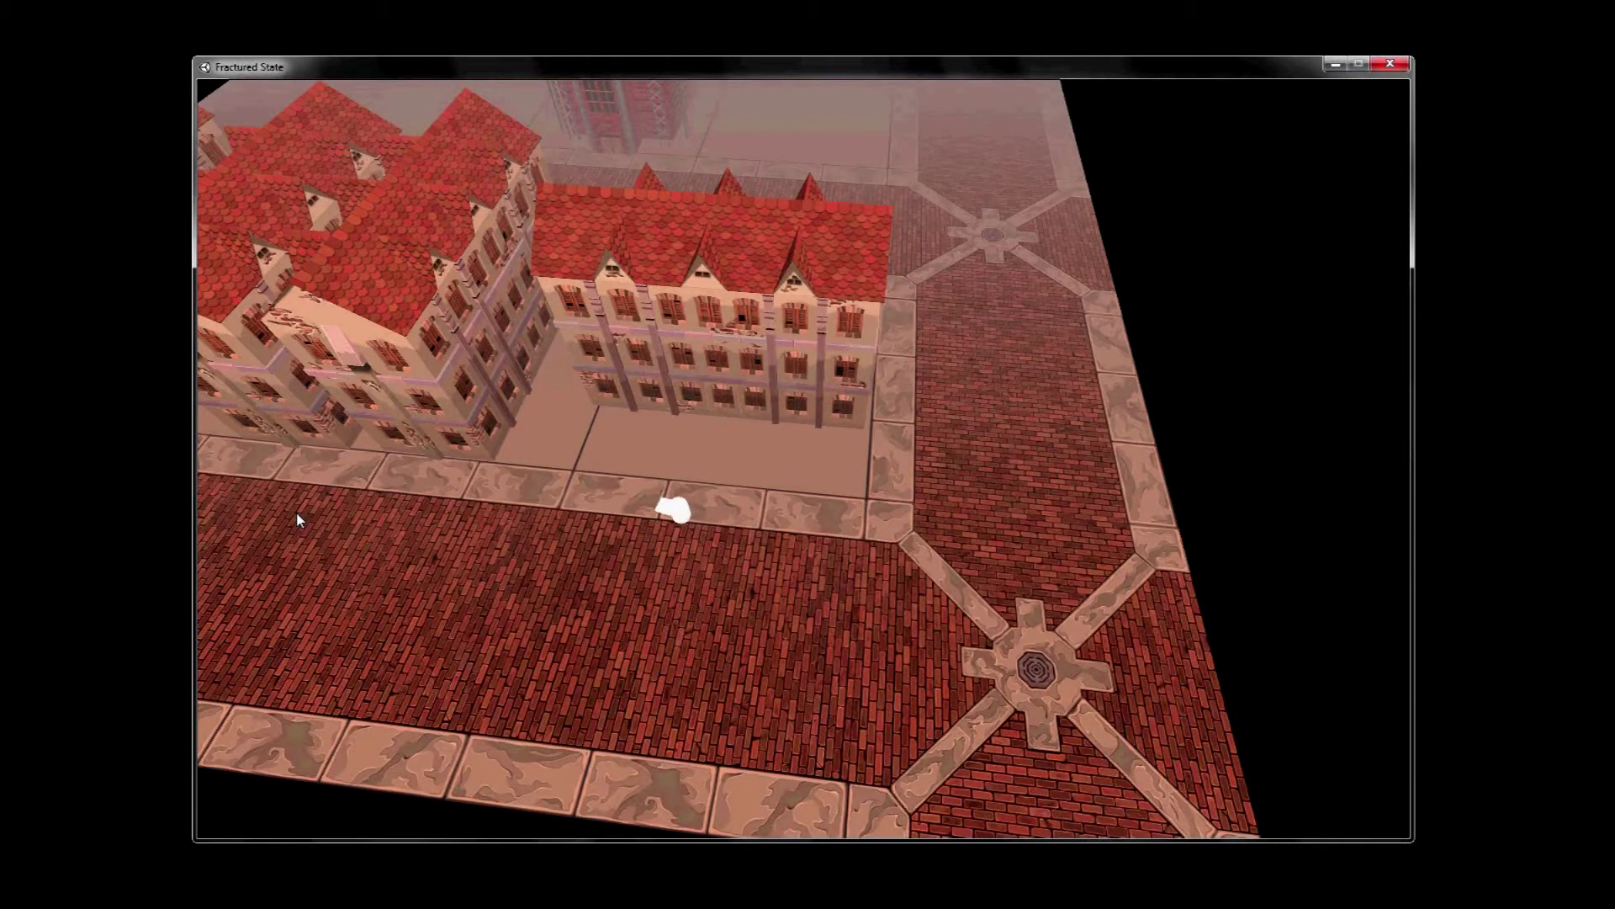
middle_drag(297, 514, 540, 537)
key(s)
key(a)
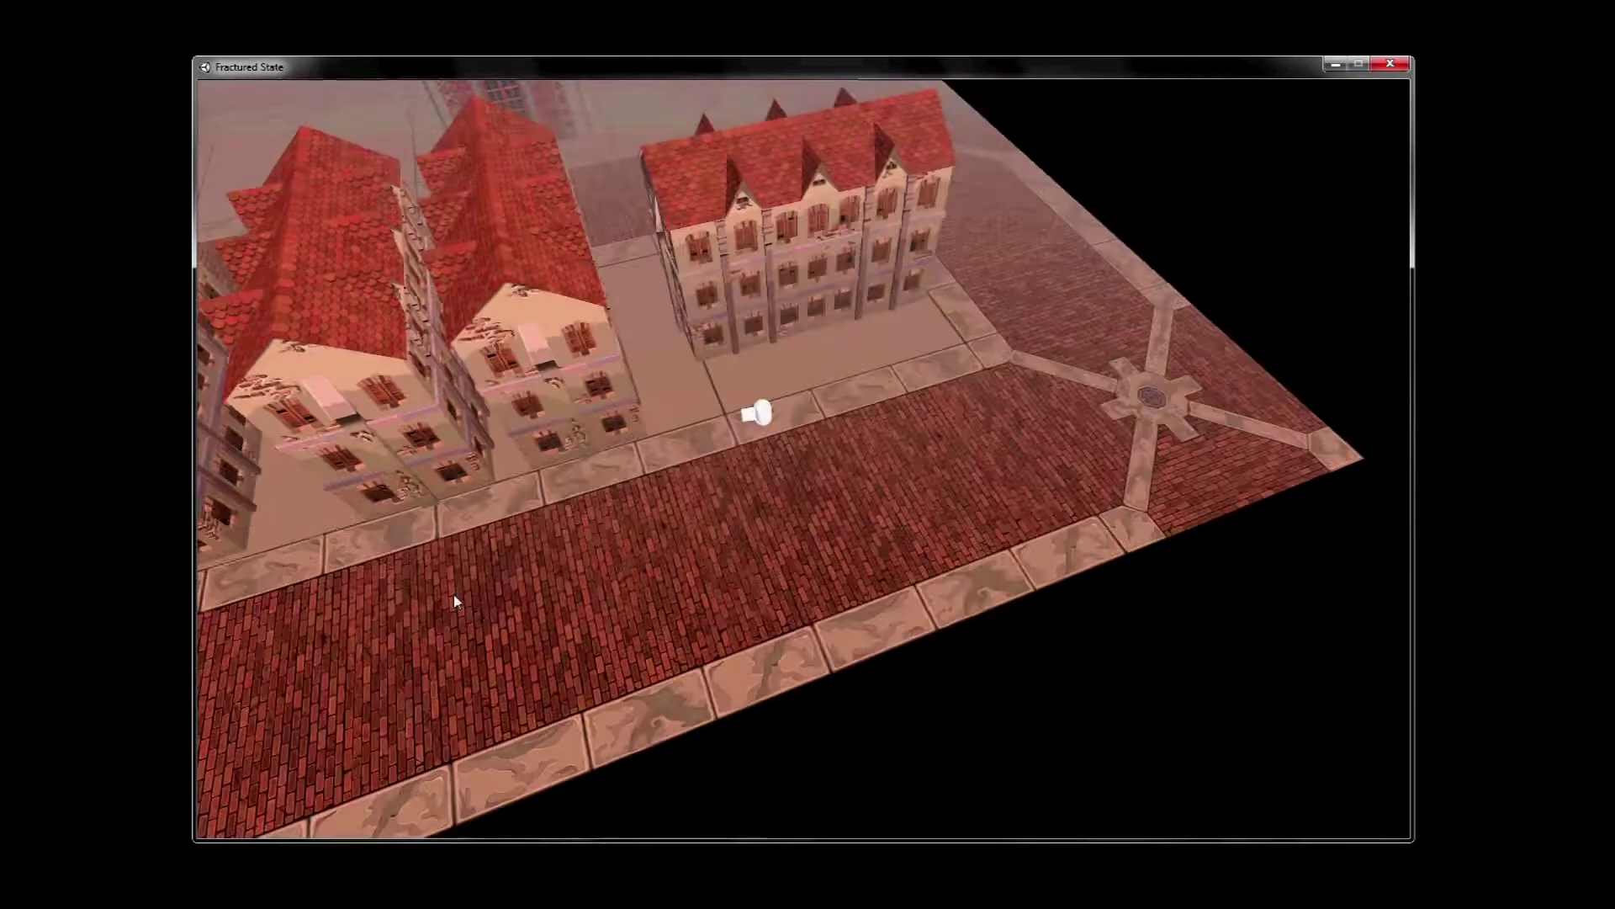
middle_drag(446, 594, 349, 624)
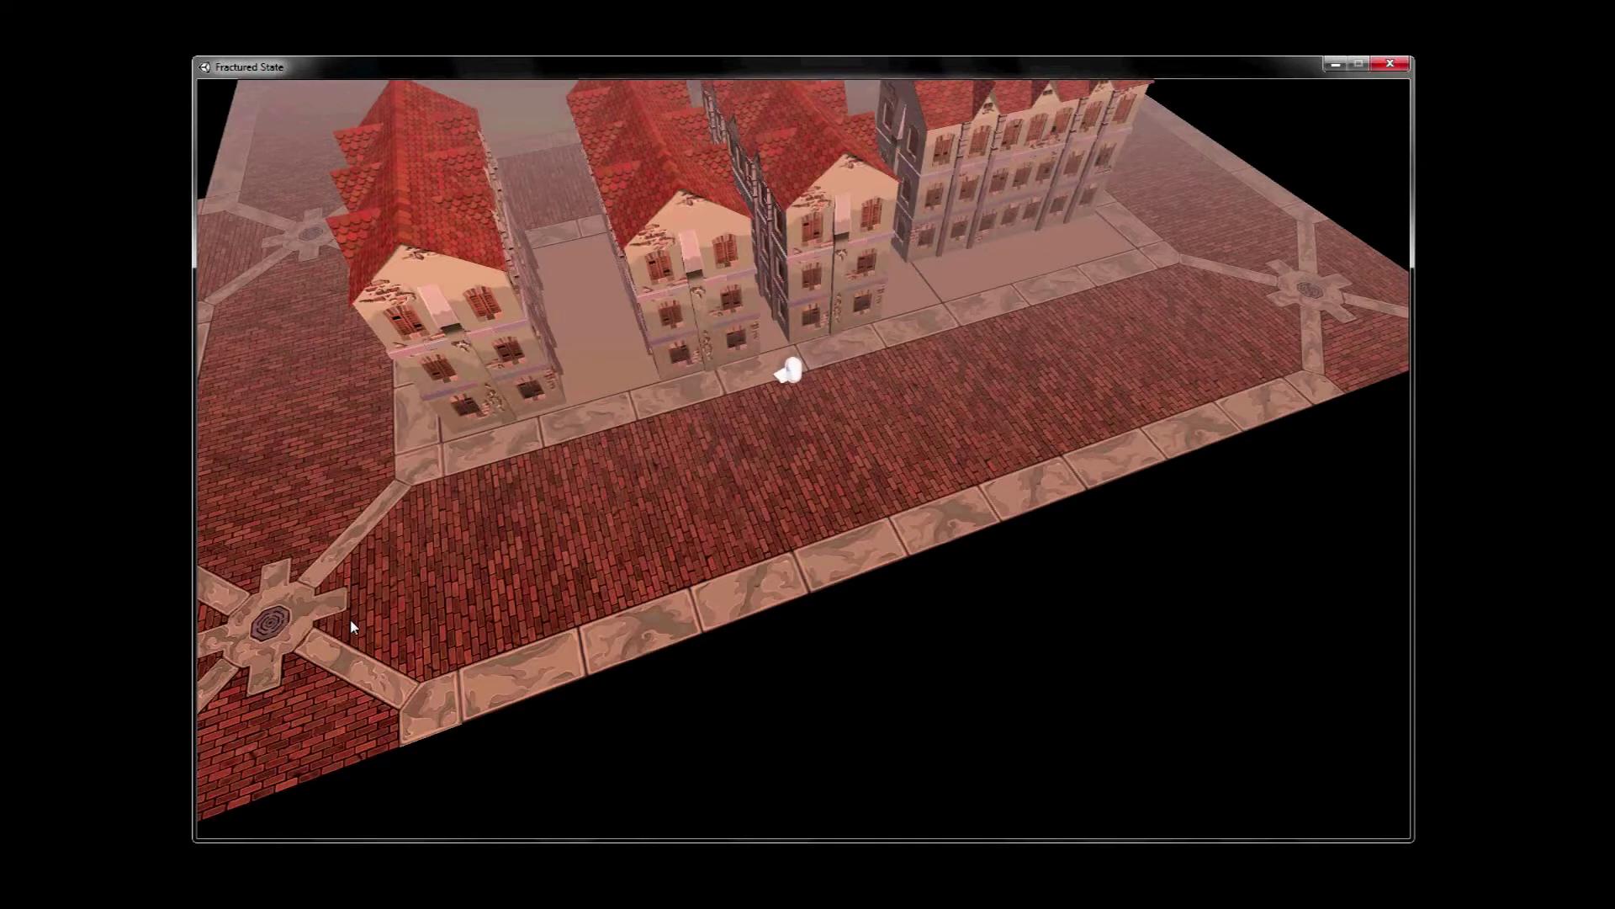
key(a)
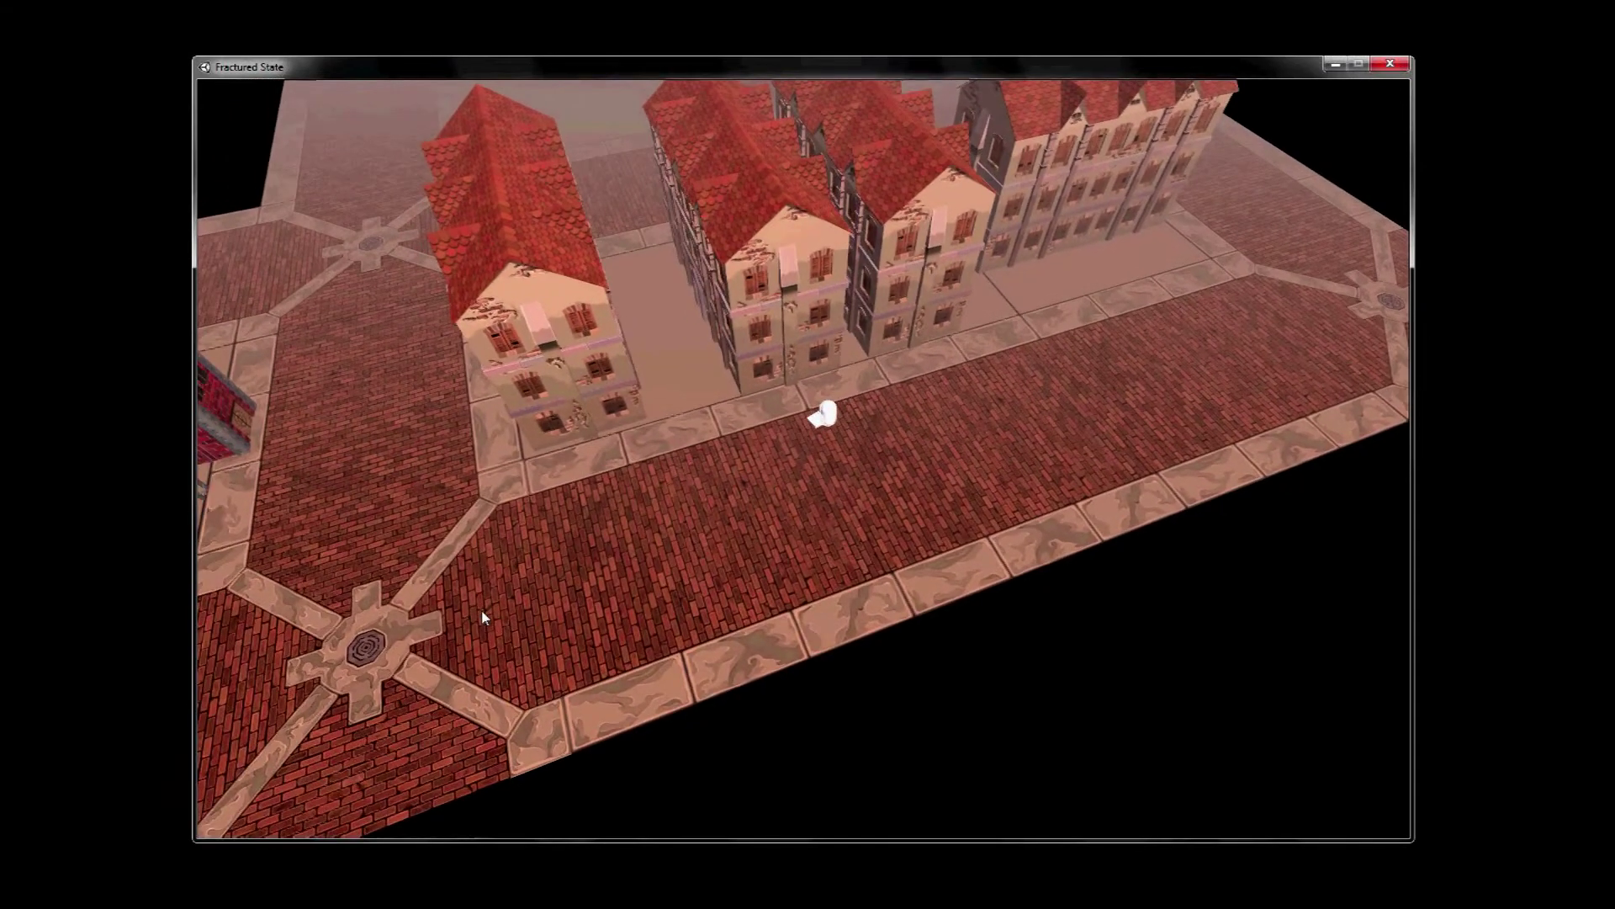
key(a)
key(w)
key(s)
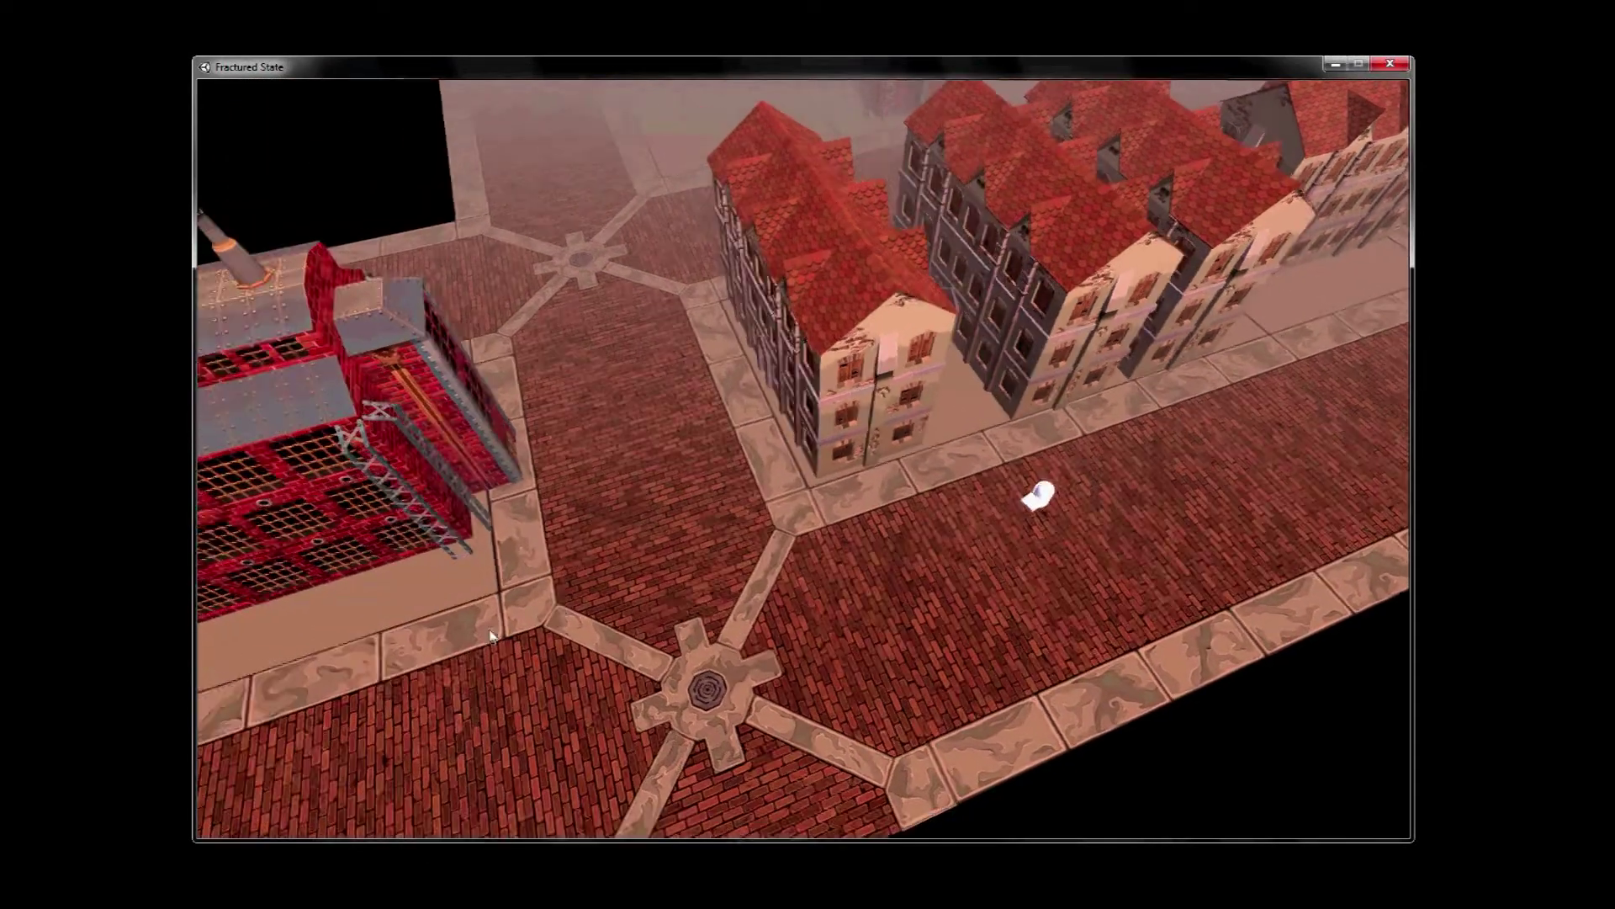
Step: Follow the unit through the crossroads and around the factory block, viewing the map from several angles
middle_drag(523, 577, 717, 454)
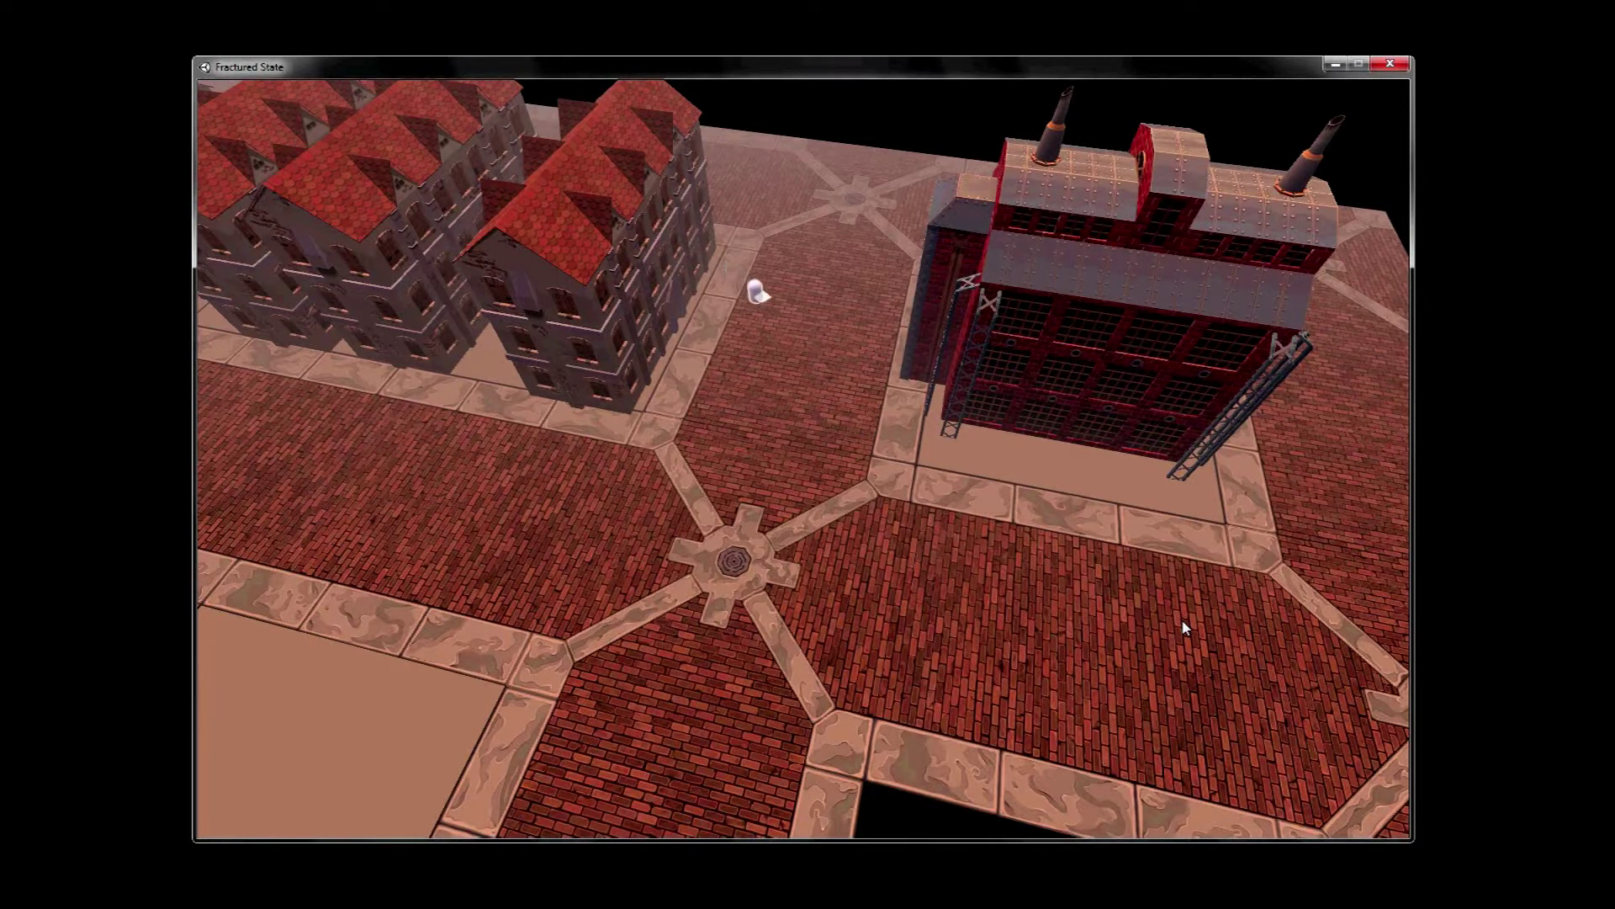
middle_drag(1102, 600, 990, 650)
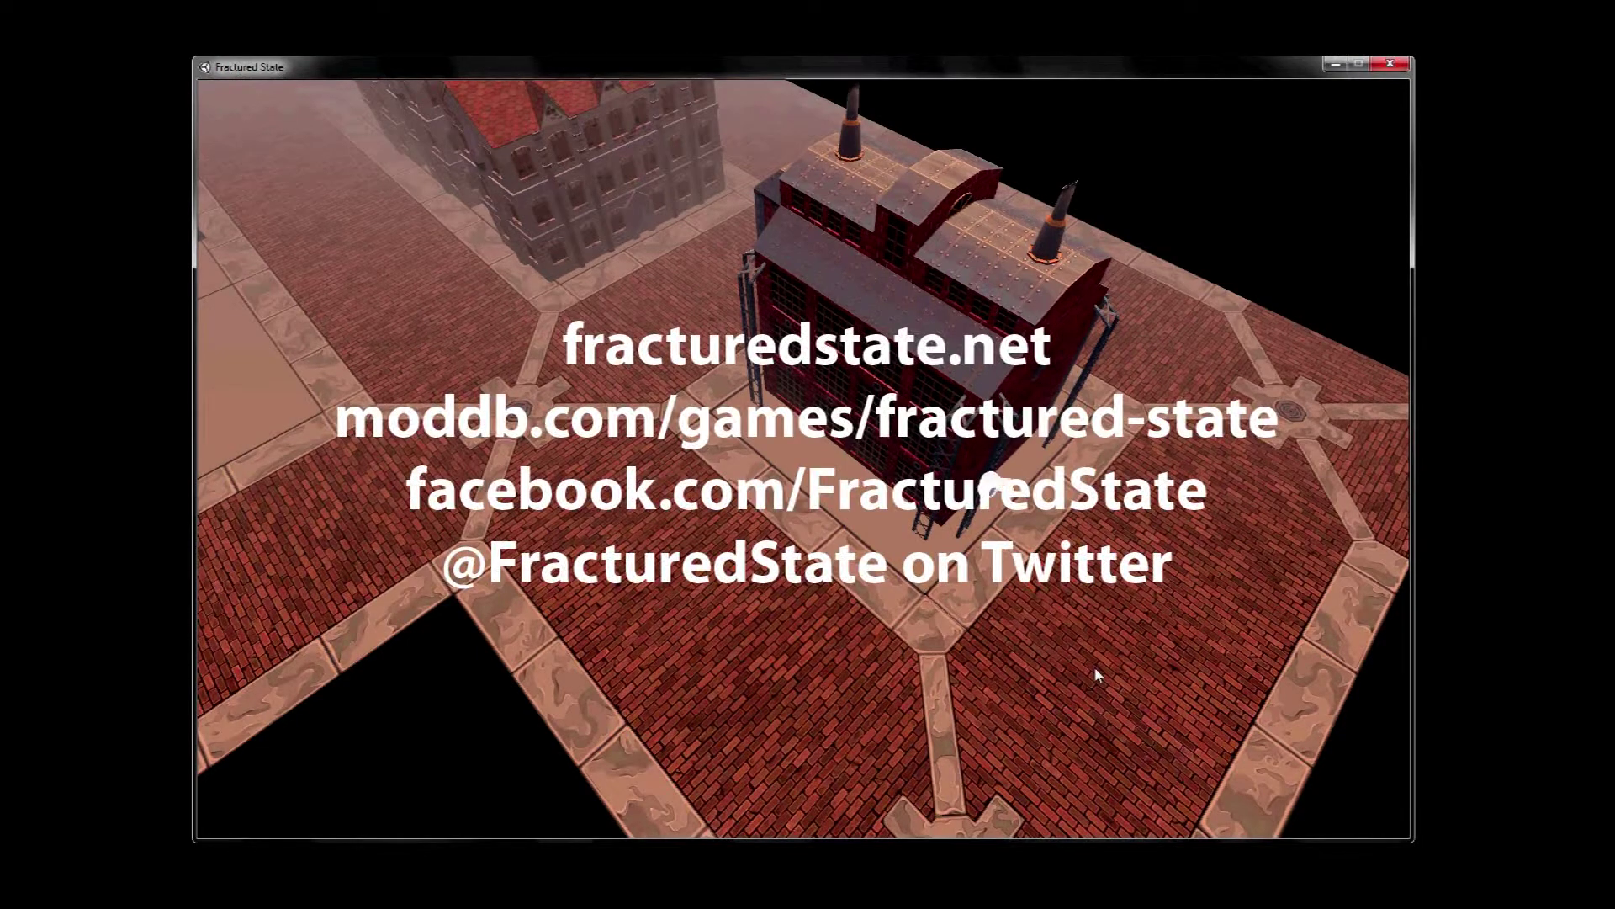
middle_drag(1162, 583, 972, 653)
middle_drag(627, 538, 441, 588)
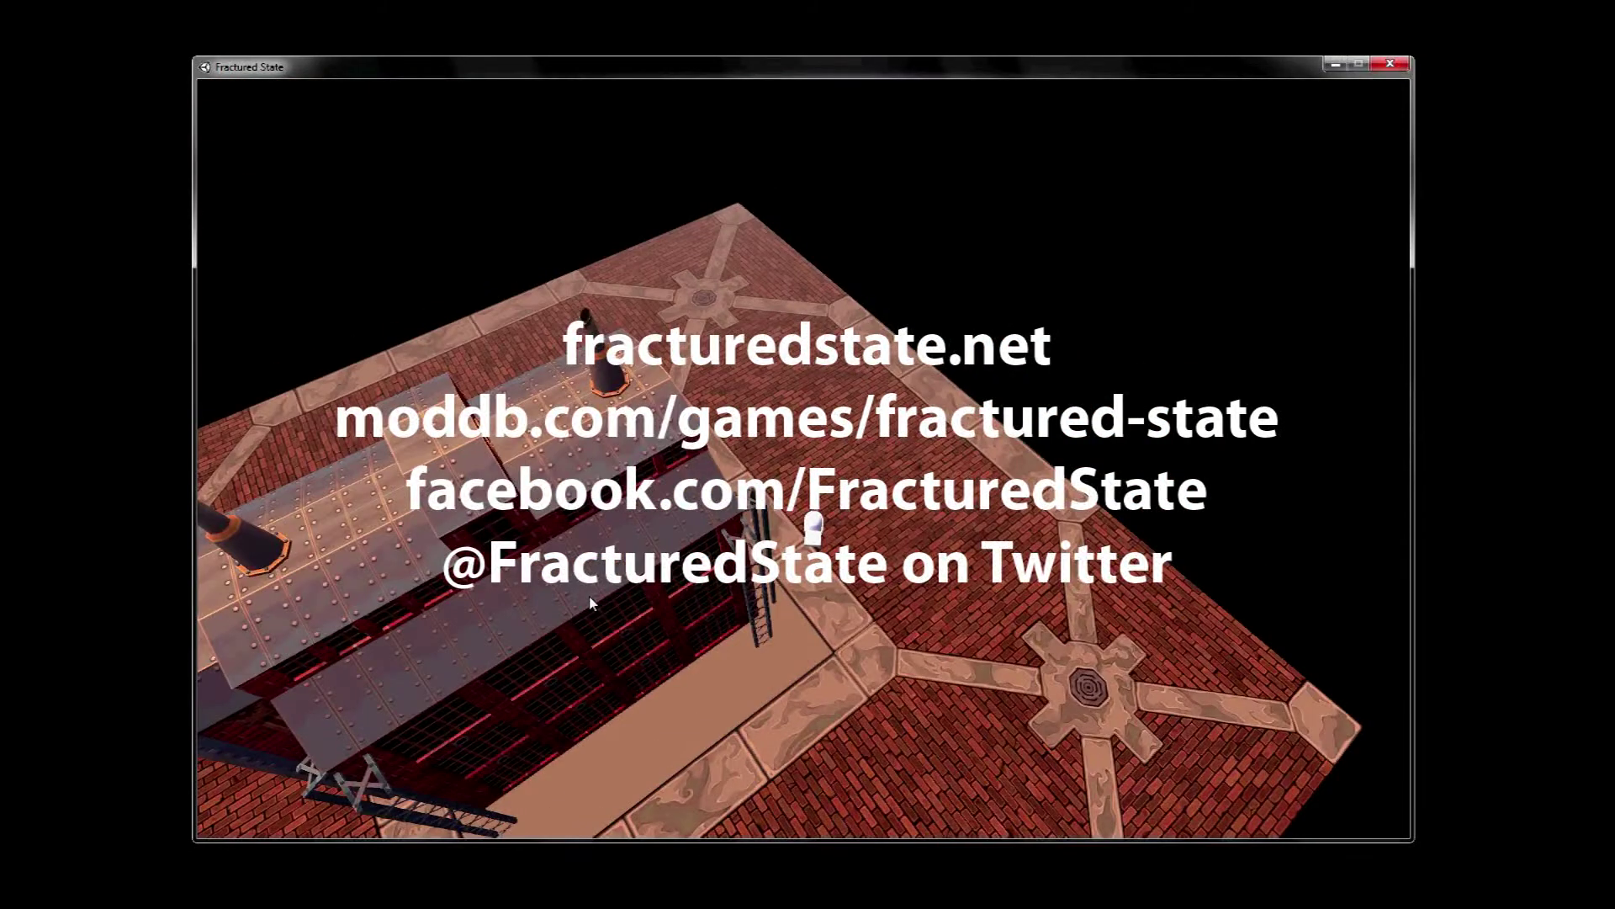
scroll(468, 774, down, 3)
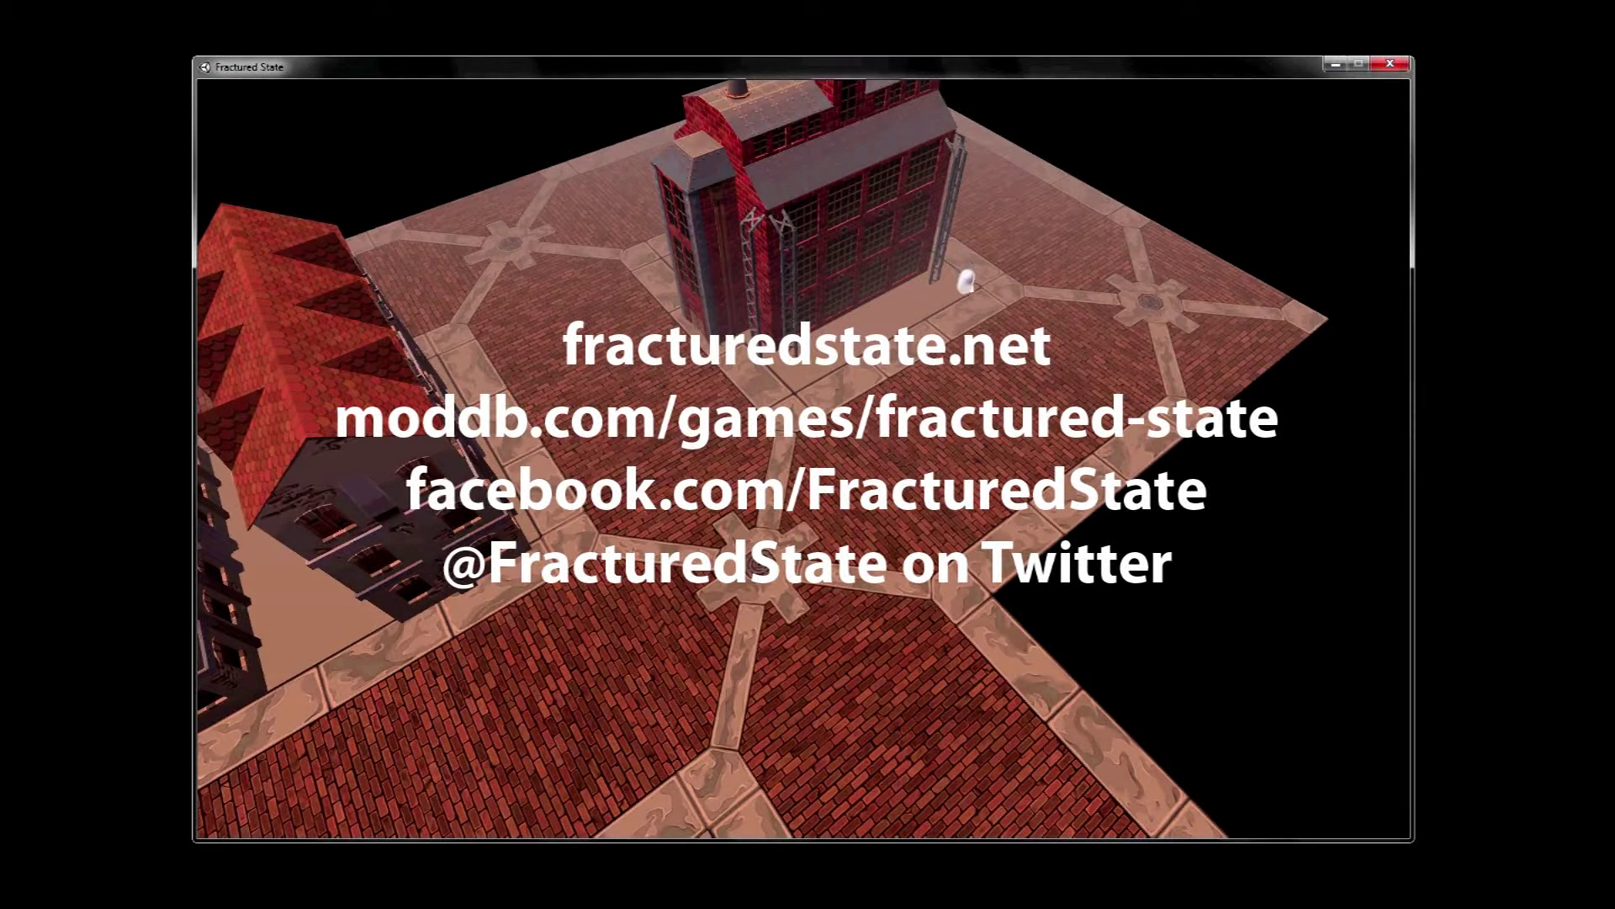